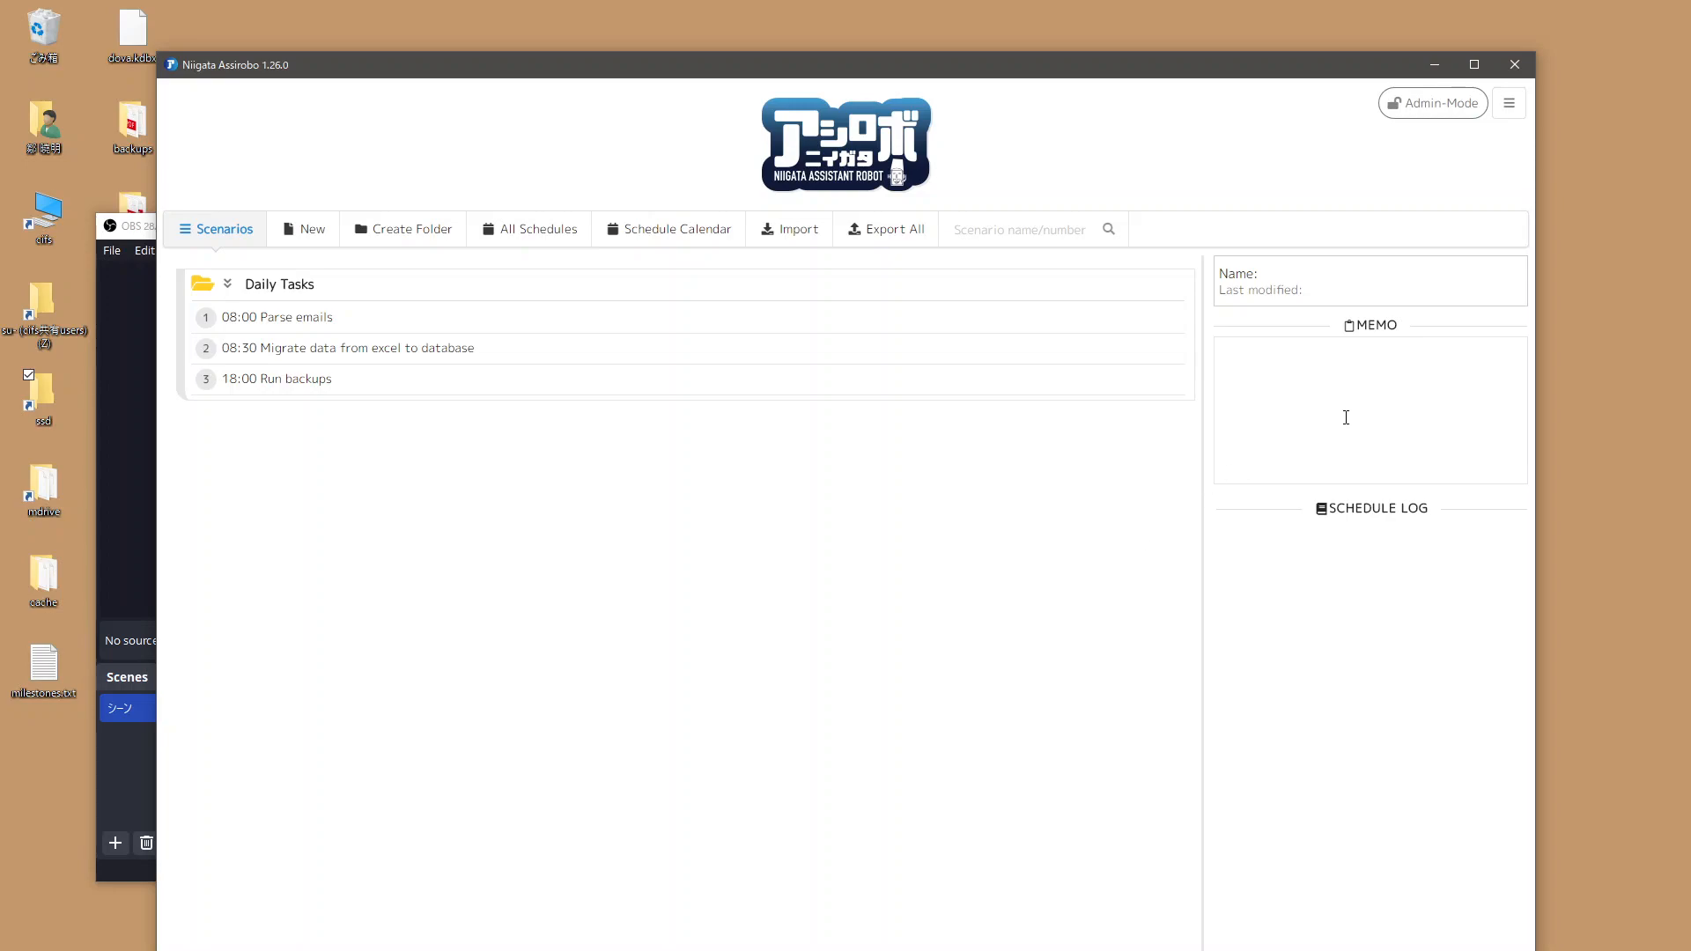
# Step: Open OAuth2 Management, start adding a new account and choose Google Spreadsheet as the service
pyautogui.click(1509, 105)
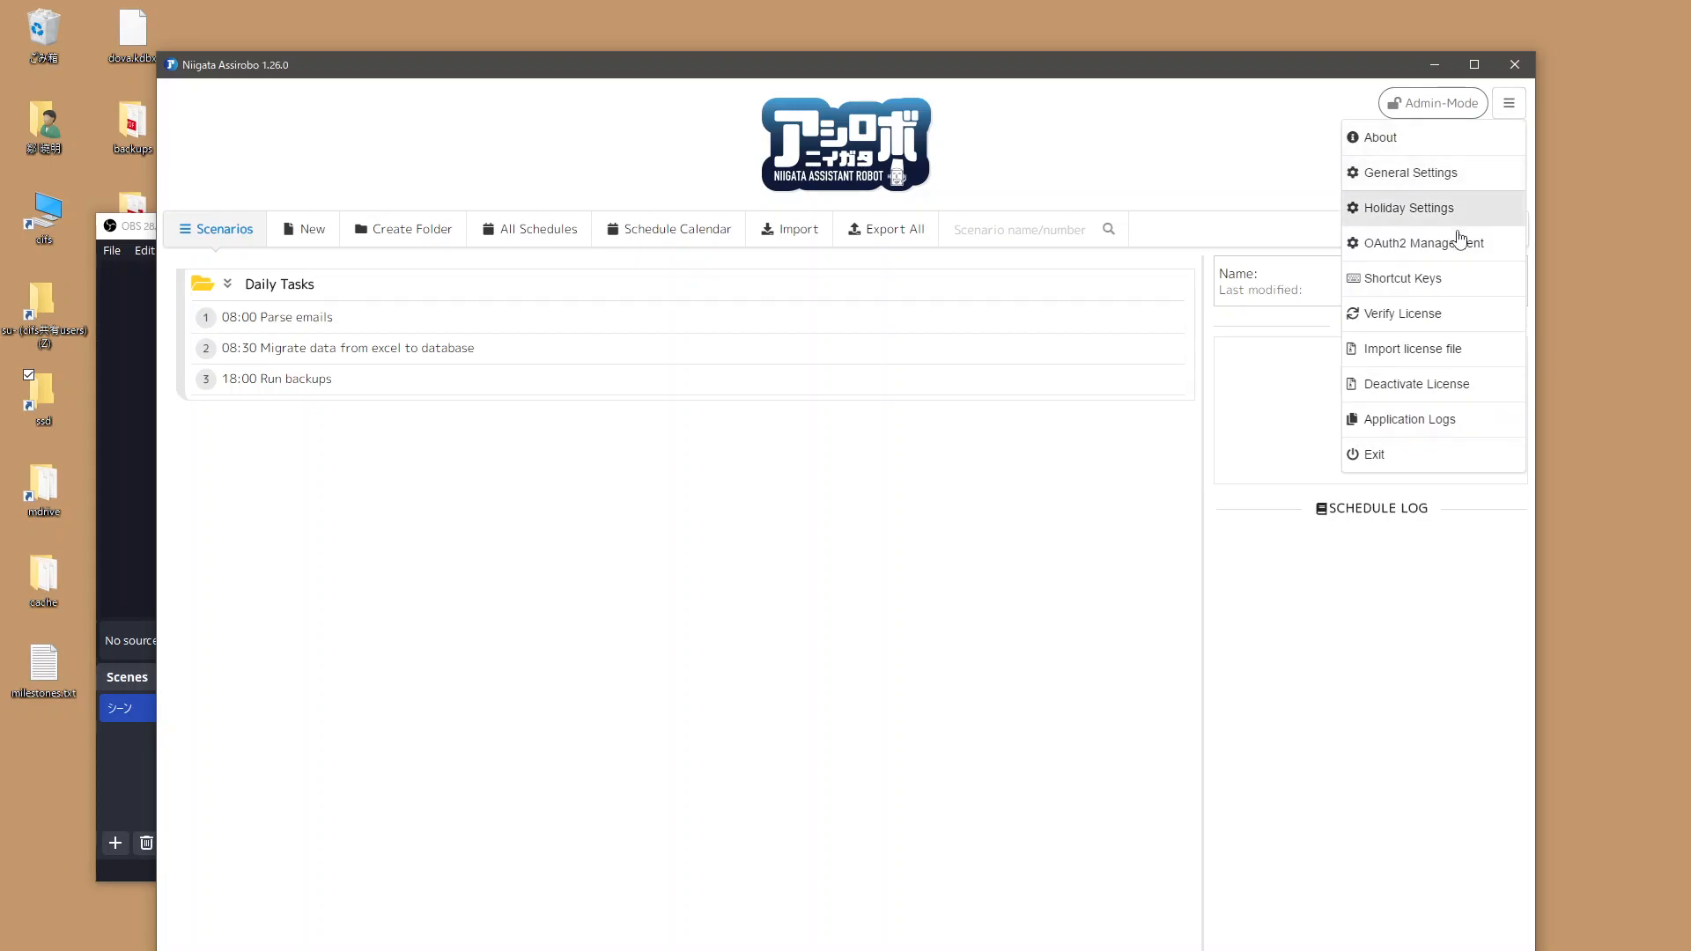
pyautogui.click(1404, 253)
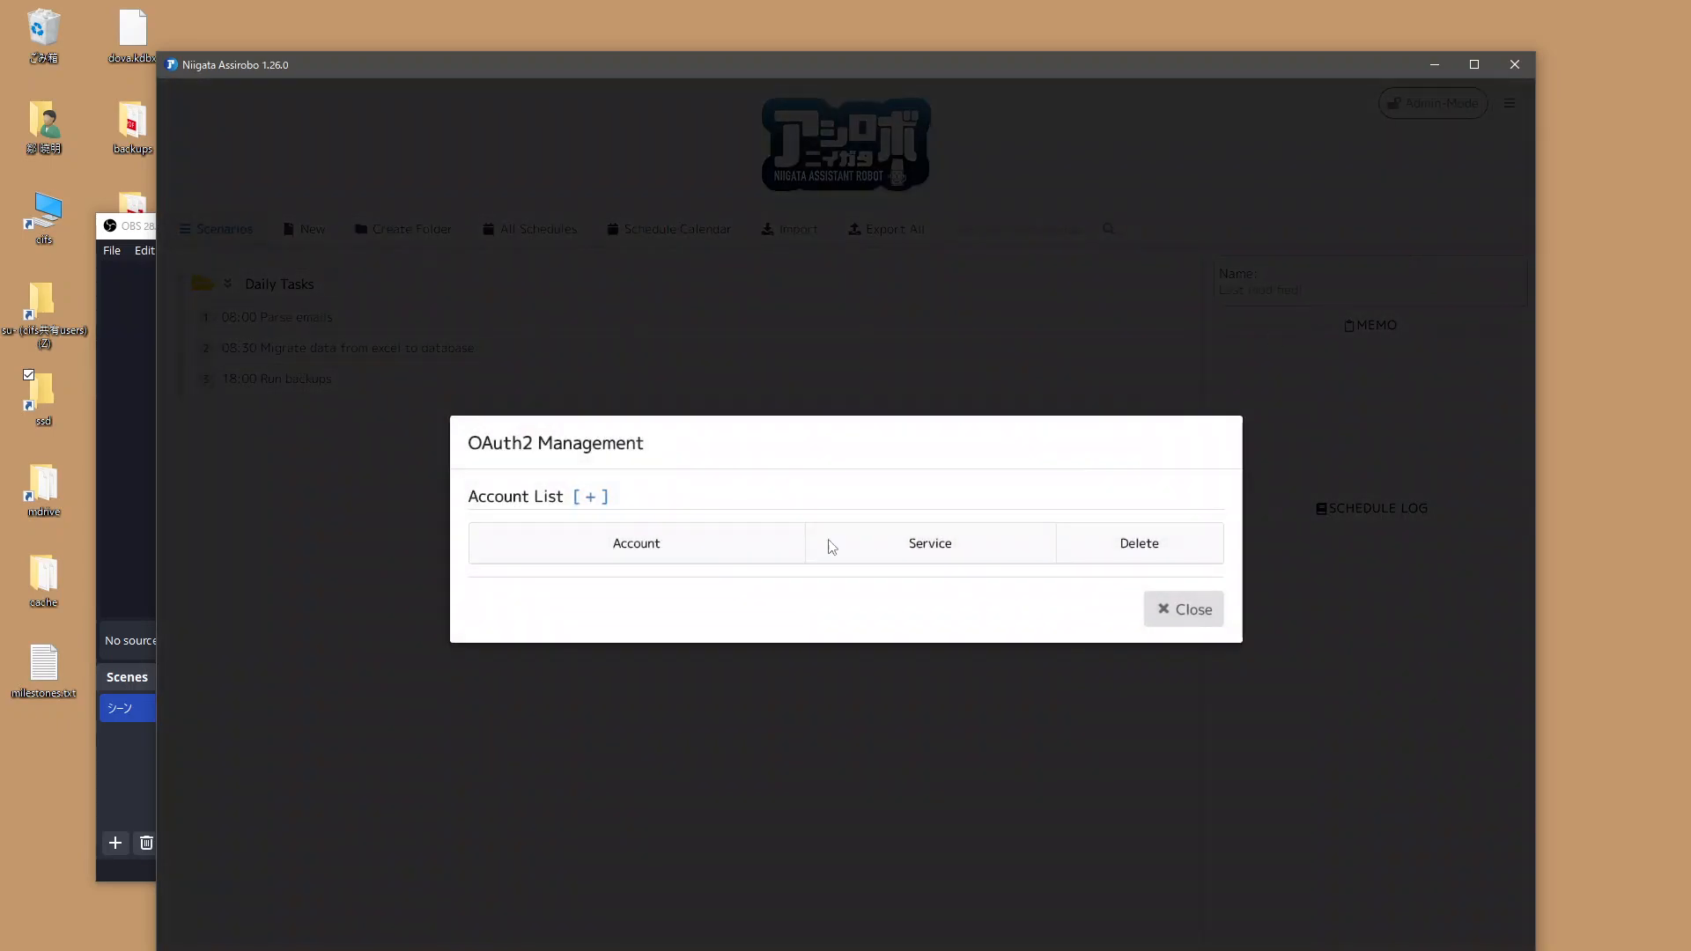
pyautogui.click(591, 497)
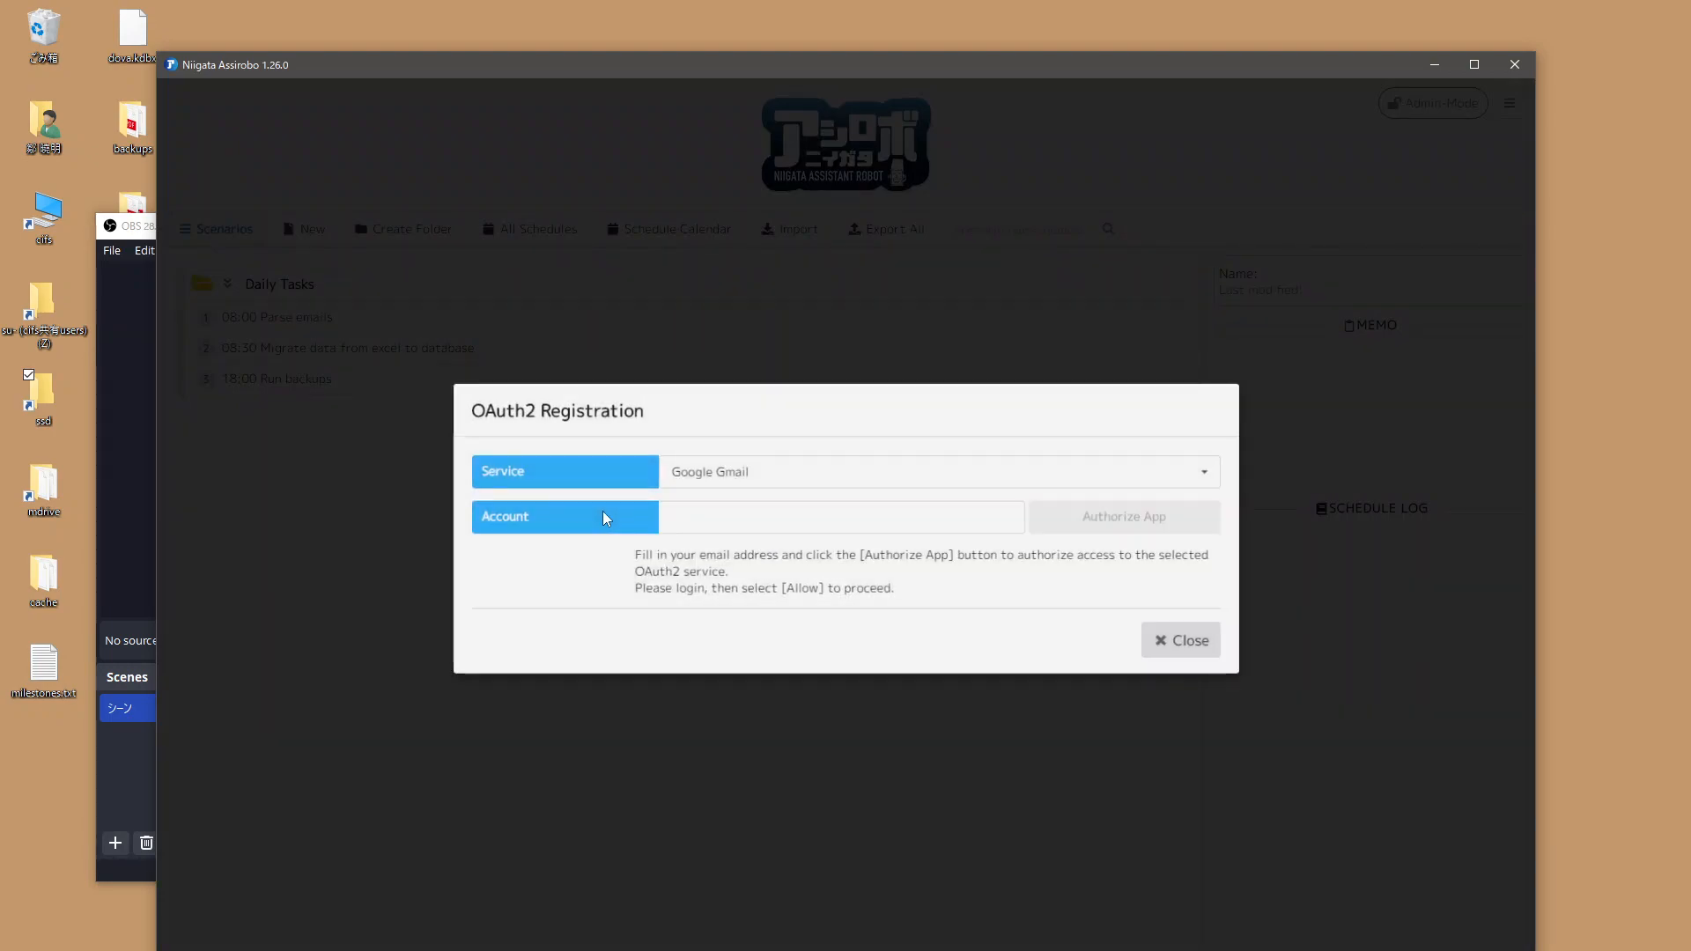
pyautogui.click(691, 473)
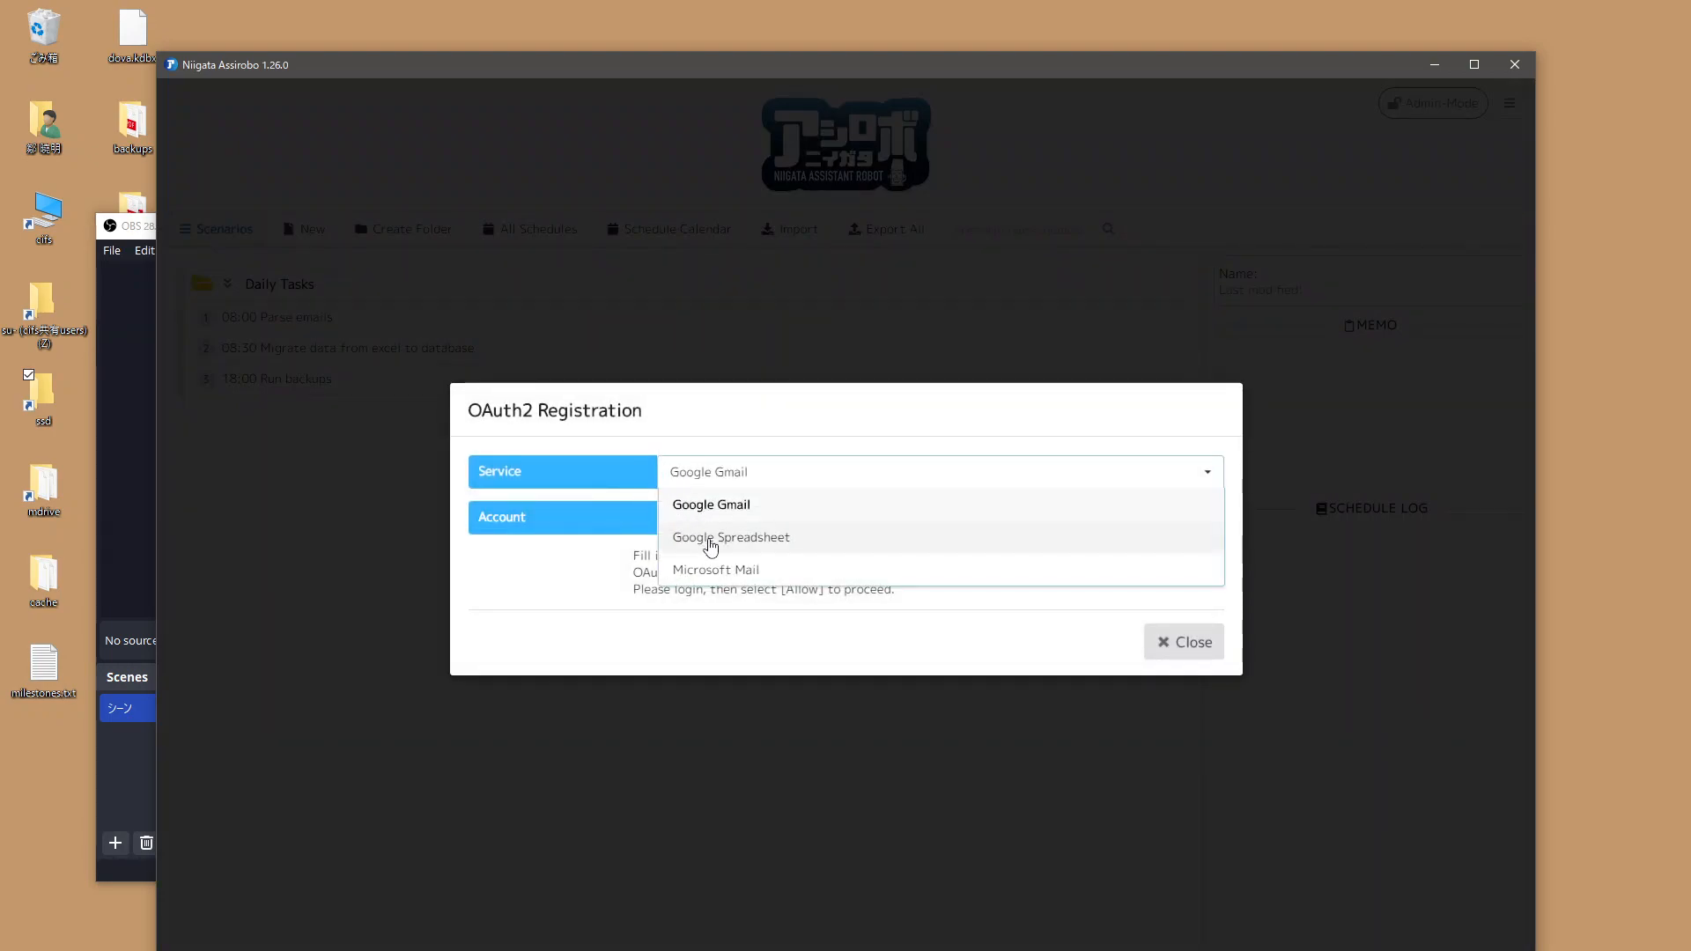
pyautogui.click(689, 541)
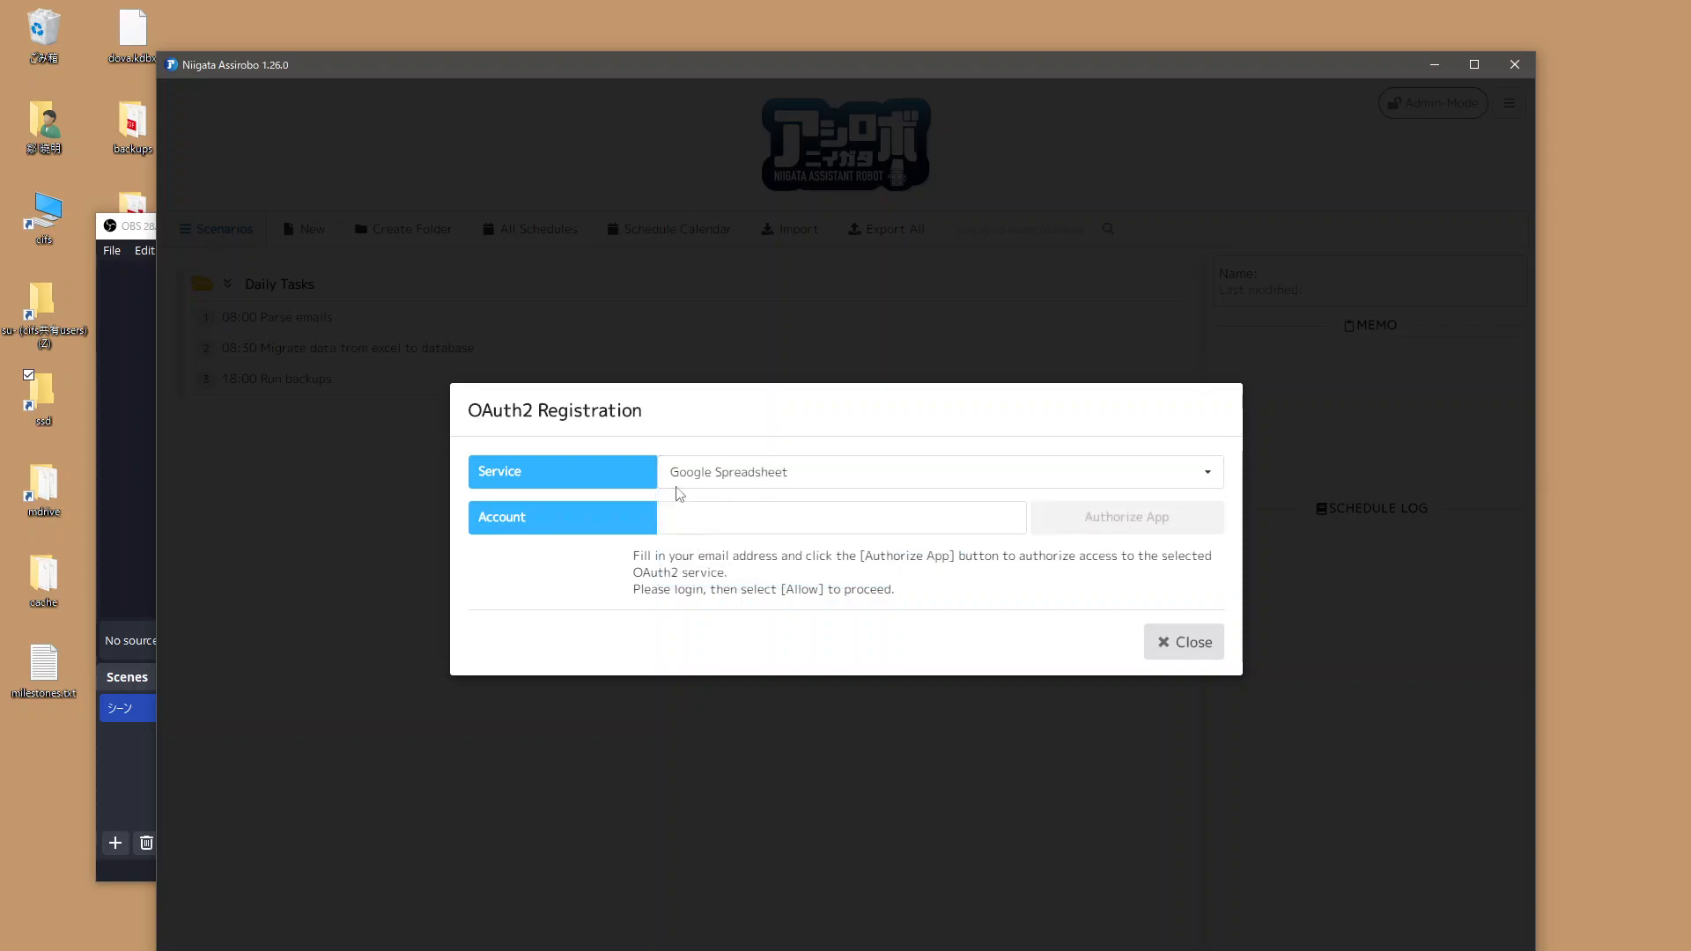
# Step: Enter the Google account's e-mail address as the account and start authorizing the app
pyautogui.click(729, 527)
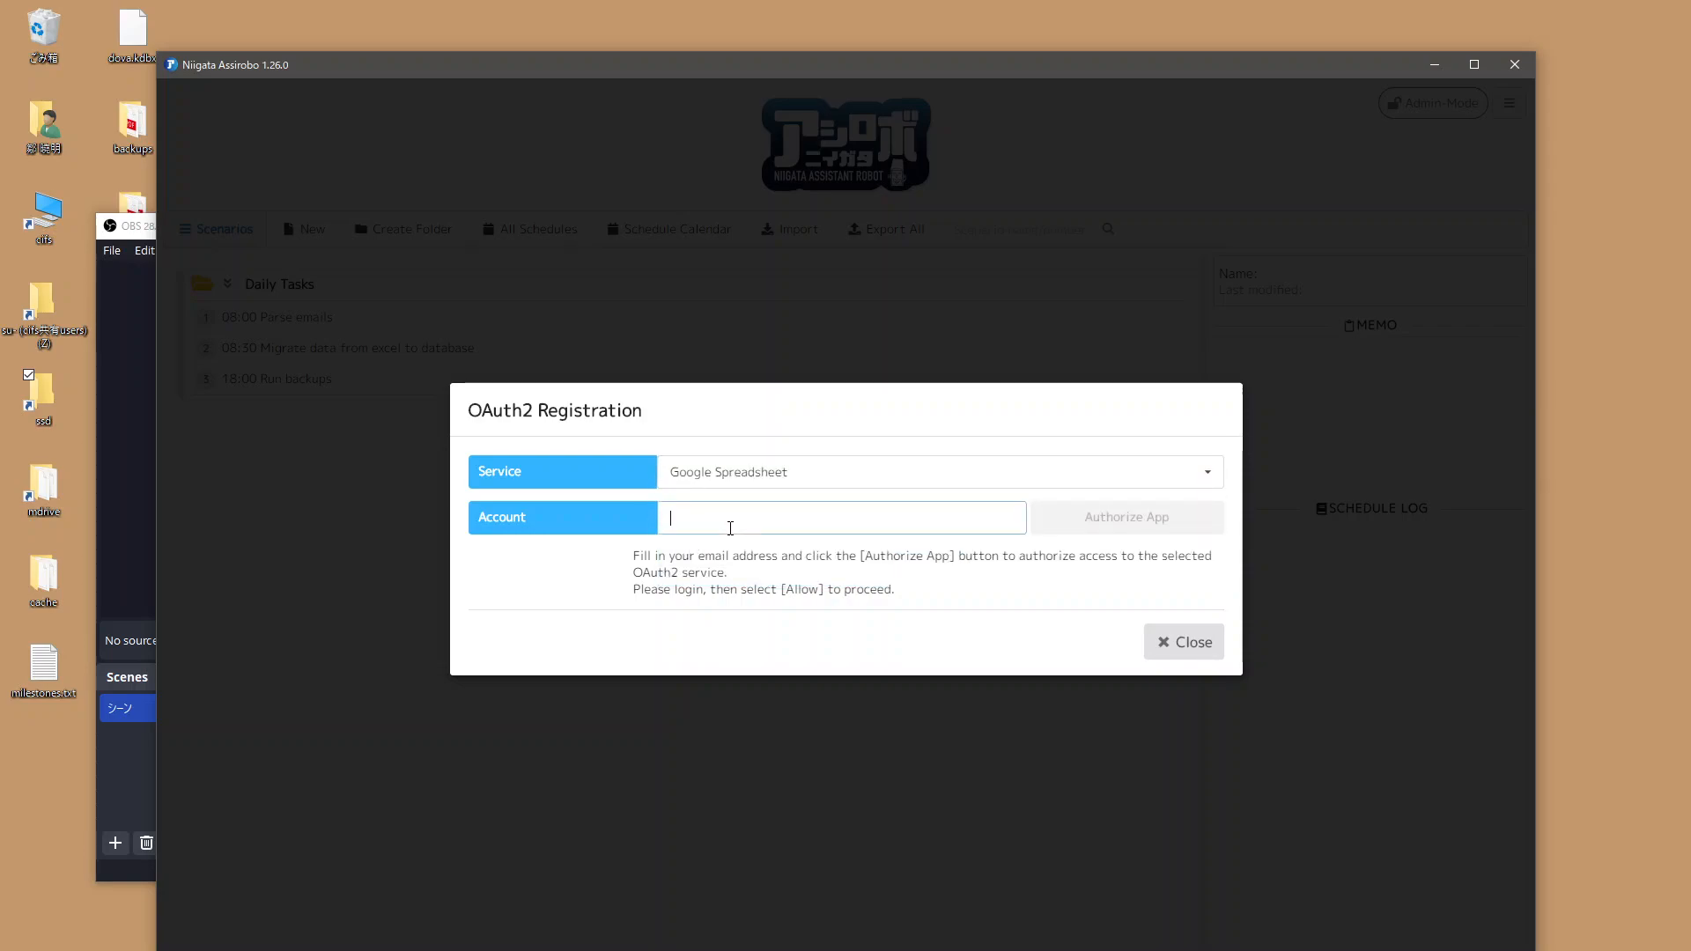
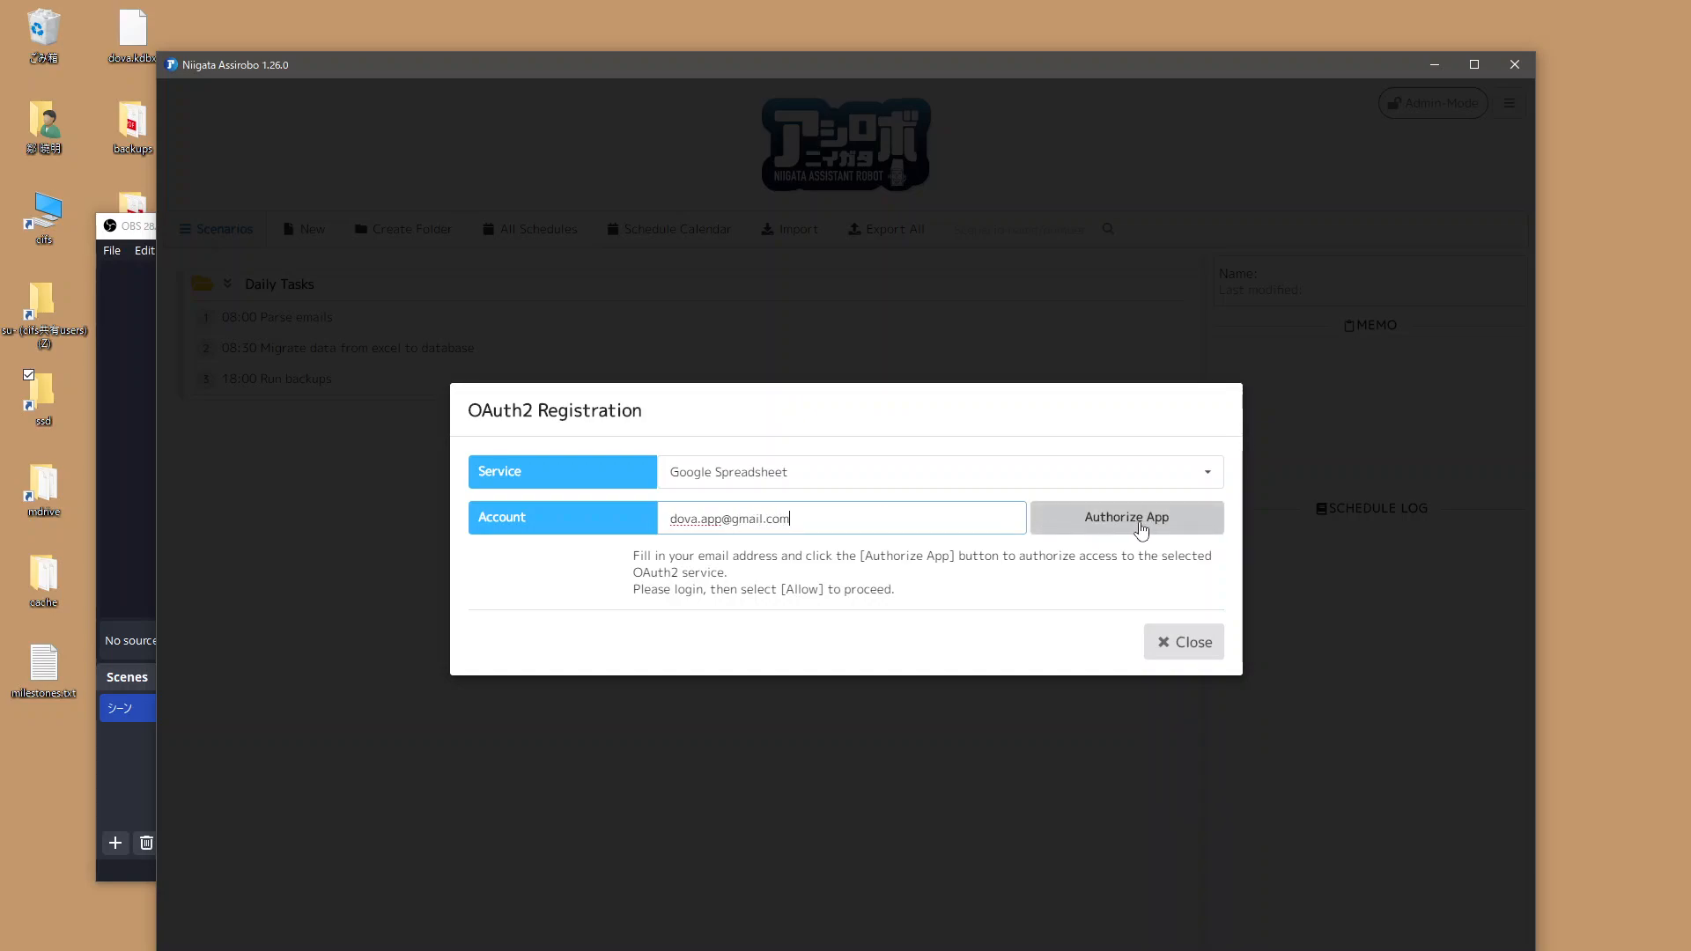
pyautogui.click(1141, 528)
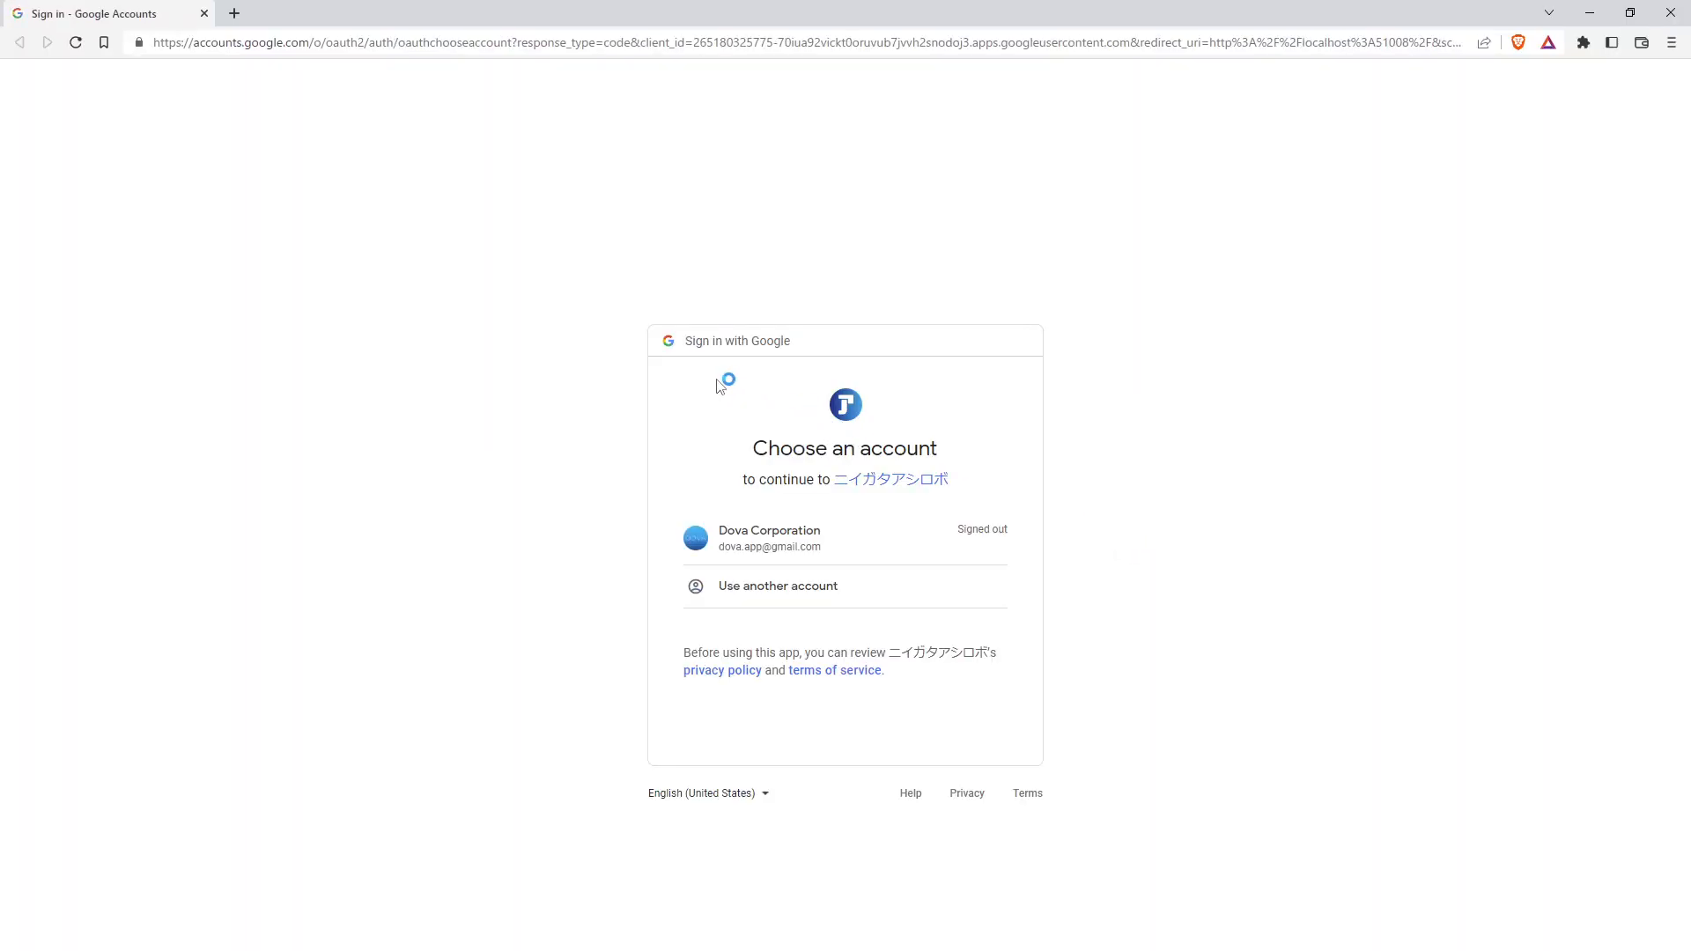
# Step: Examine the client ID portion of the Google sign-in page address
pyautogui.click(707, 40)
pyautogui.click(697, 42)
pyautogui.moveTo(642, 42); pyautogui.dragTo(1165, 44)
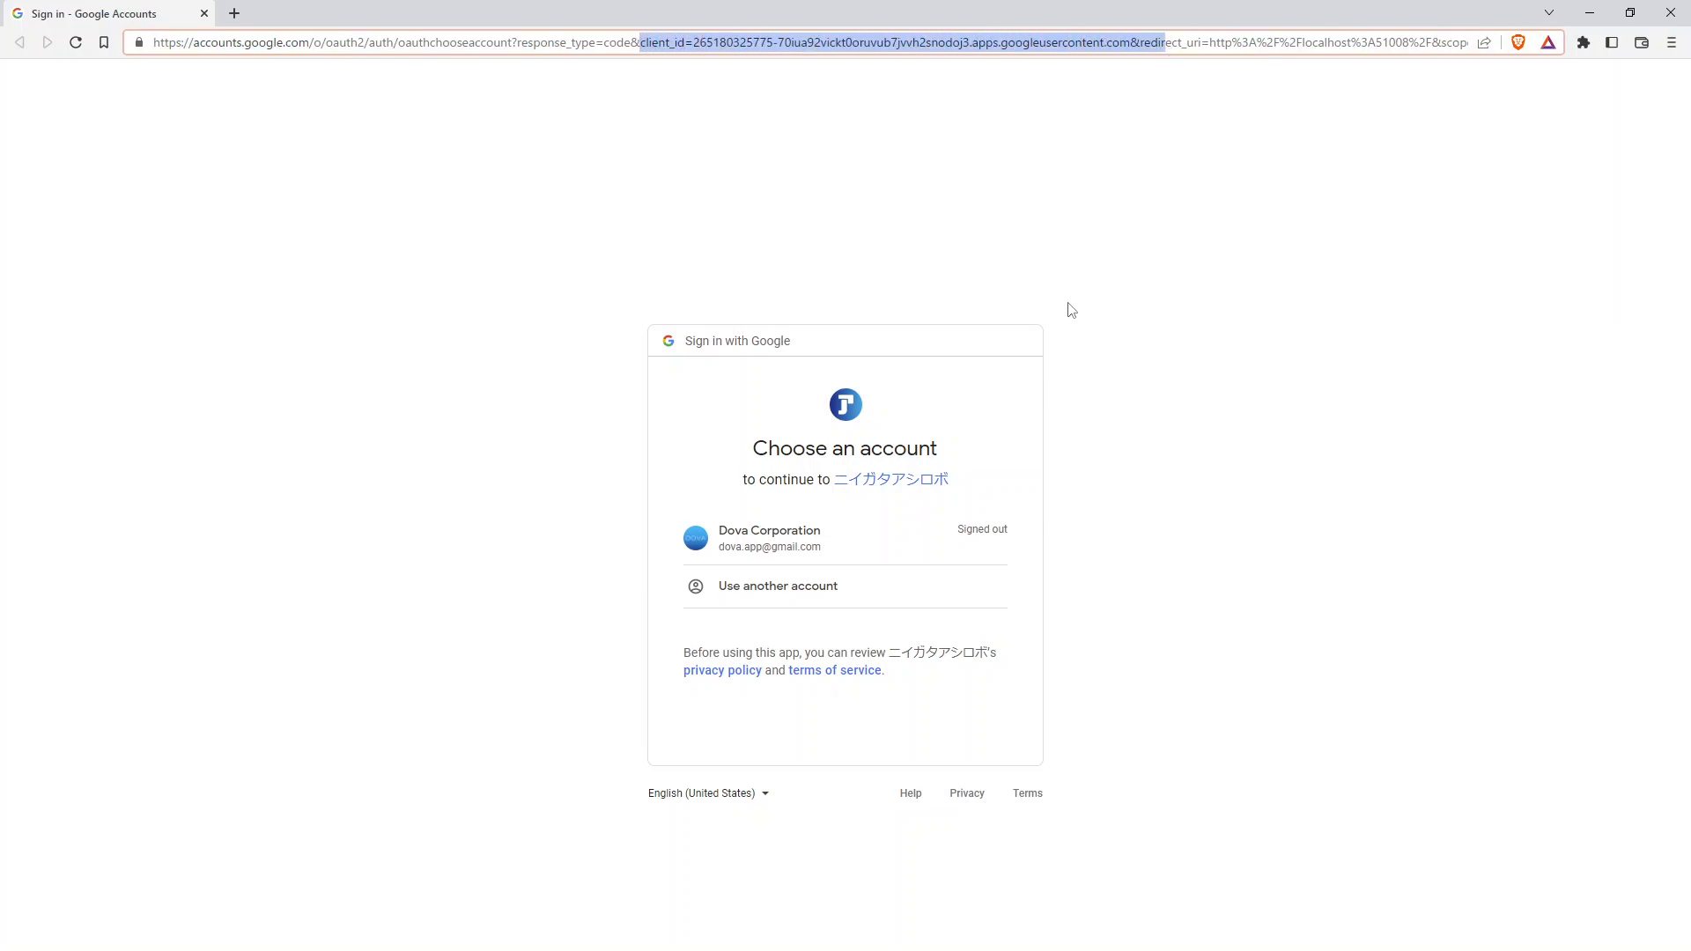
# Step: Choose the listed Google account and sign in by entering the account password
pyautogui.click(806, 539)
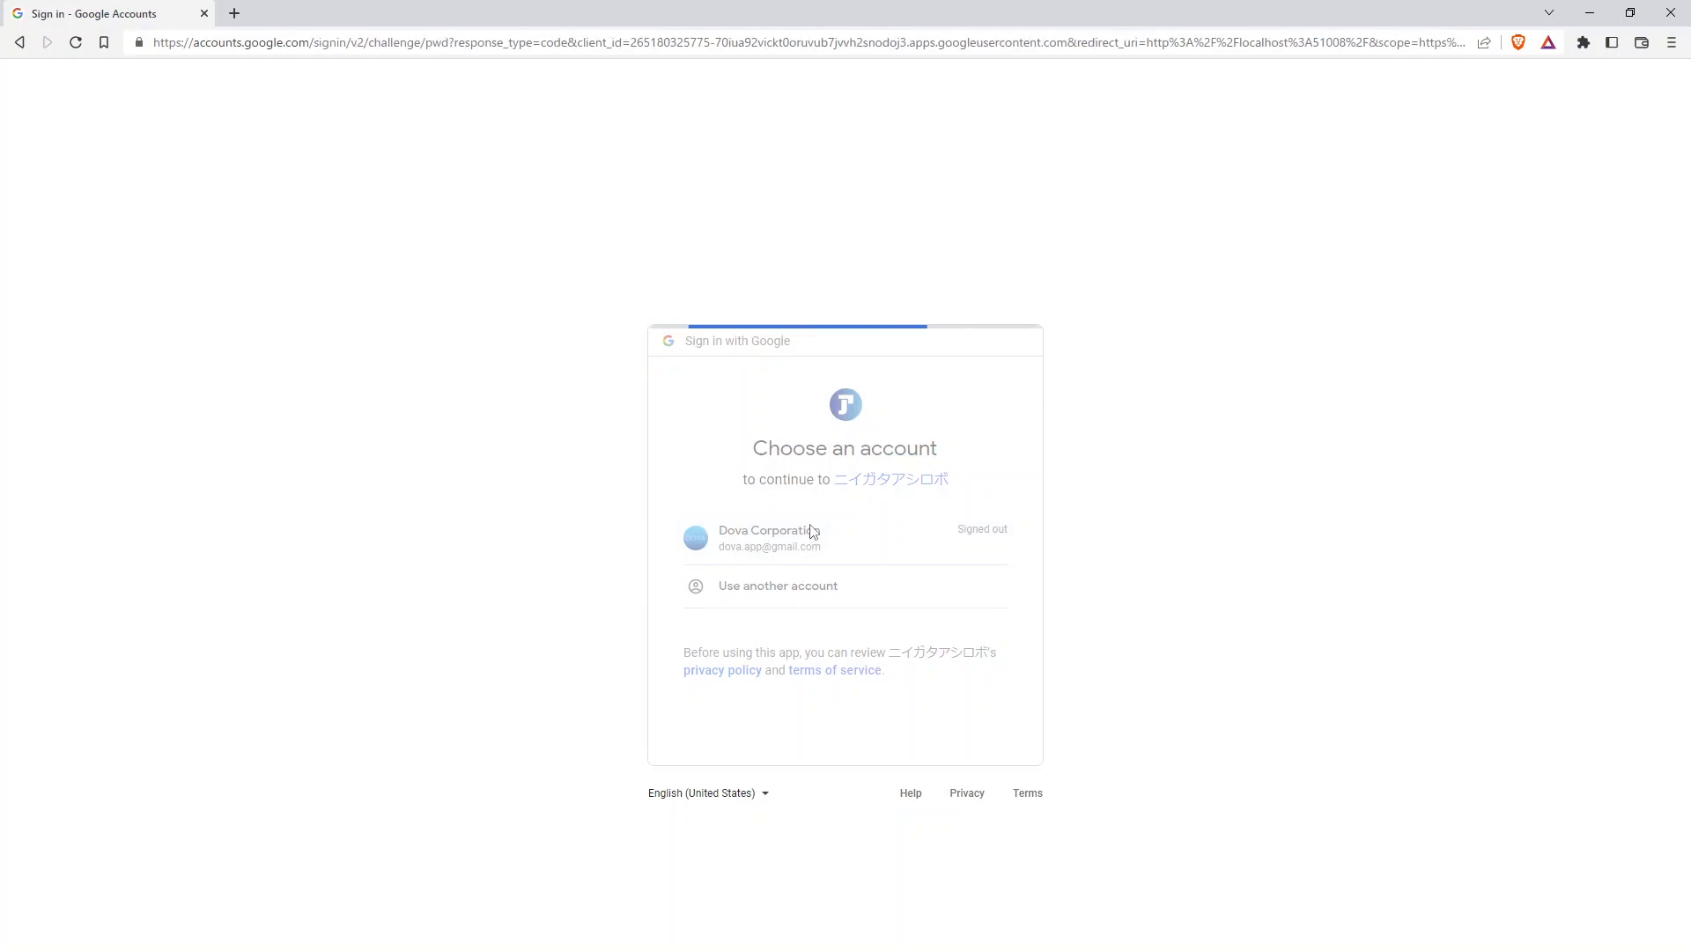
pyautogui.write('•••')
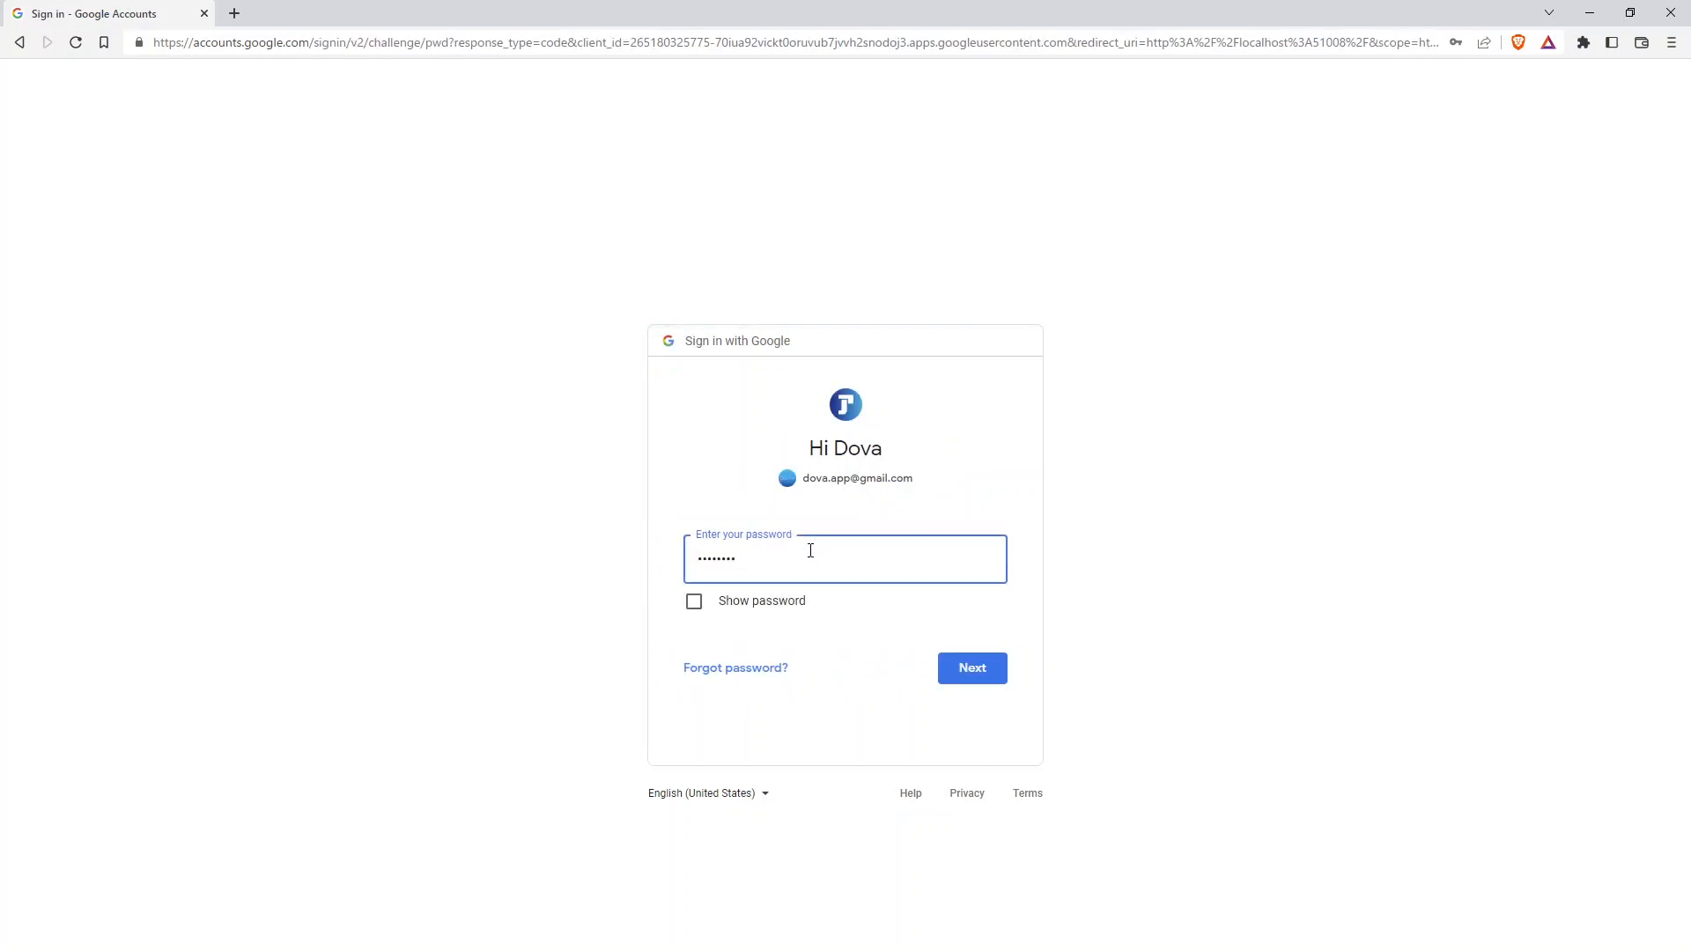
pyautogui.write('•••••')
pyautogui.press('Return')
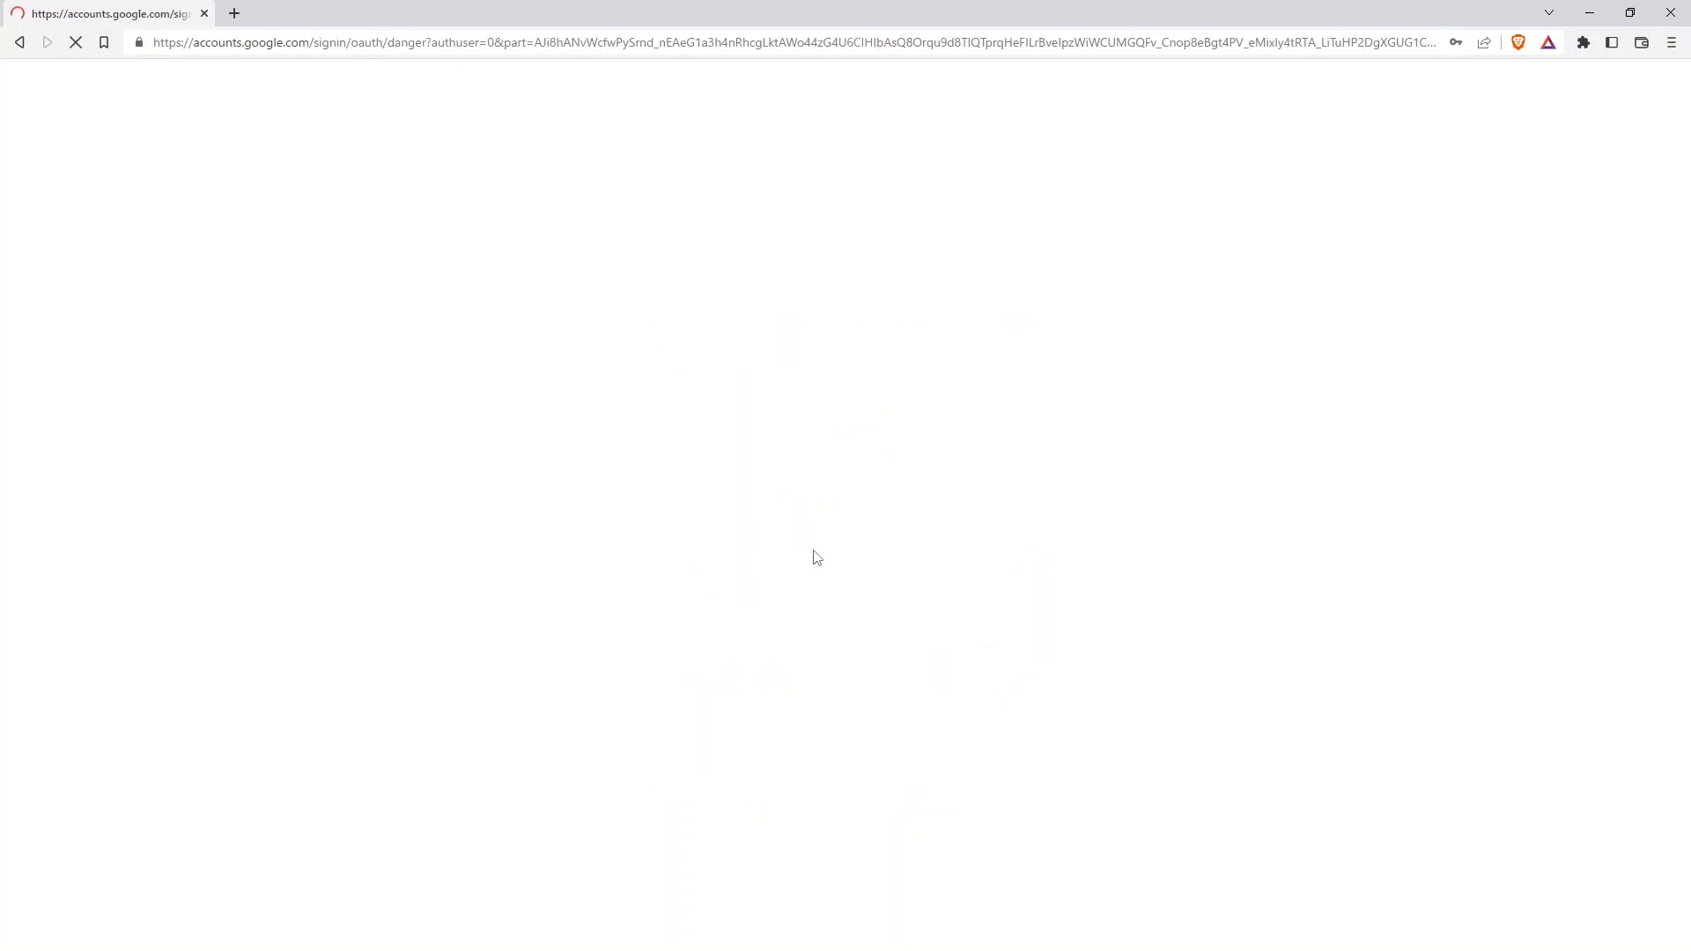
# Step: Bypass the unverified-app warning by showing details and proceeding to ニイガタアシロボ anyway
pyautogui.click(587, 465)
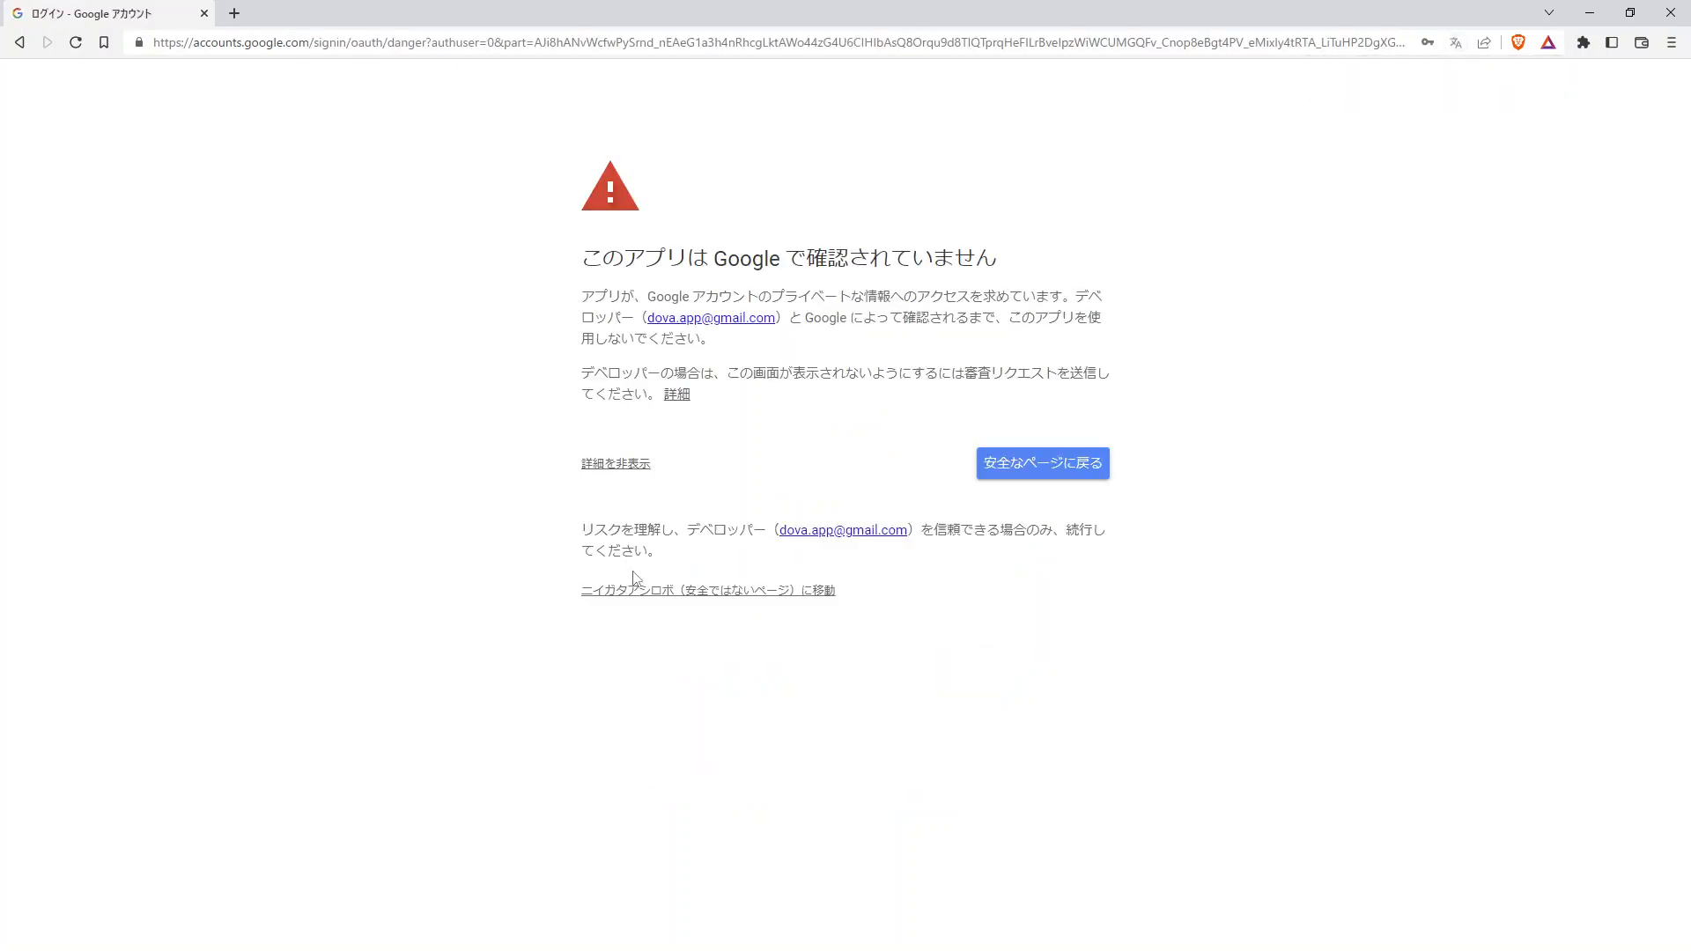
pyautogui.click(667, 593)
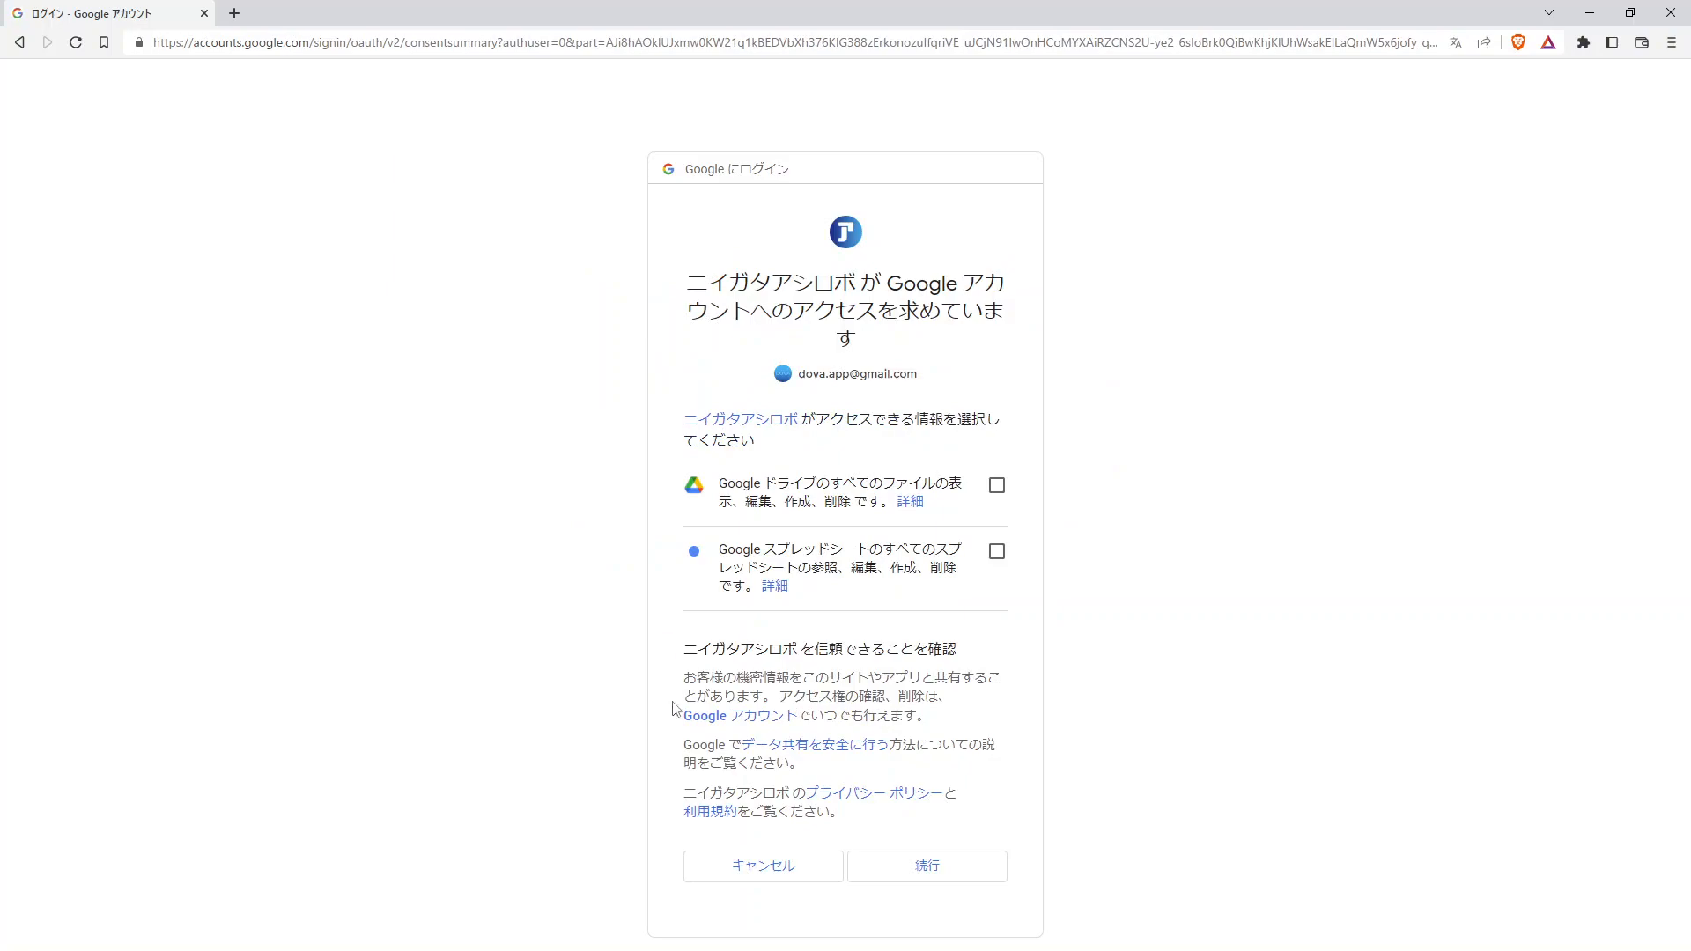
# Step: Switch the Google consent page language to English (United States)
pyautogui.click(712, 949)
pyautogui.scroll(10, 729, 621)
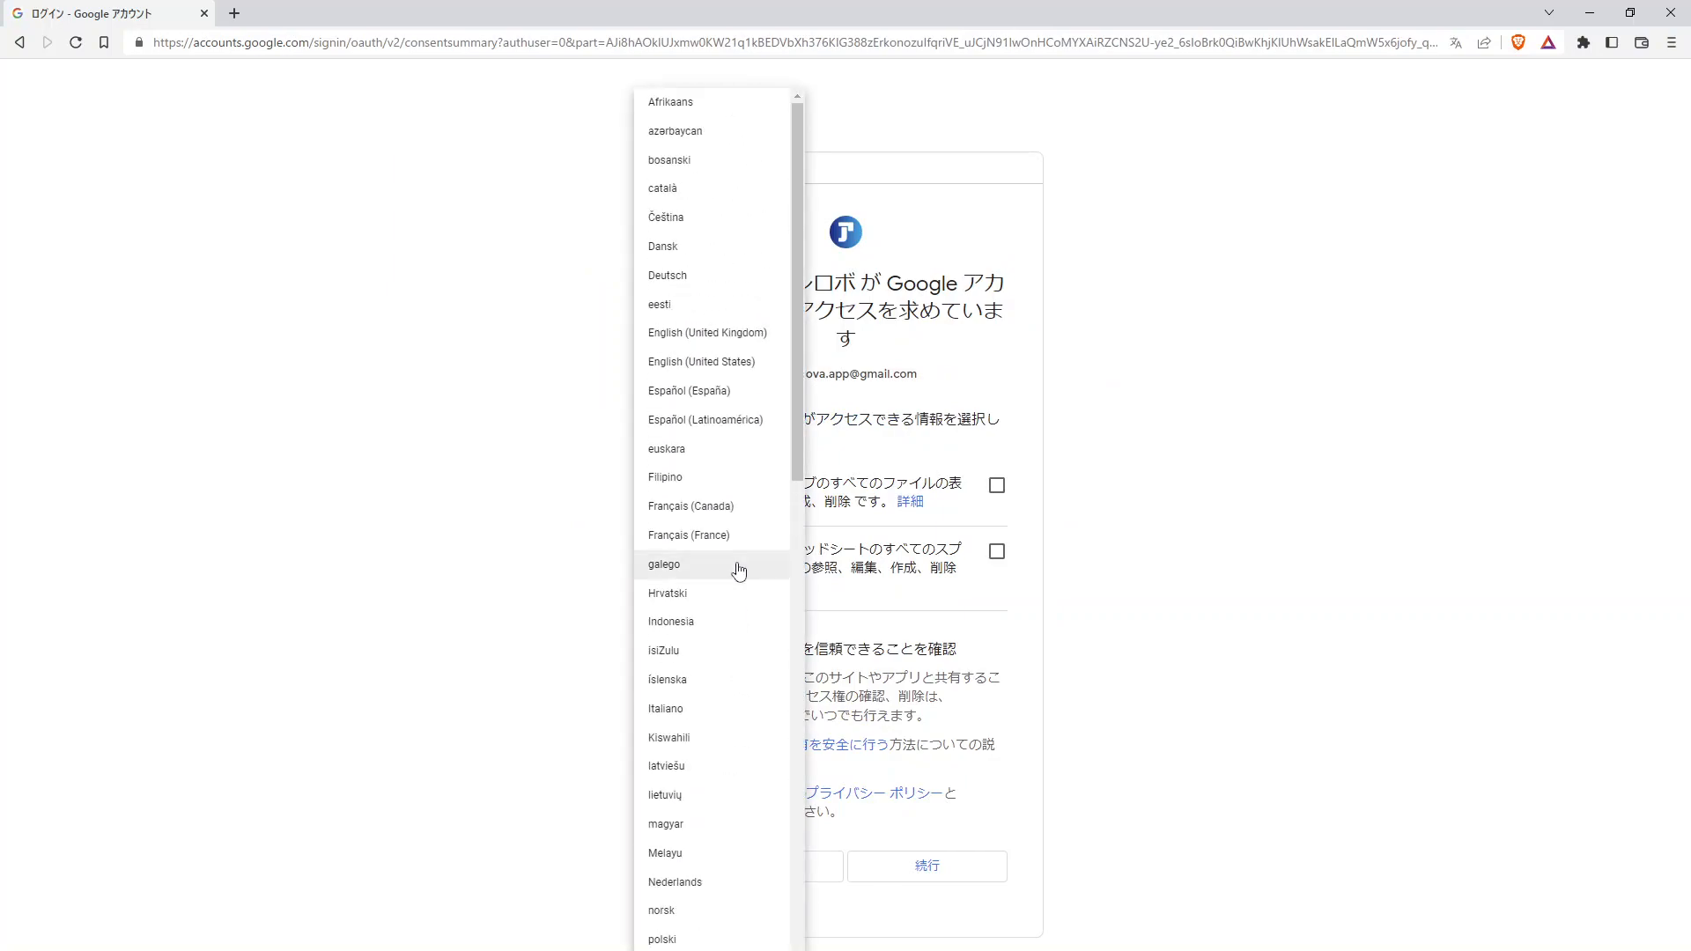
pyautogui.click(713, 375)
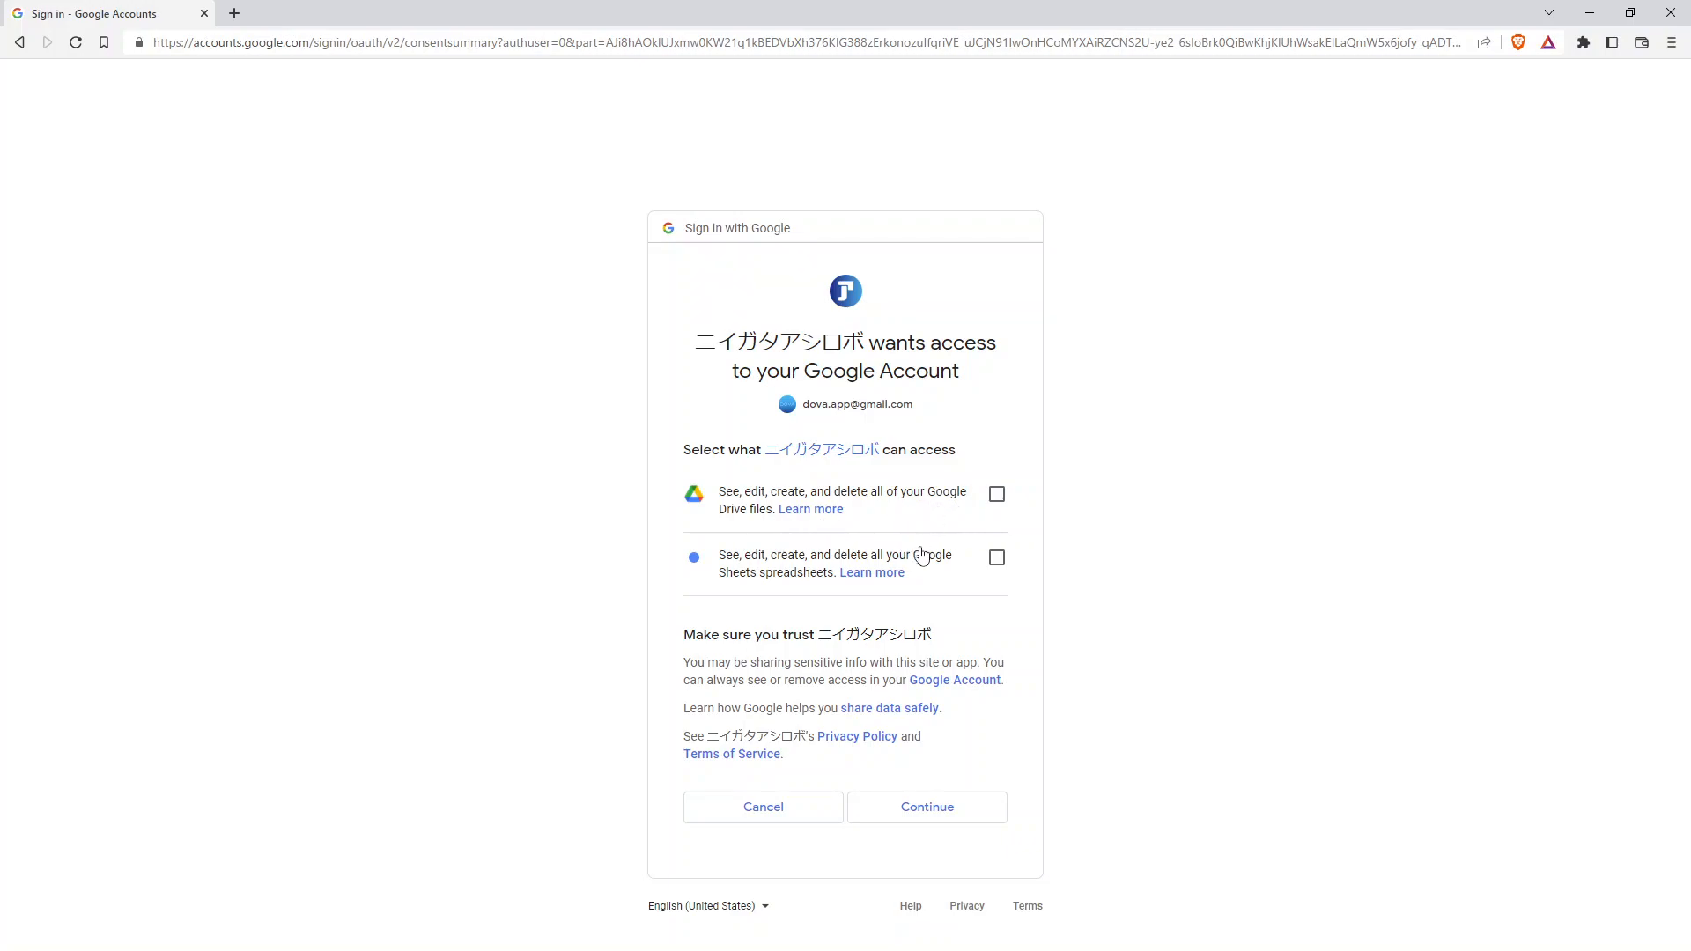
# Step: Grant access to both Google Drive files and Google Sheets spreadsheets, then continue
pyautogui.click(997, 496)
pyautogui.click(998, 558)
pyautogui.click(972, 814)
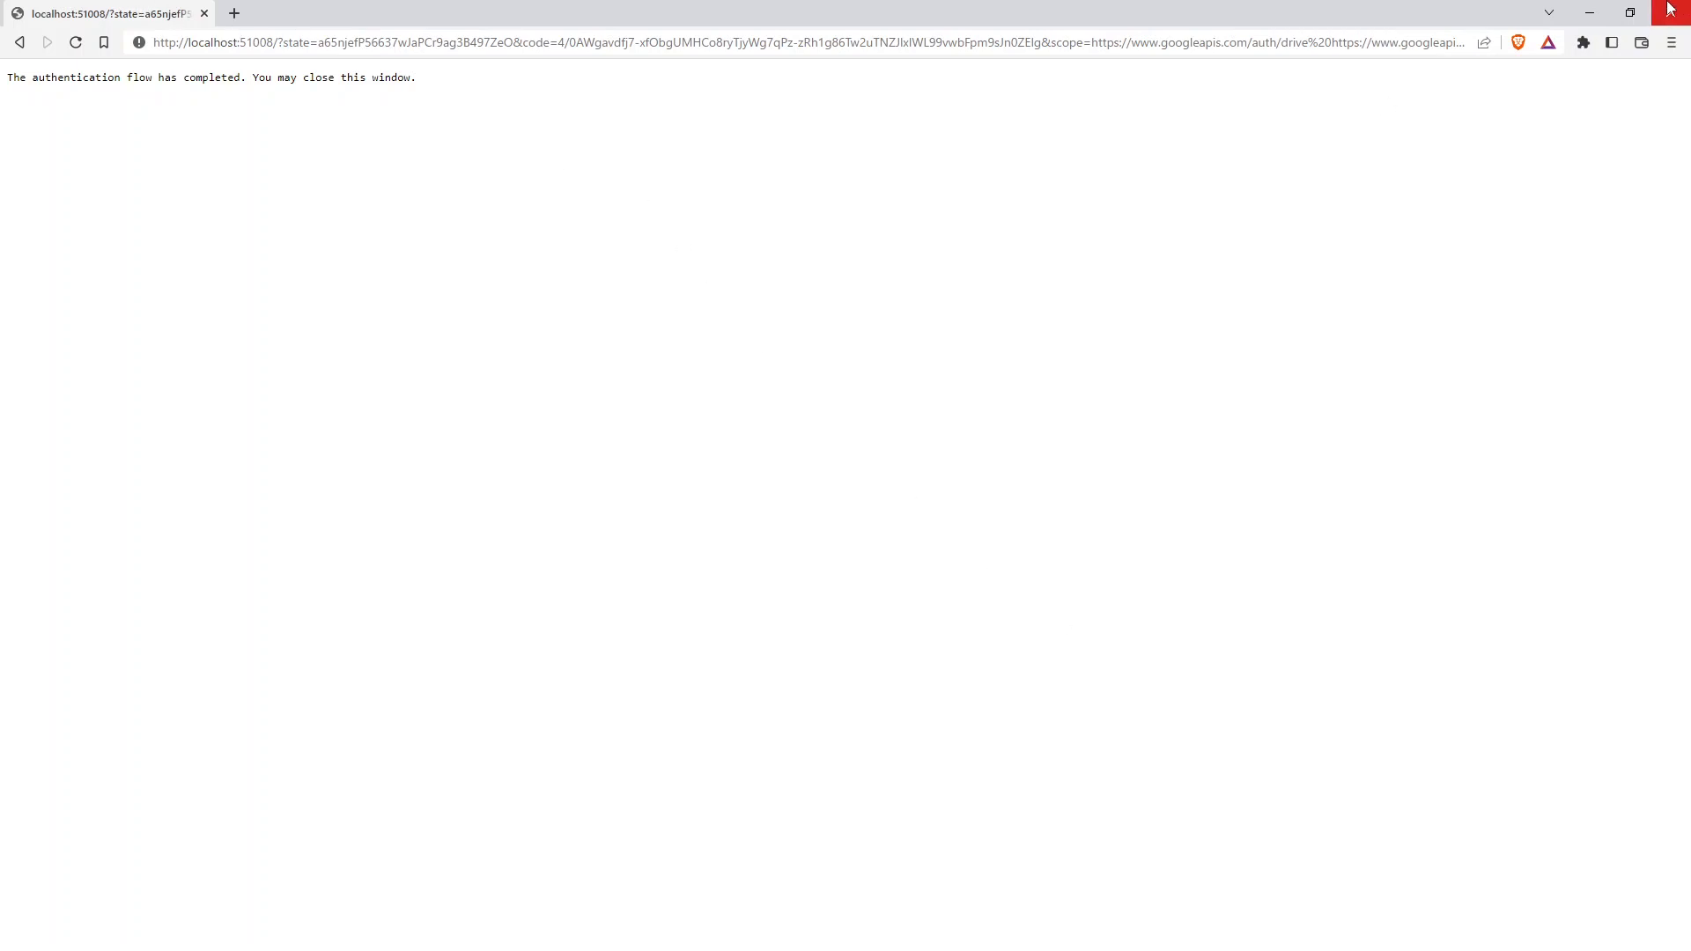
# Step: Return to the automation app, acknowledge the account registration and close OAuth2 Management
pyautogui.click(1630, 12)
pyautogui.click(1158, 72)
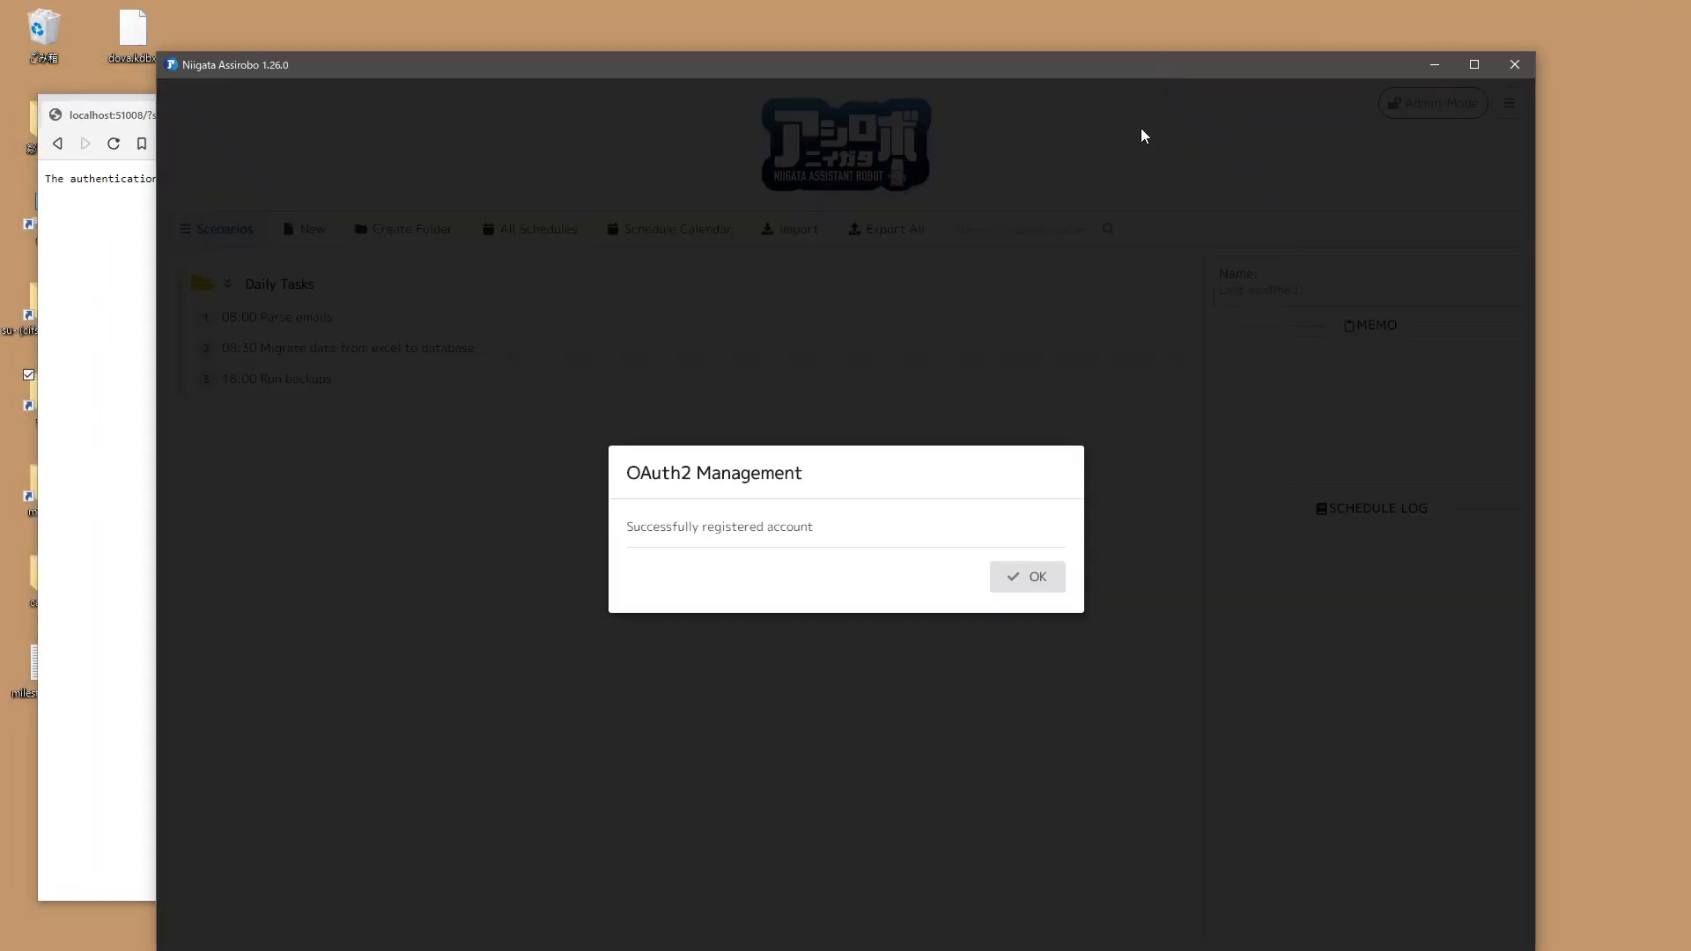
pyautogui.click(1043, 585)
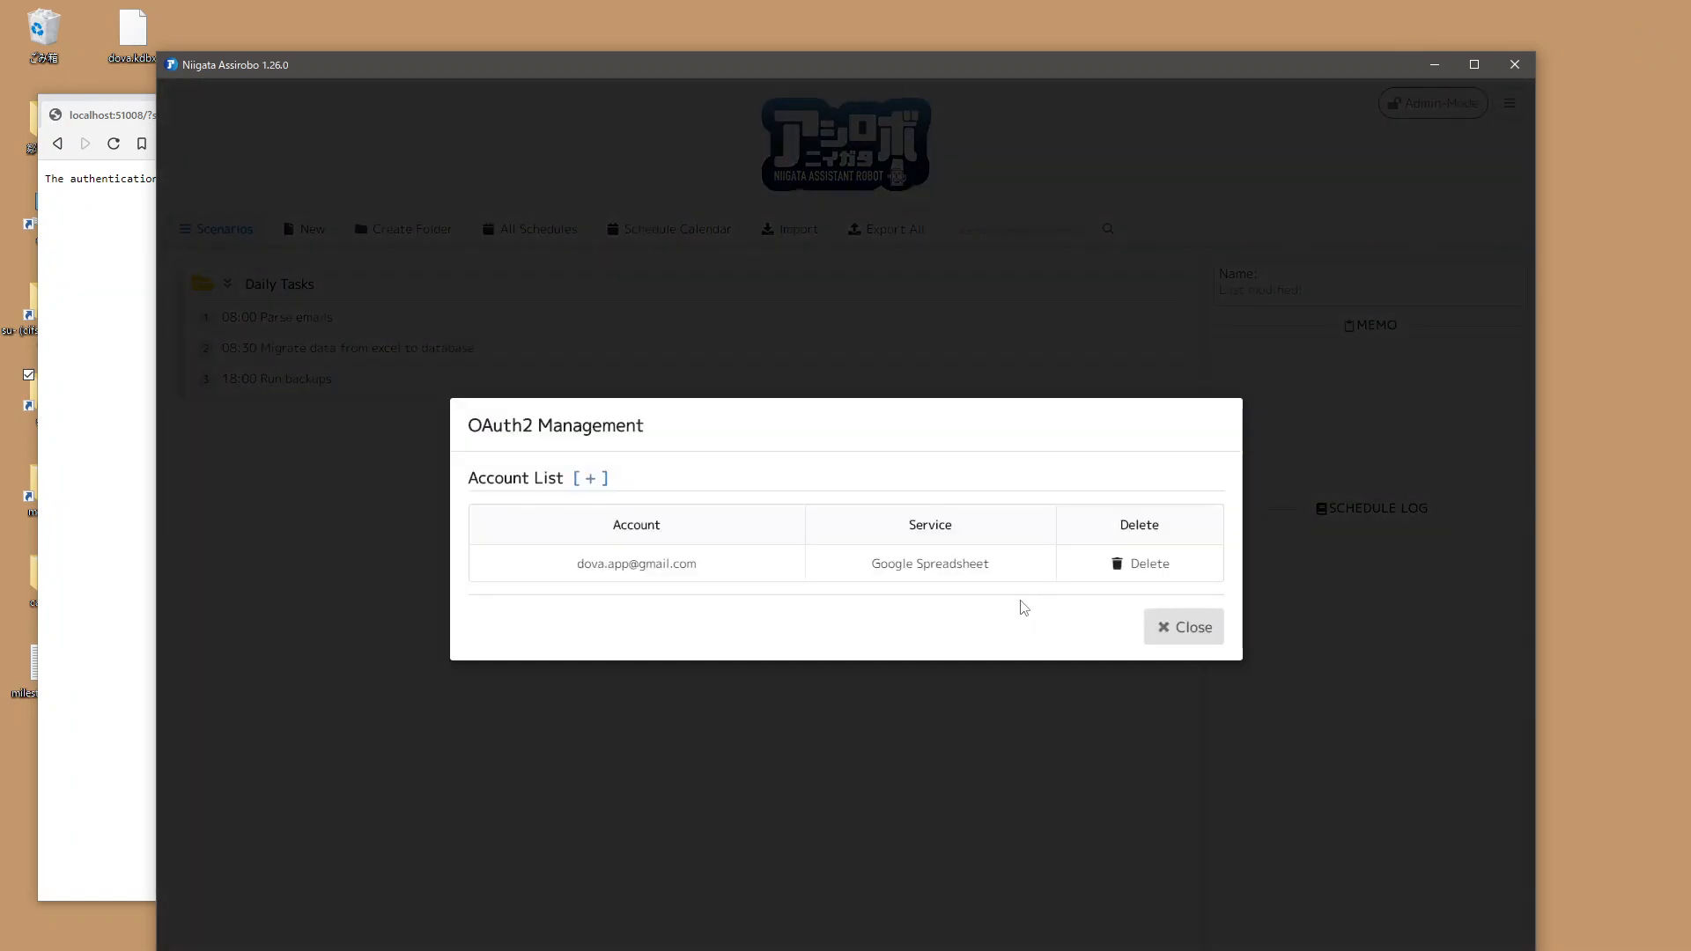
pyautogui.click(1198, 623)
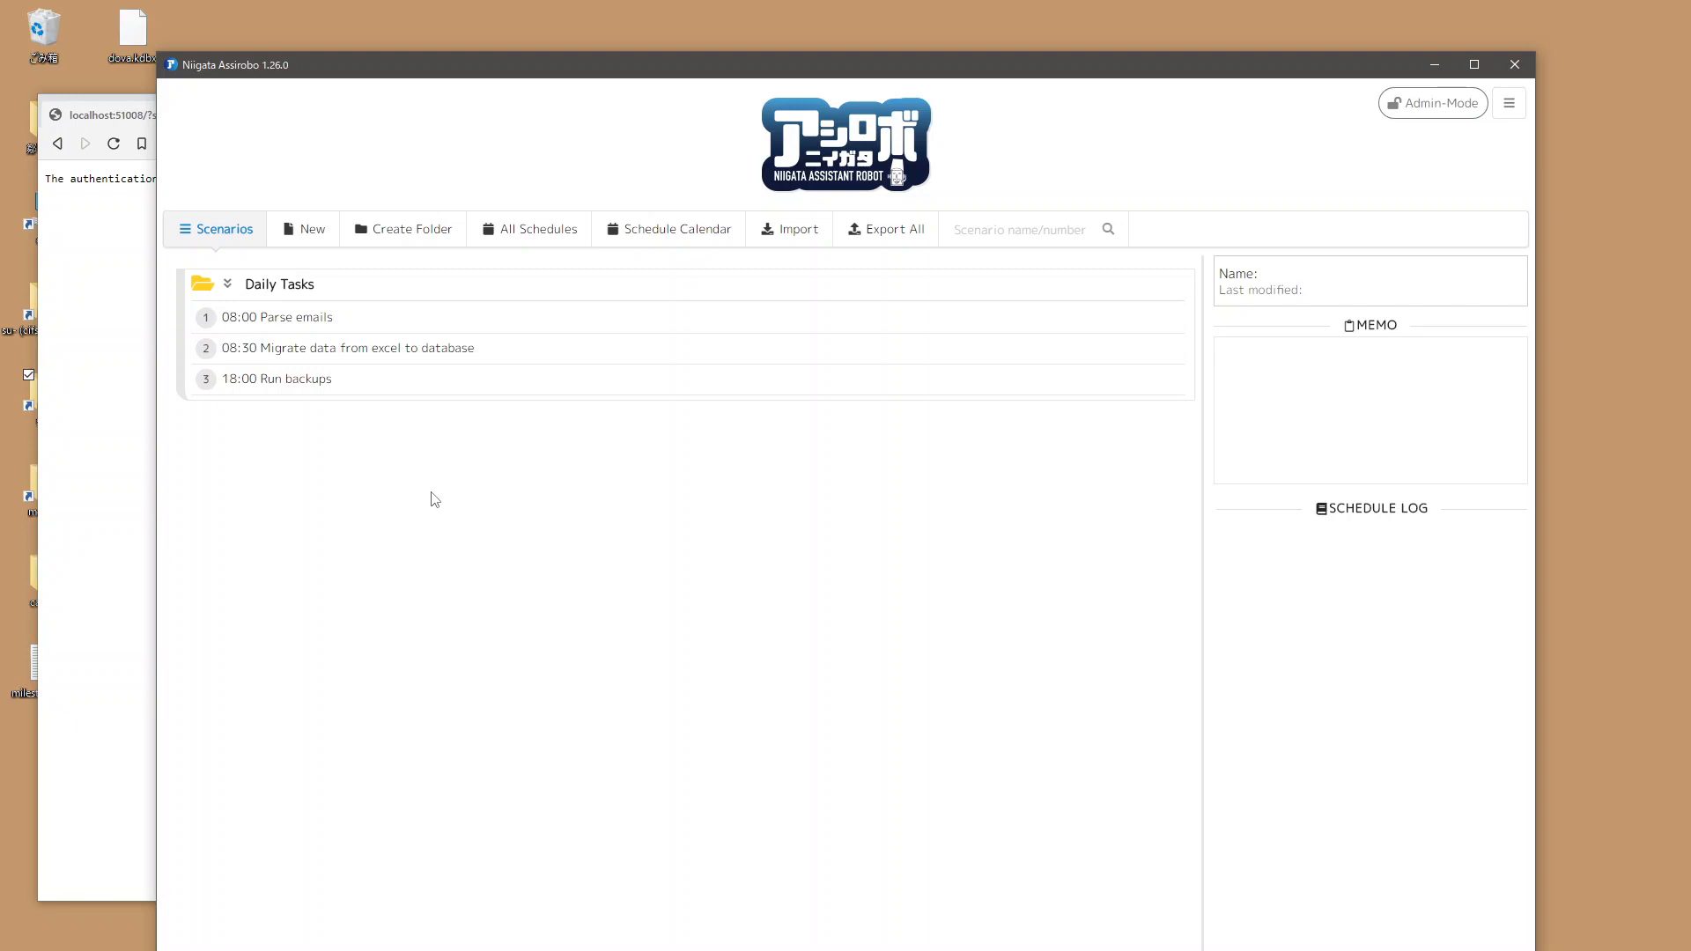
# Step: Create a new scenario named Demo Spreadsheet Task
pyautogui.click(315, 235)
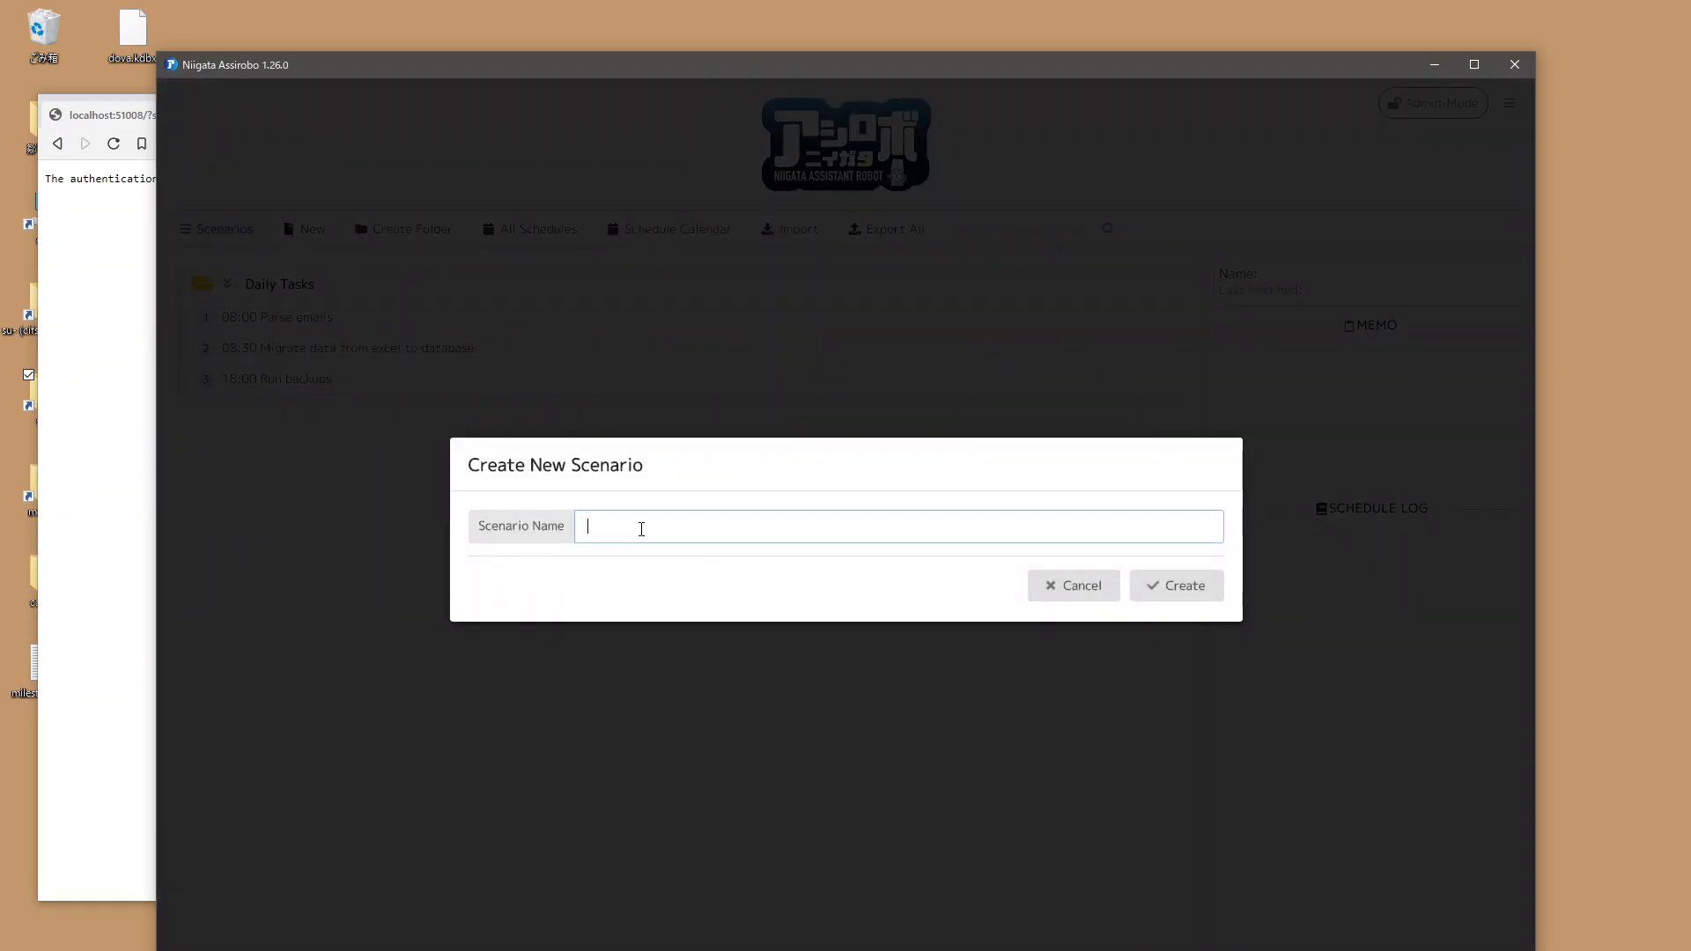
pyautogui.write('Demo Spreadsheet Task')
pyautogui.press('Return')
pyautogui.click(861, 313)
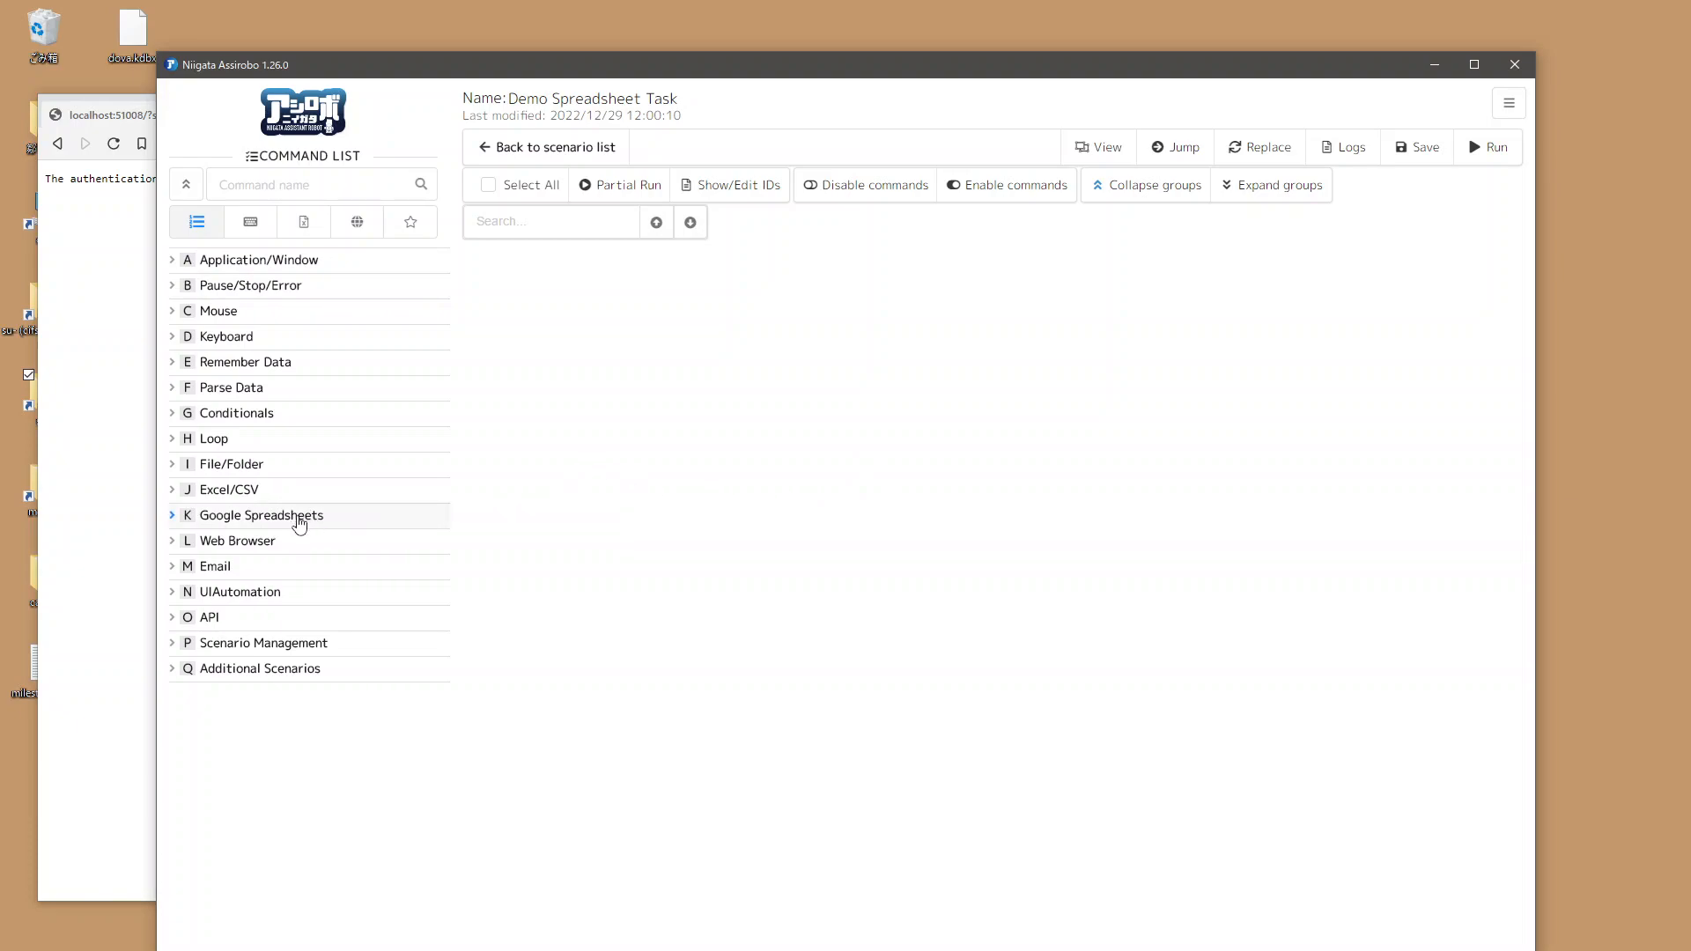
# Step: Add a Google Spreadsheets Create command to the scenario
pyautogui.click(299, 524)
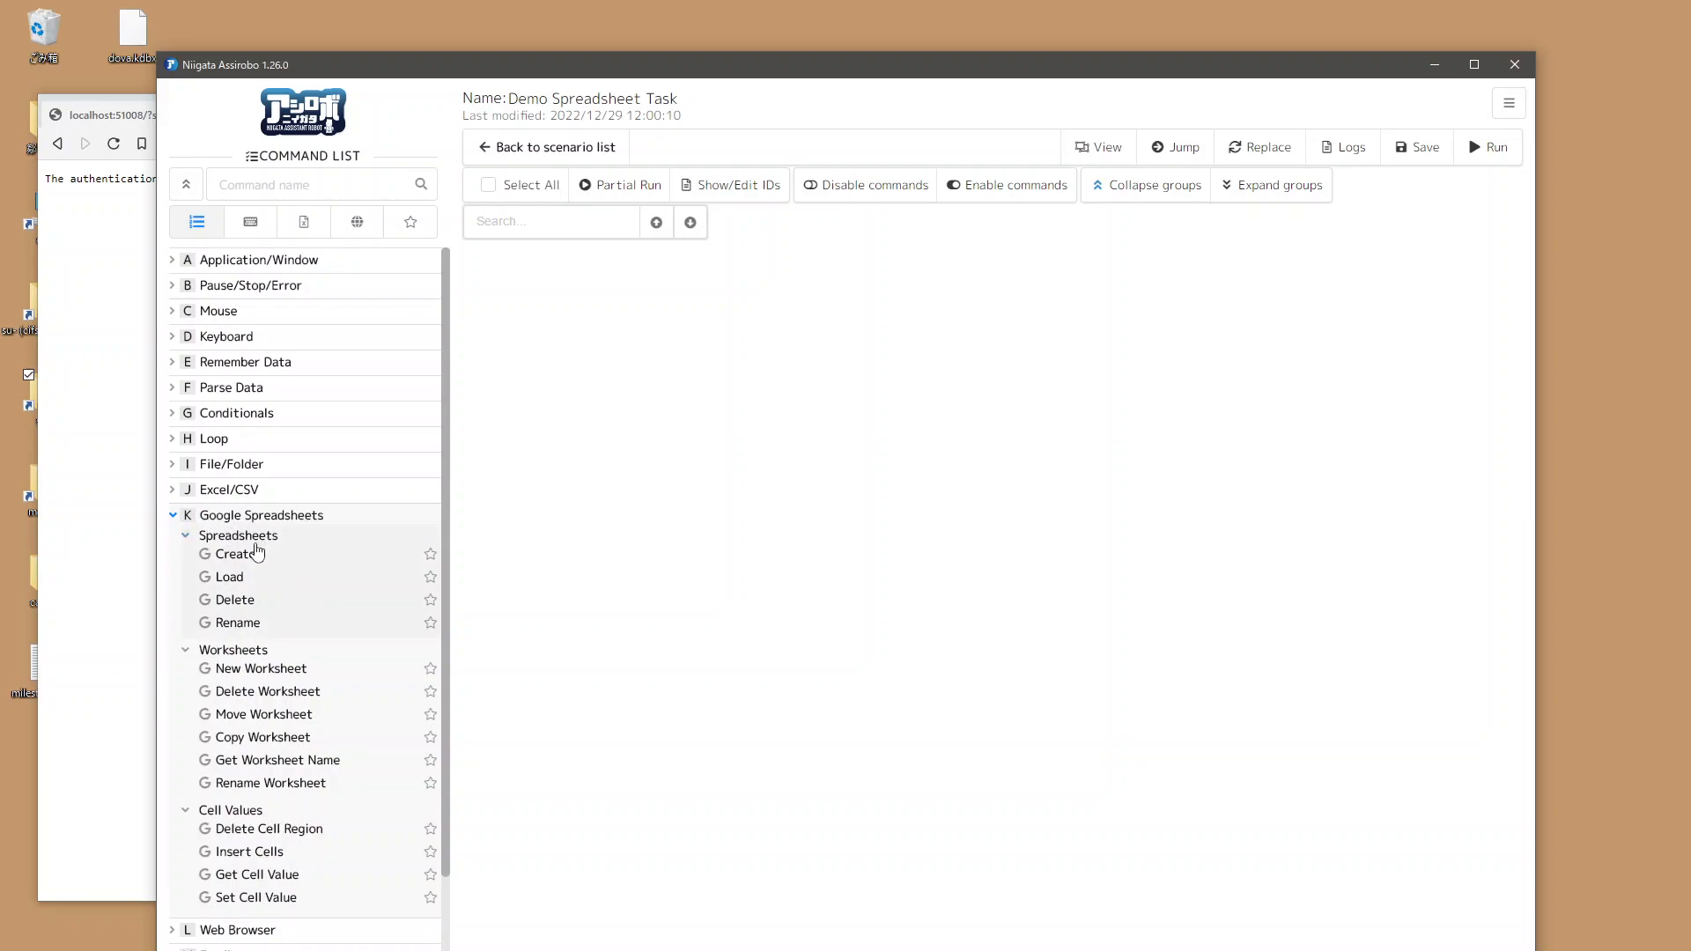
pyautogui.doubleClick(267, 553)
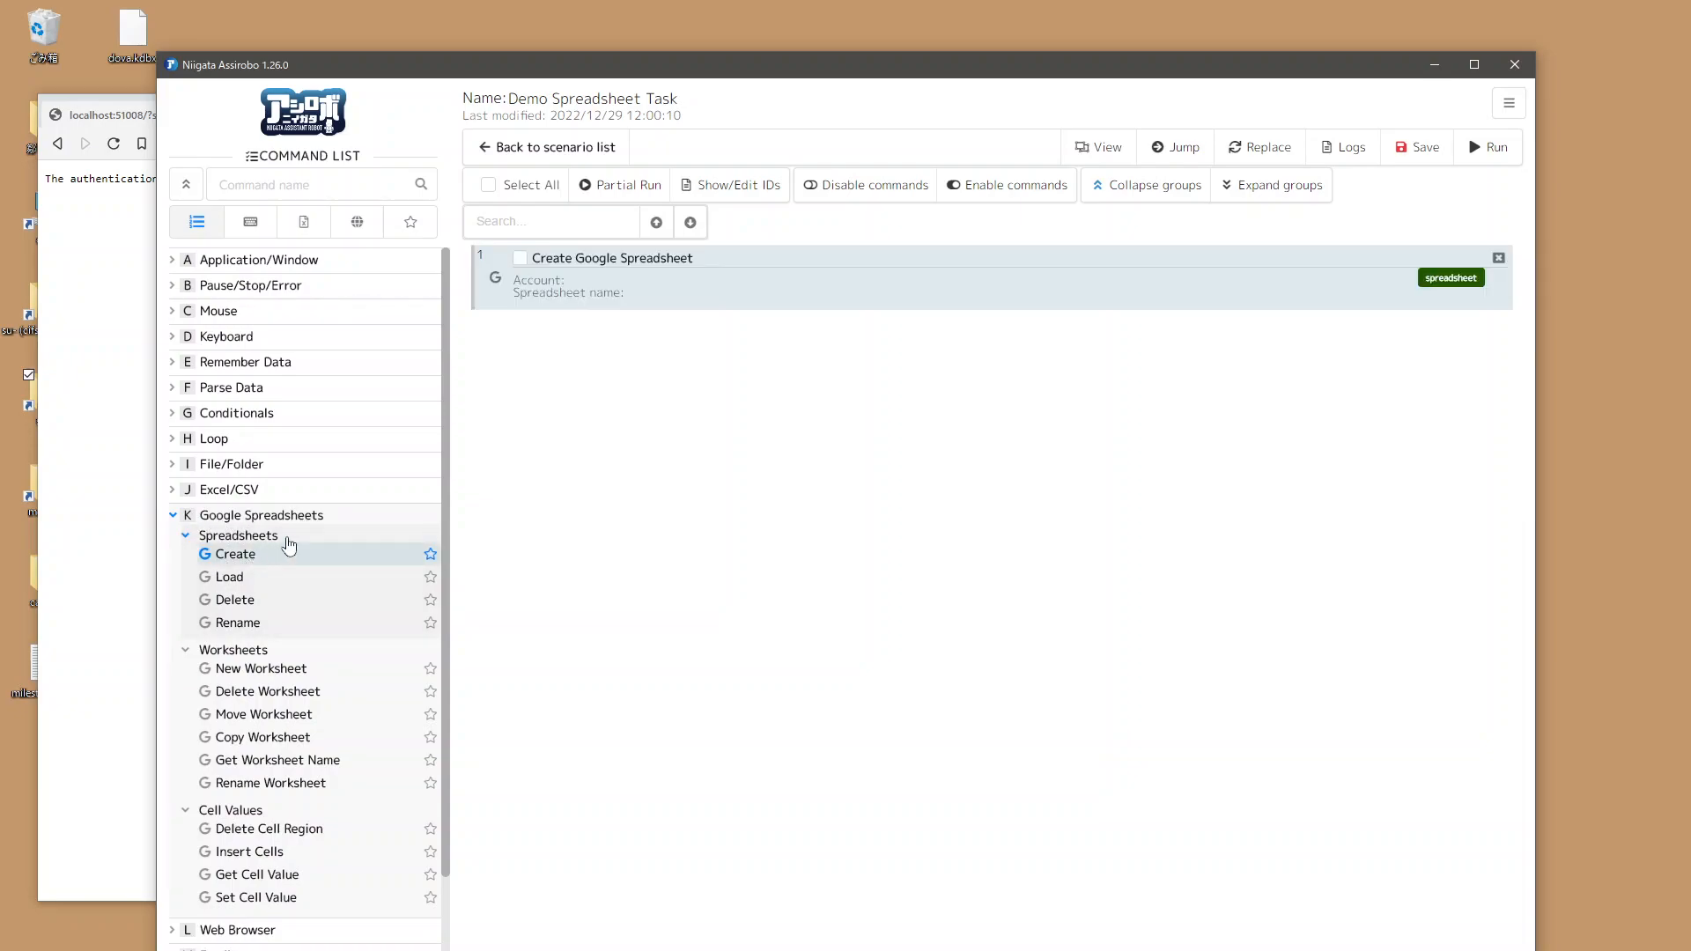
# Step: Open the Create Google Spreadsheet command settings and enter the registered Google account e-mail
pyautogui.doubleClick(720, 283)
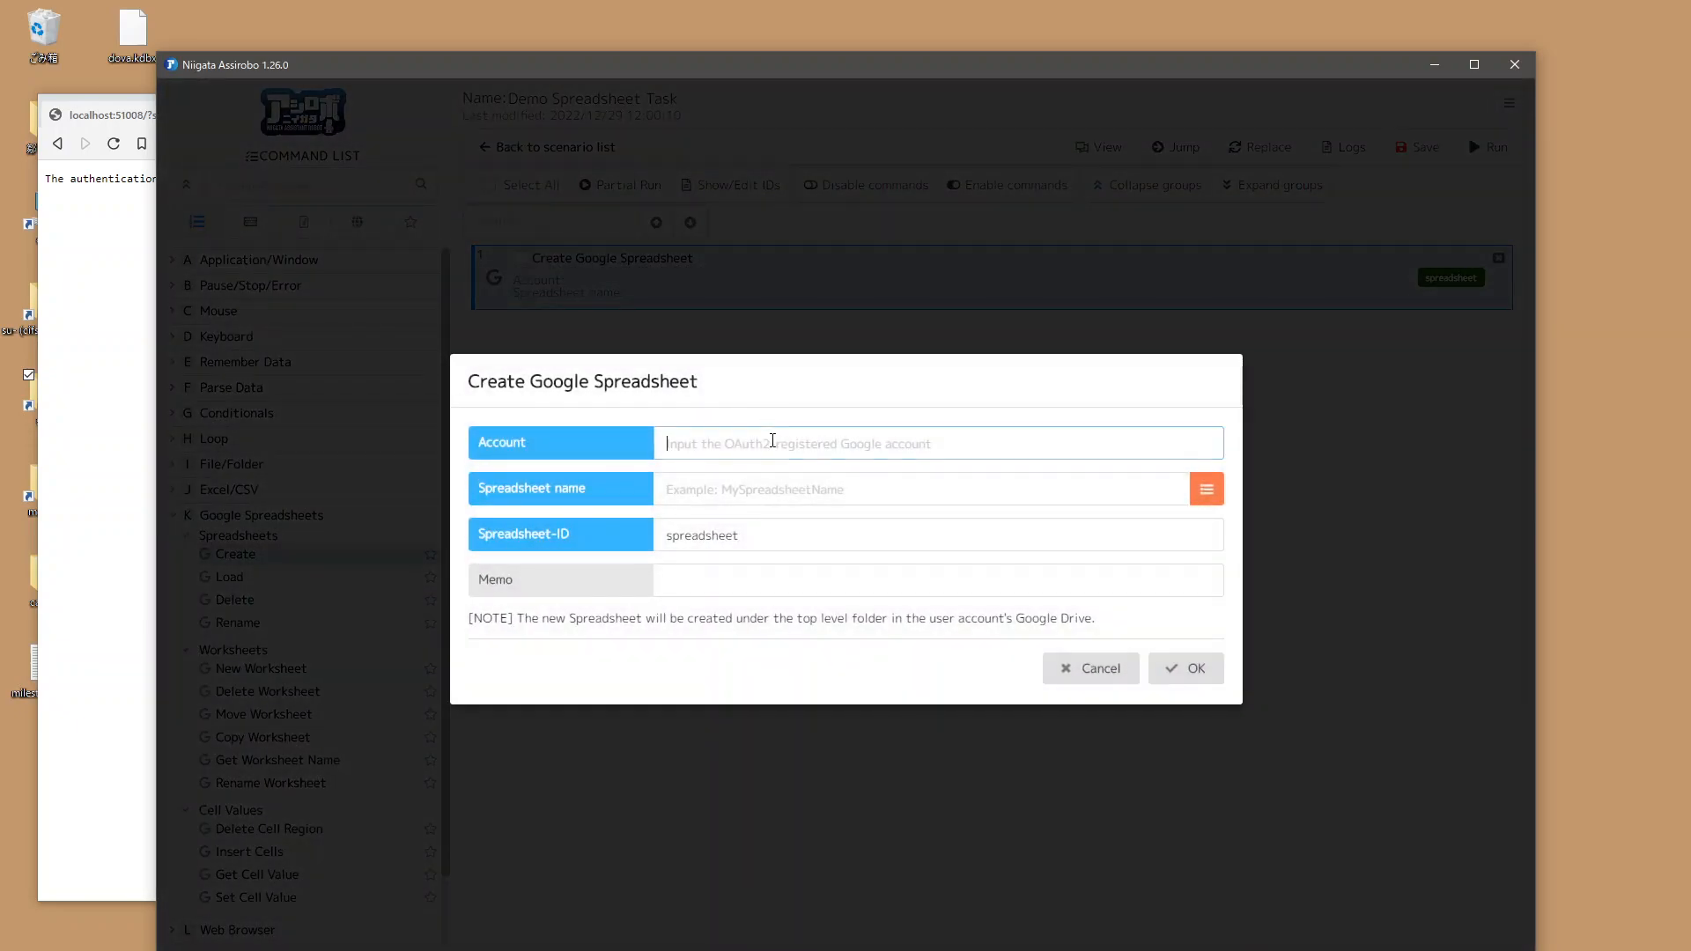
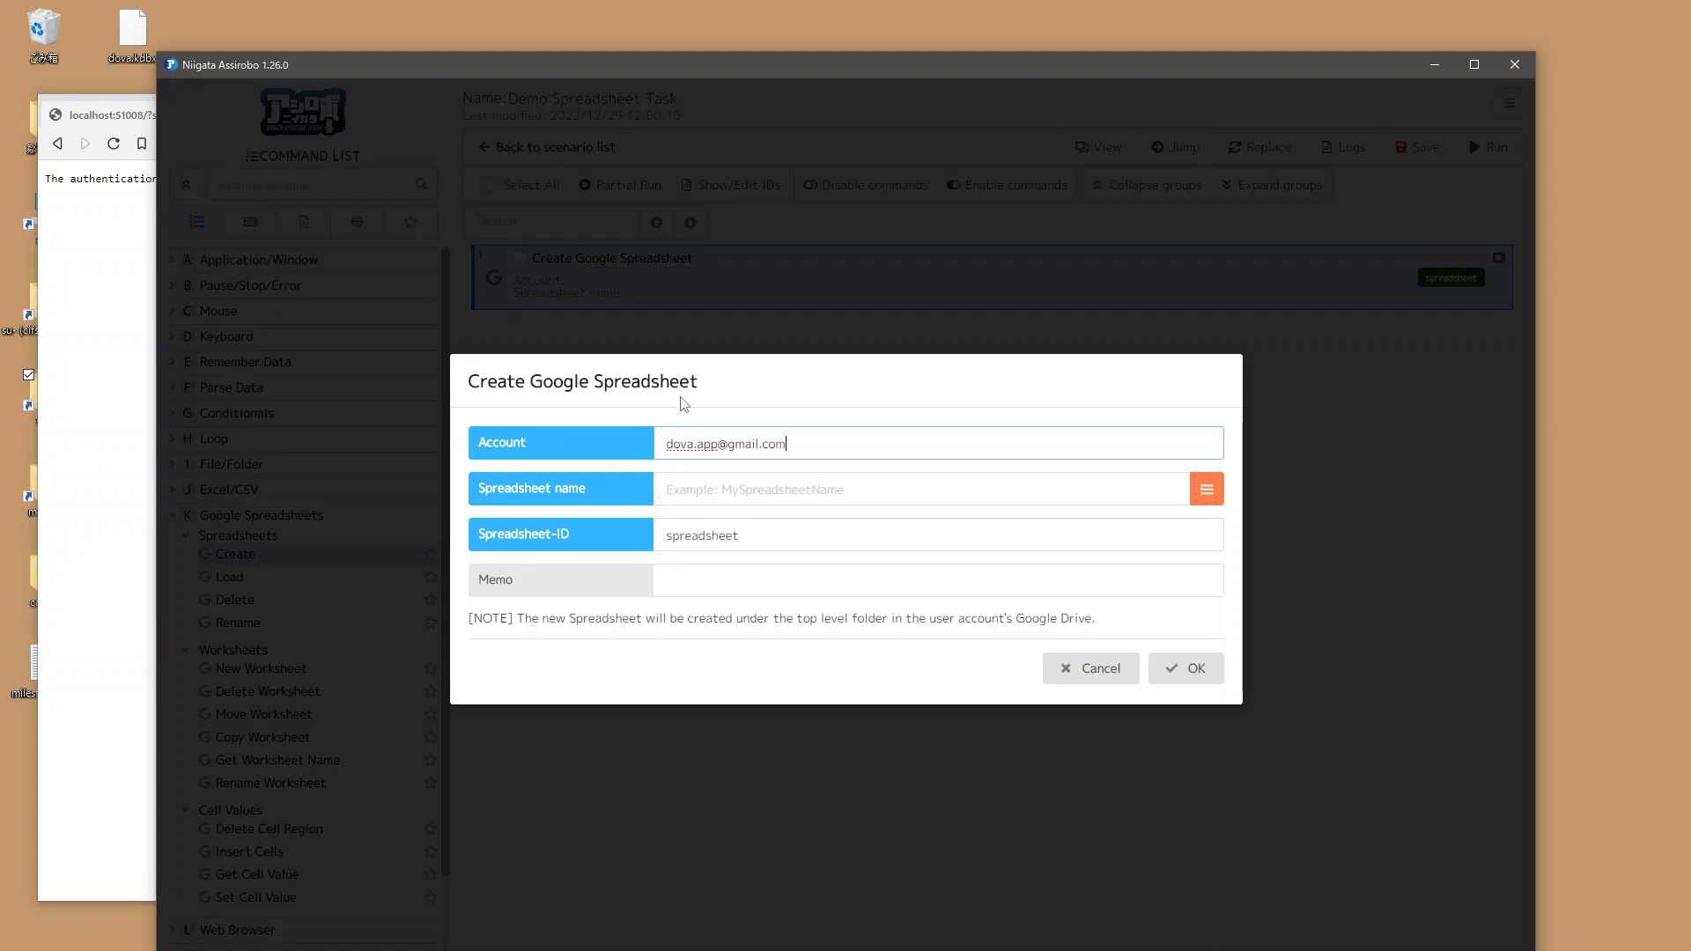
# Step: Set the spreadsheet name to Demo Spreadsheet, keep the ID spreadsheet, and confirm the command
pyautogui.click(721, 484)
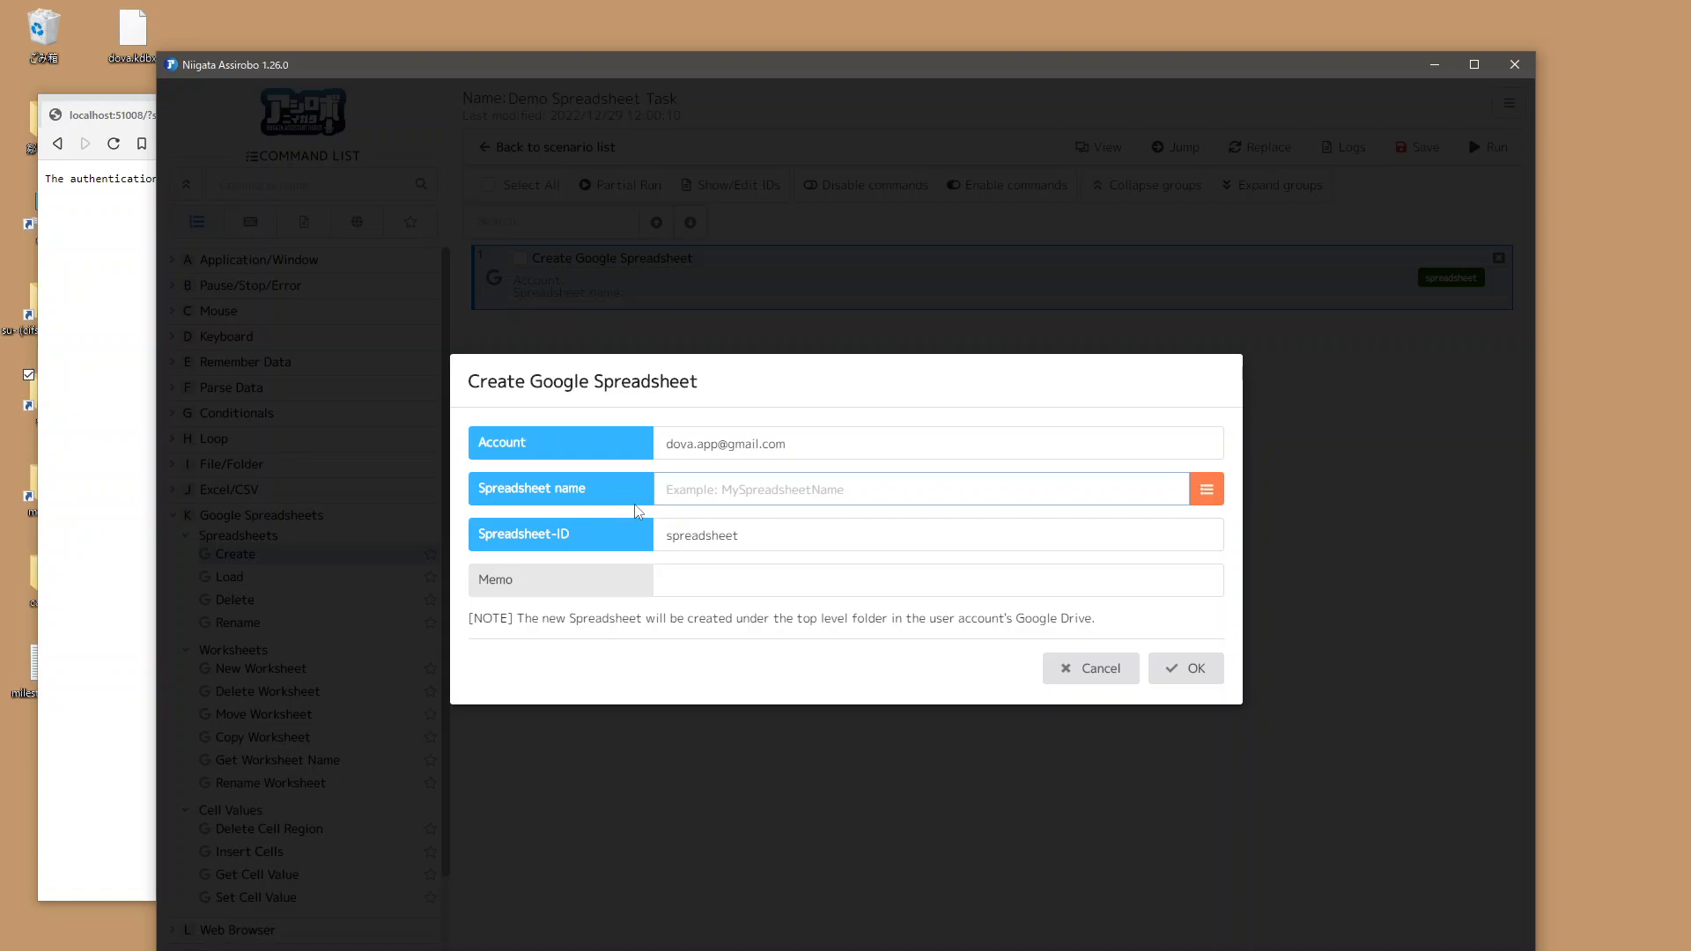
pyautogui.write('De')
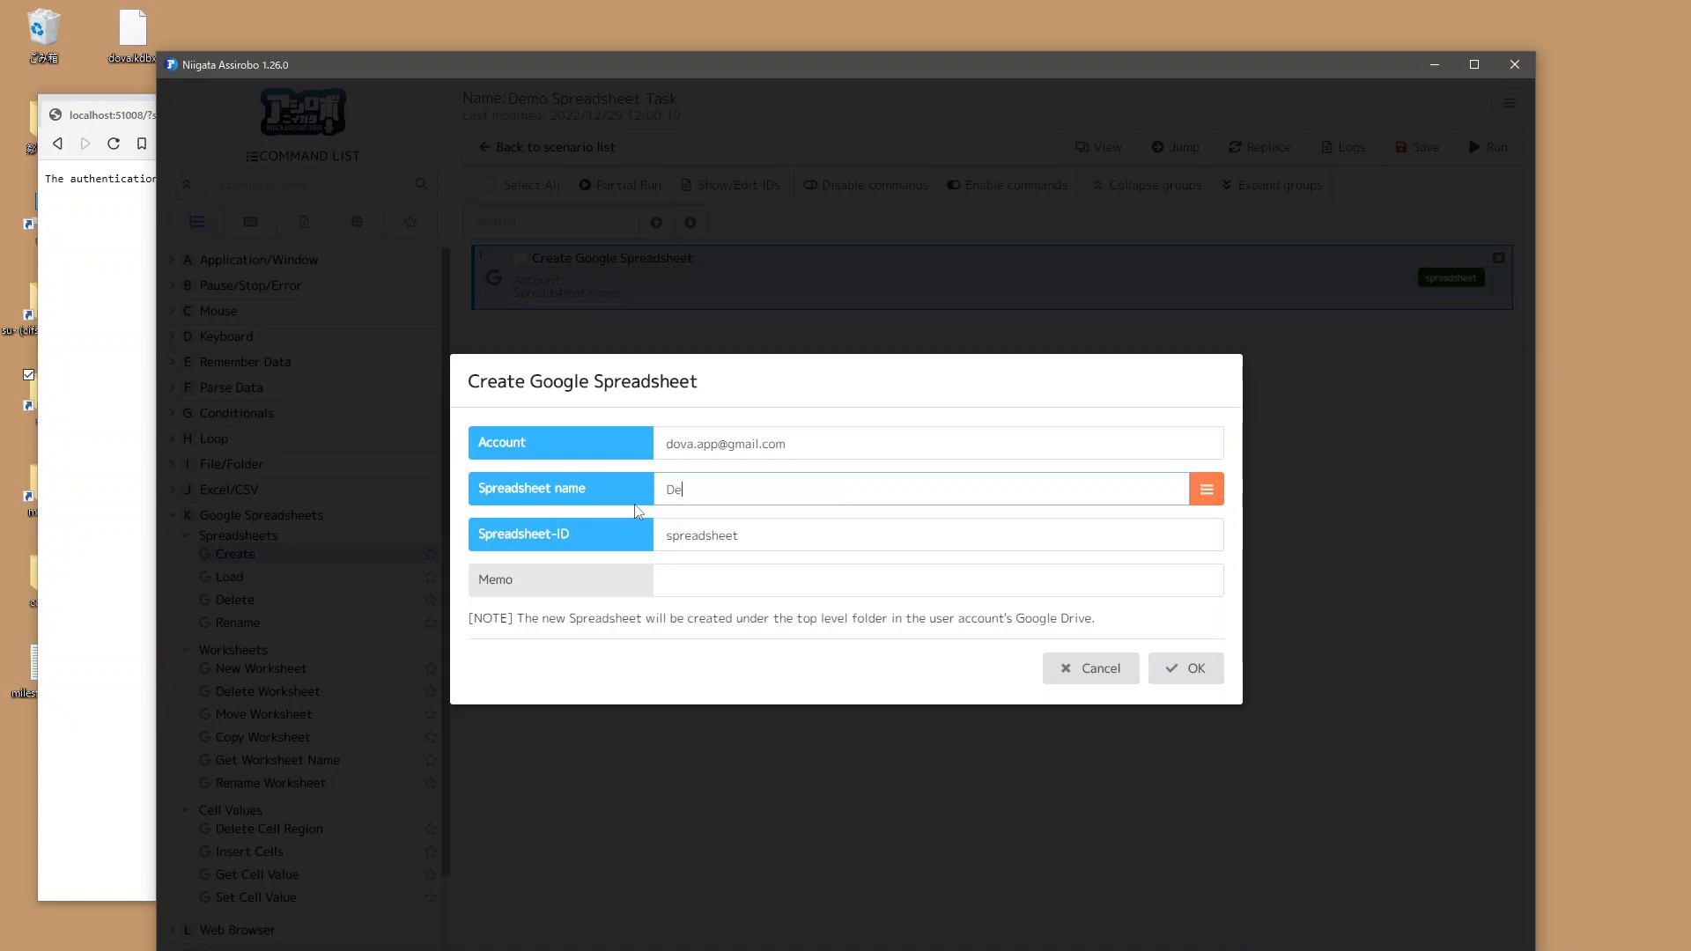
pyautogui.write('mo Spreadsheet')
pyautogui.click(604, 536)
pyautogui.doubleClick(746, 534)
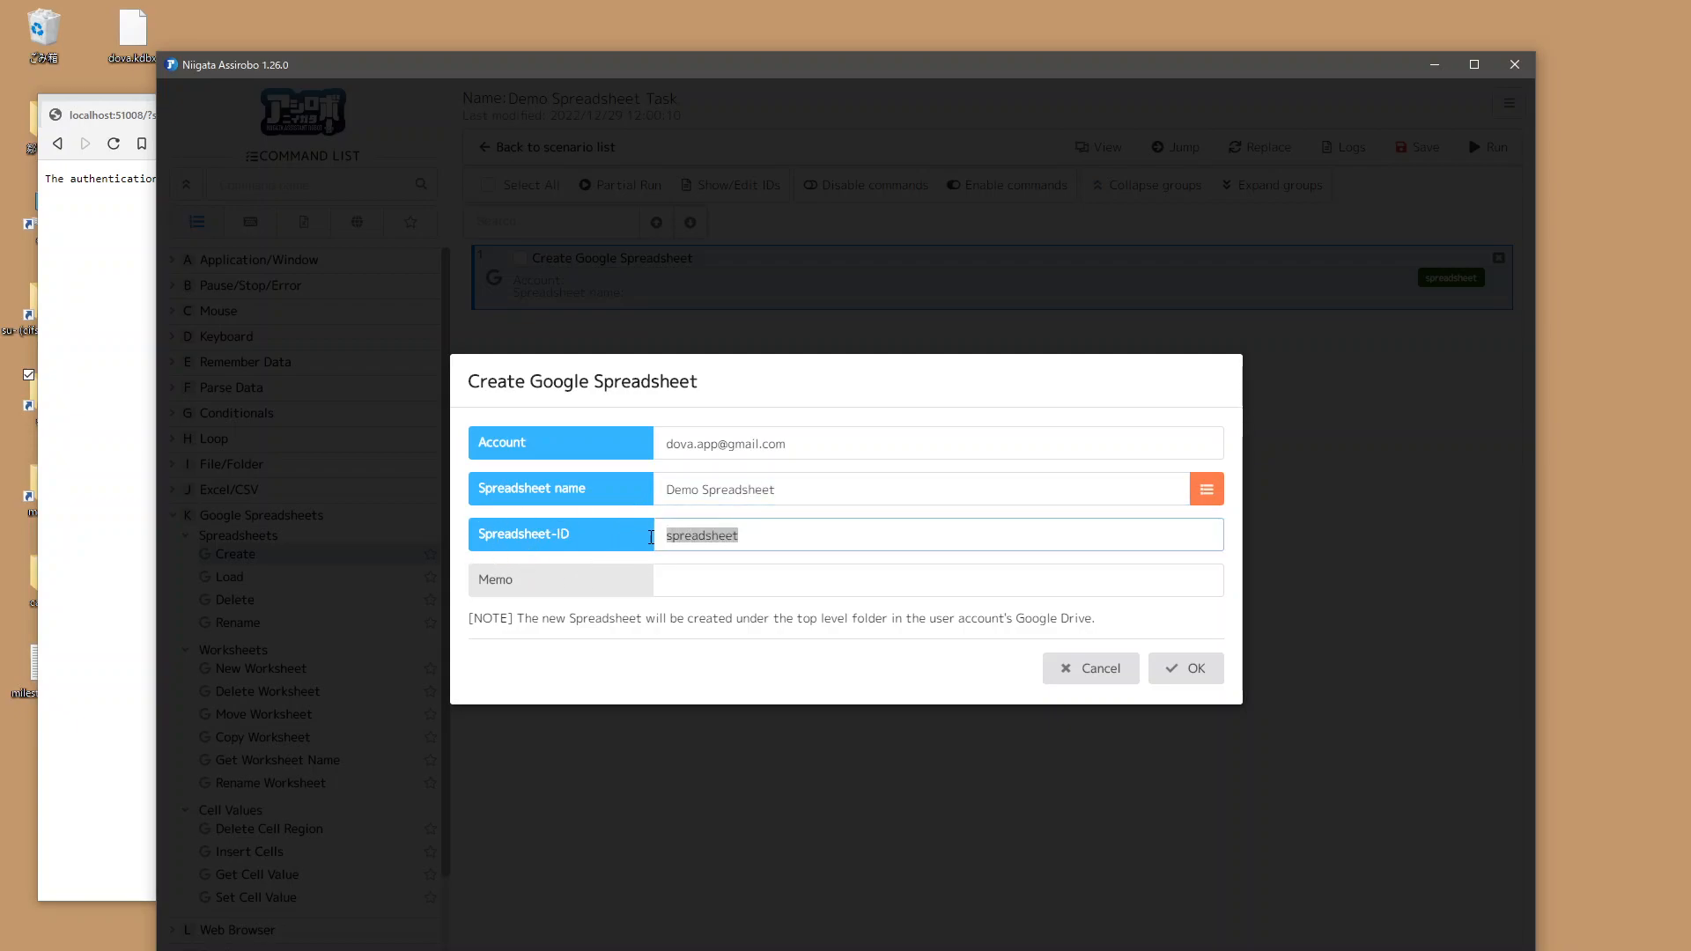
pyautogui.click(646, 540)
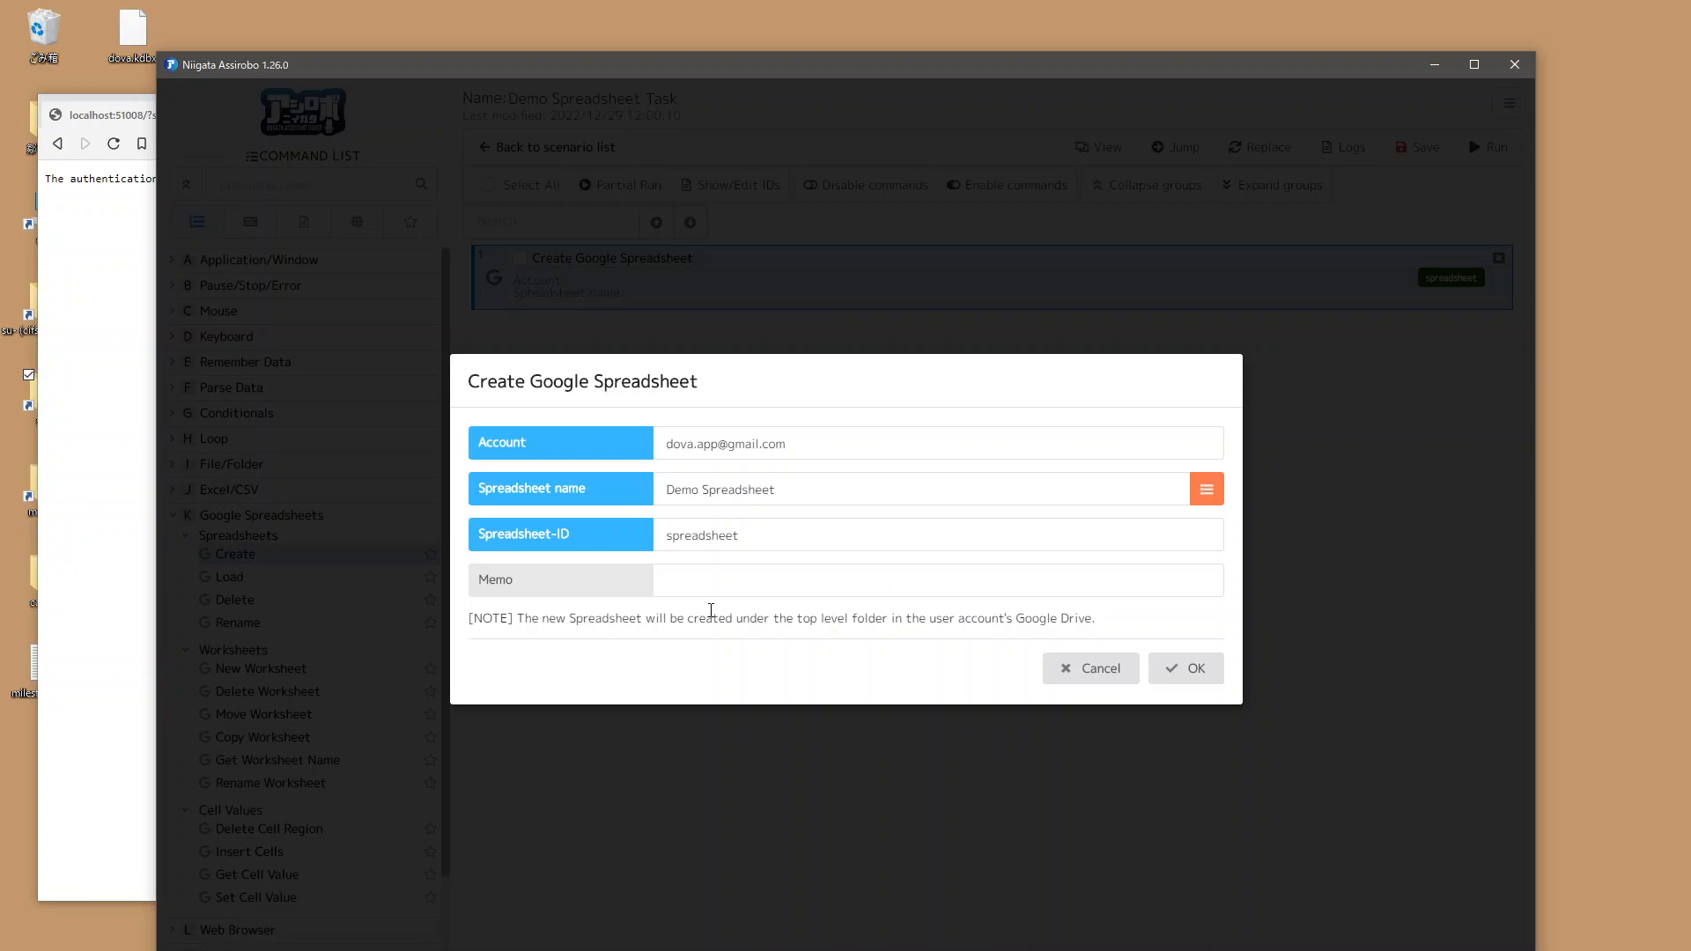
pyautogui.click(1186, 669)
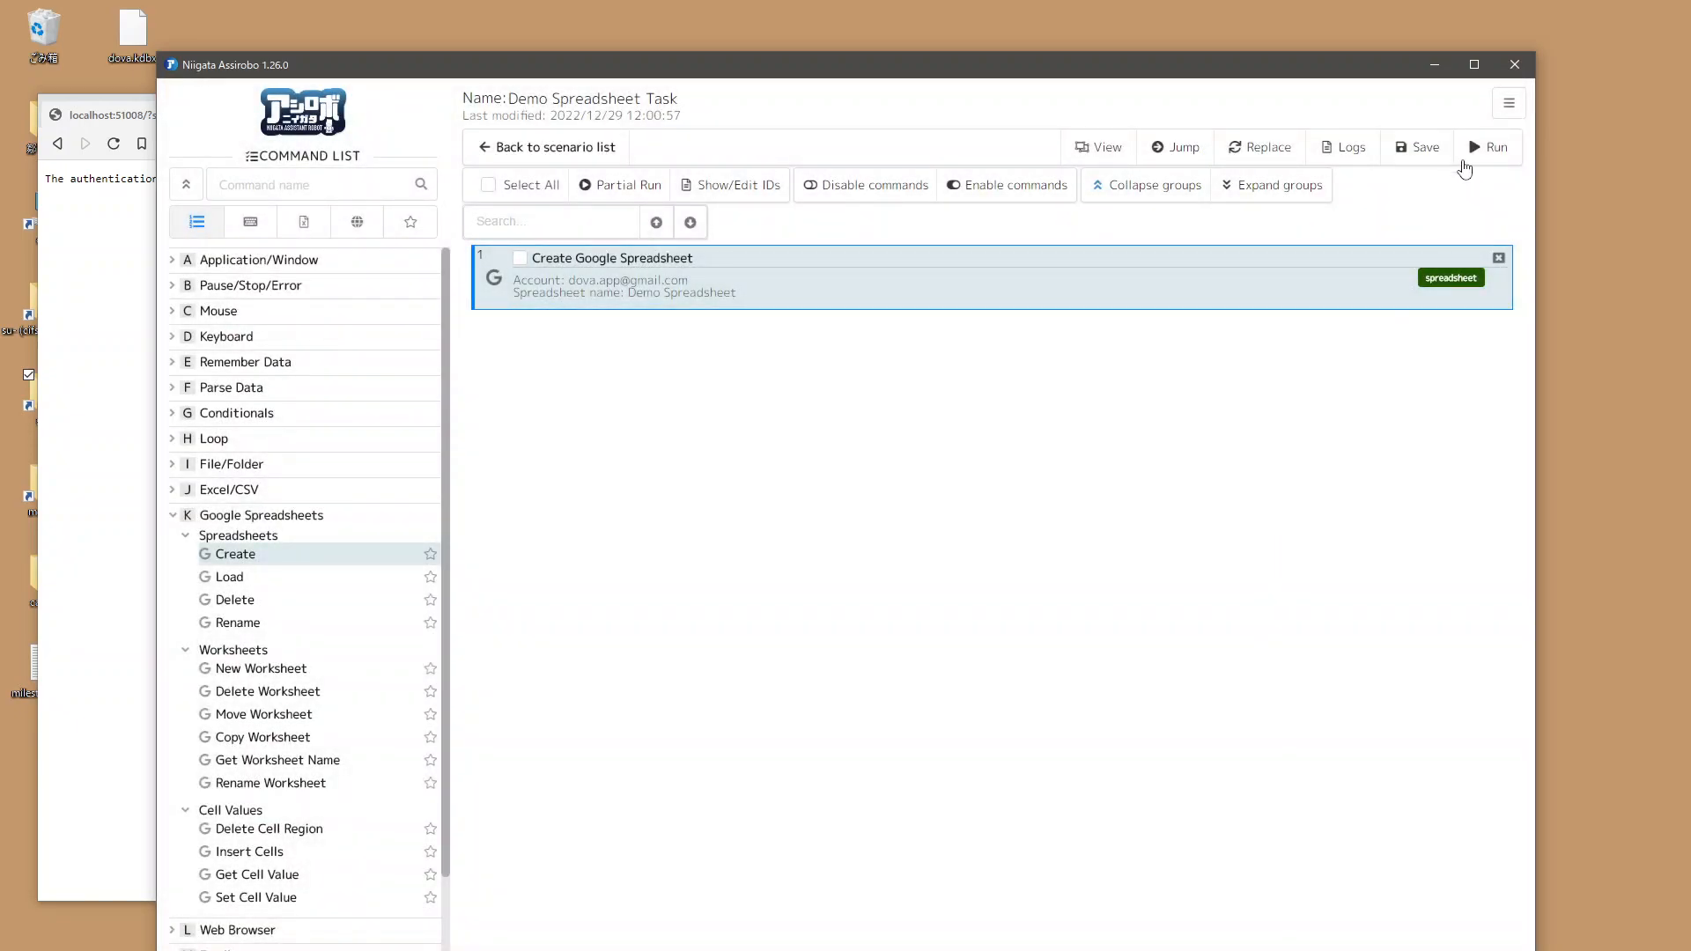
# Step: Run the scenario and dismiss the result
pyautogui.click(1488, 150)
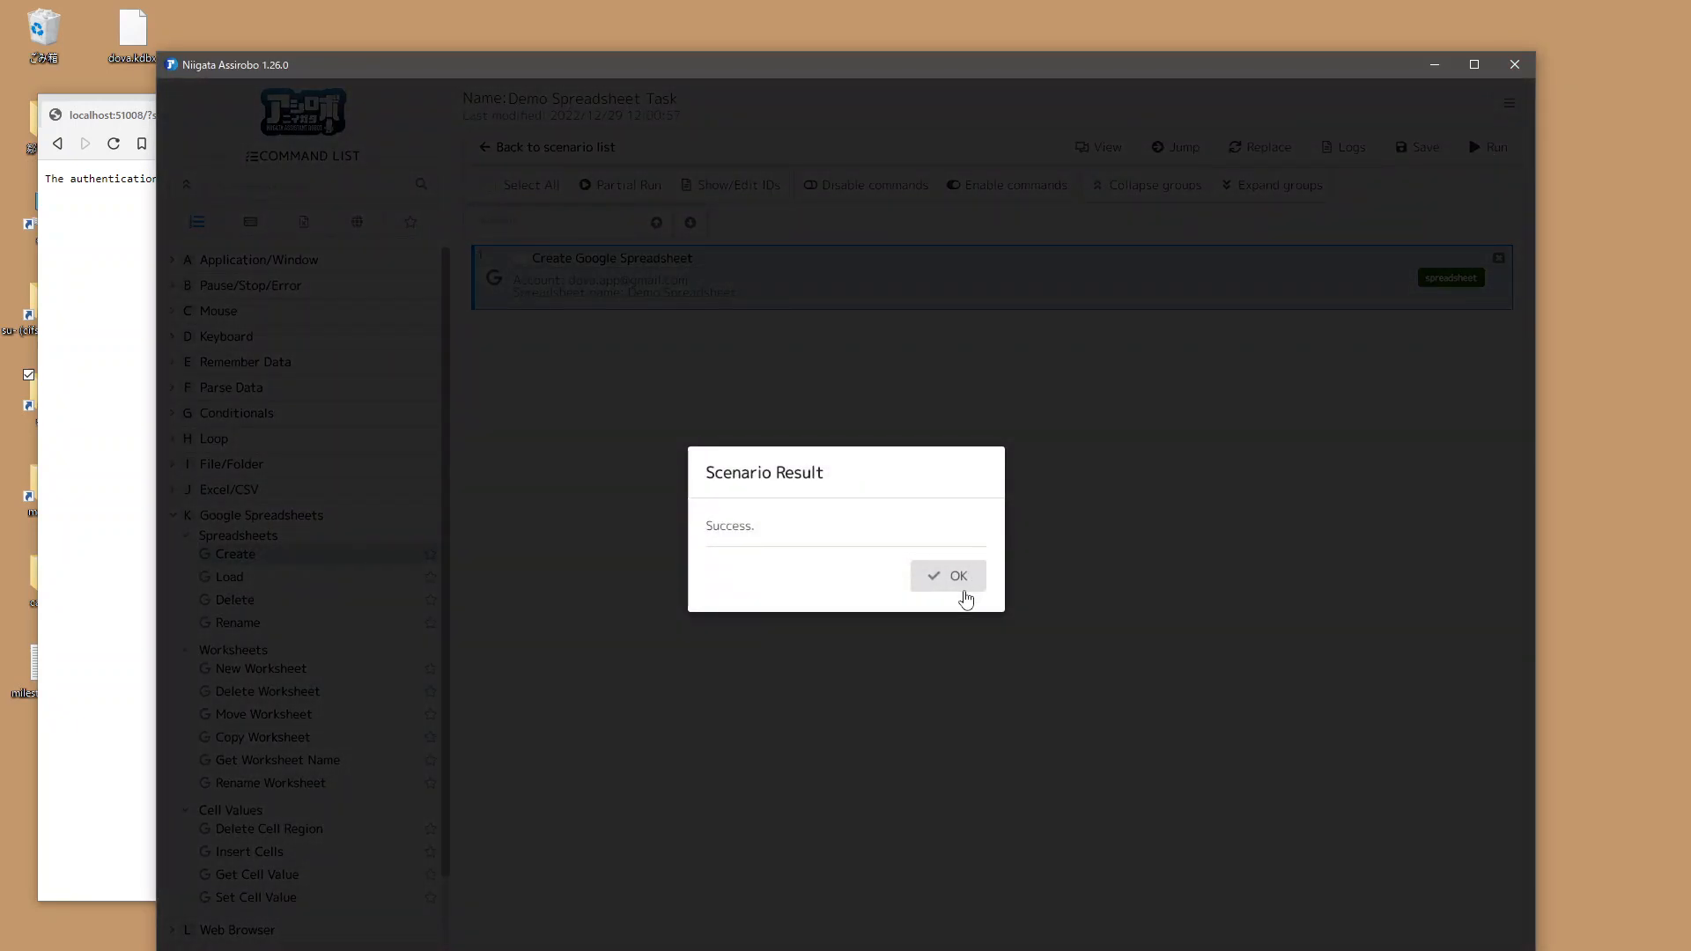
pyautogui.click(964, 588)
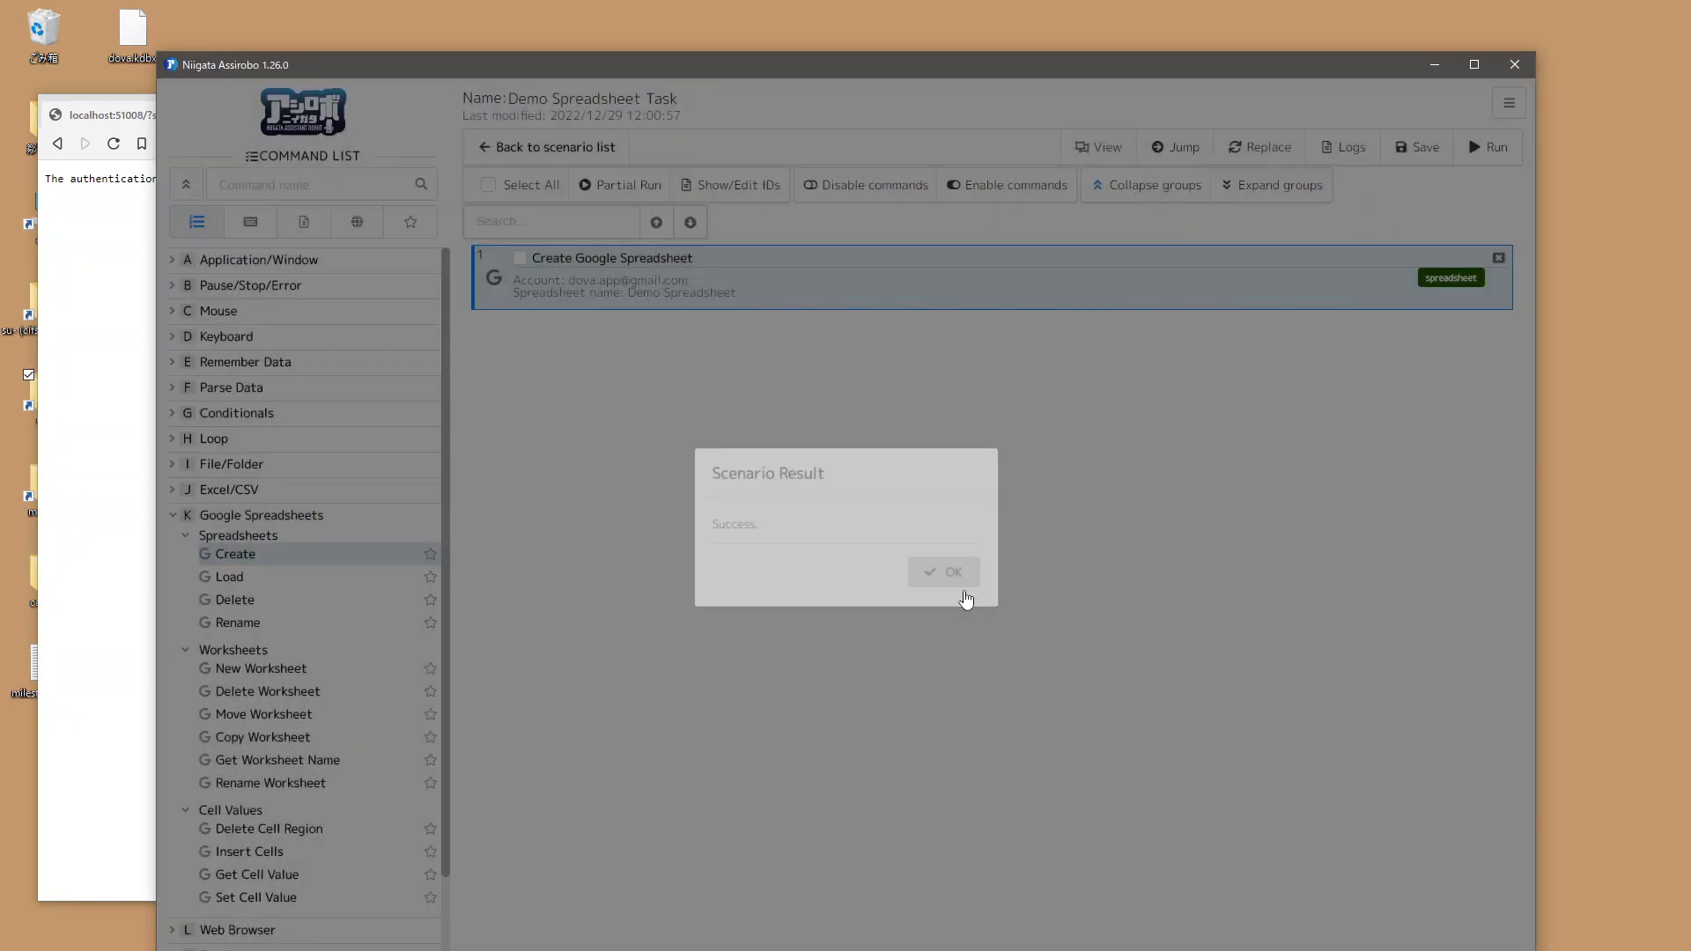
# Step: Open Google Drive in a new browser tab to check for the created spreadsheet
pyautogui.hotkey('alt', 'Tab')
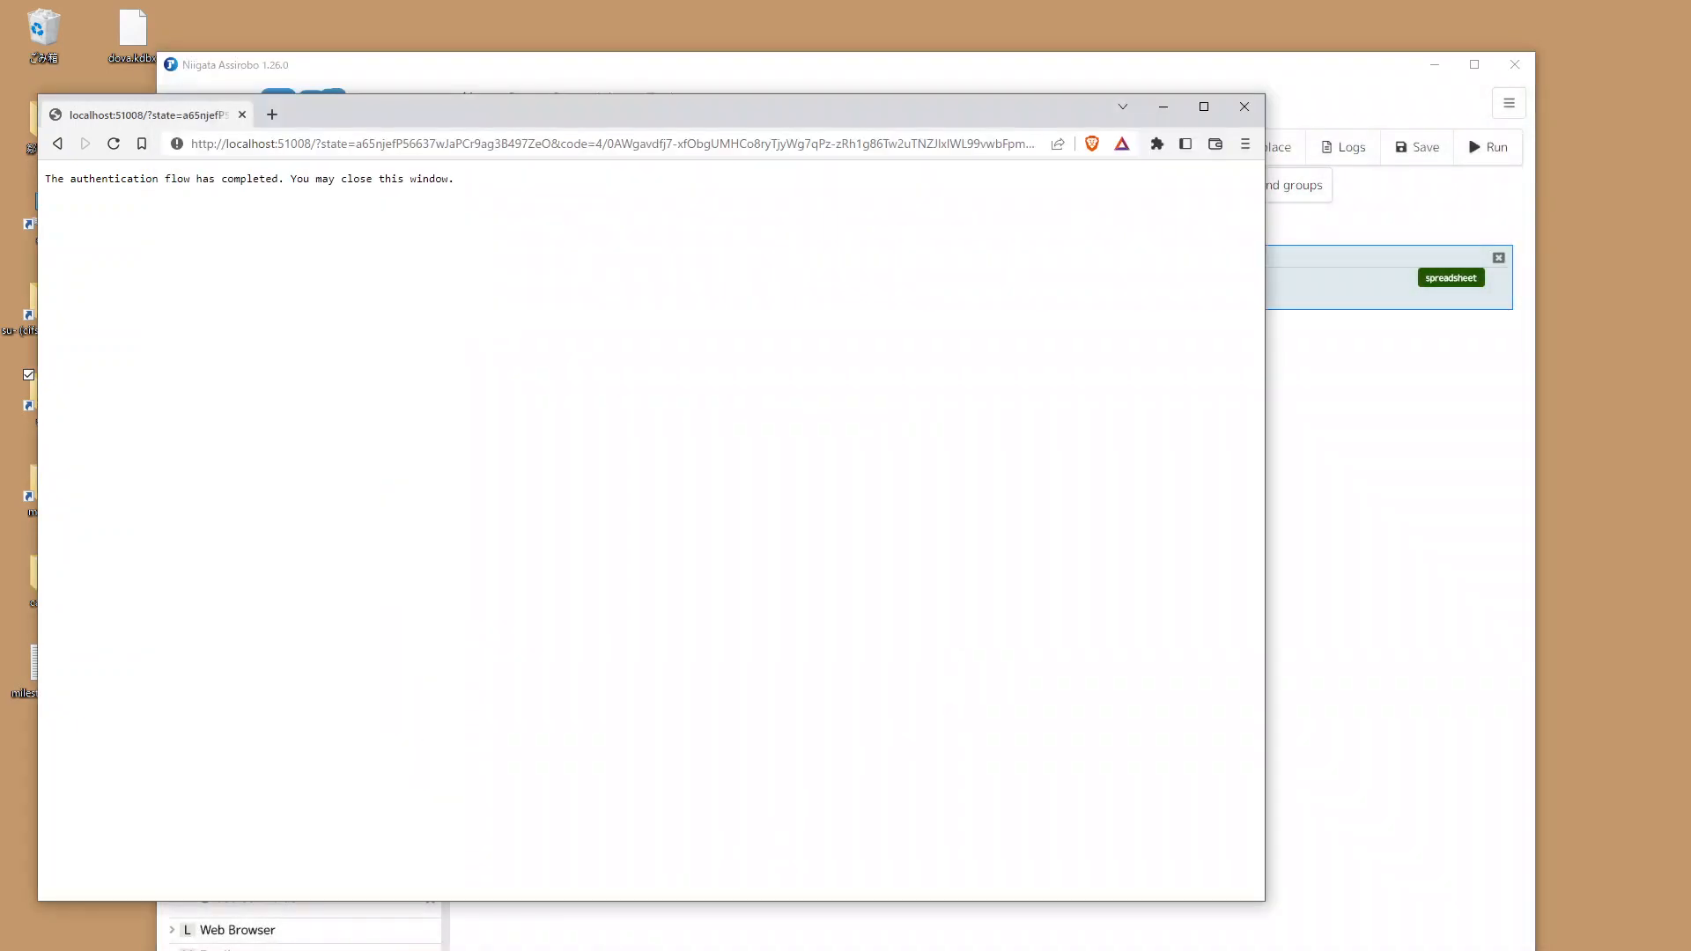
pyautogui.click(269, 117)
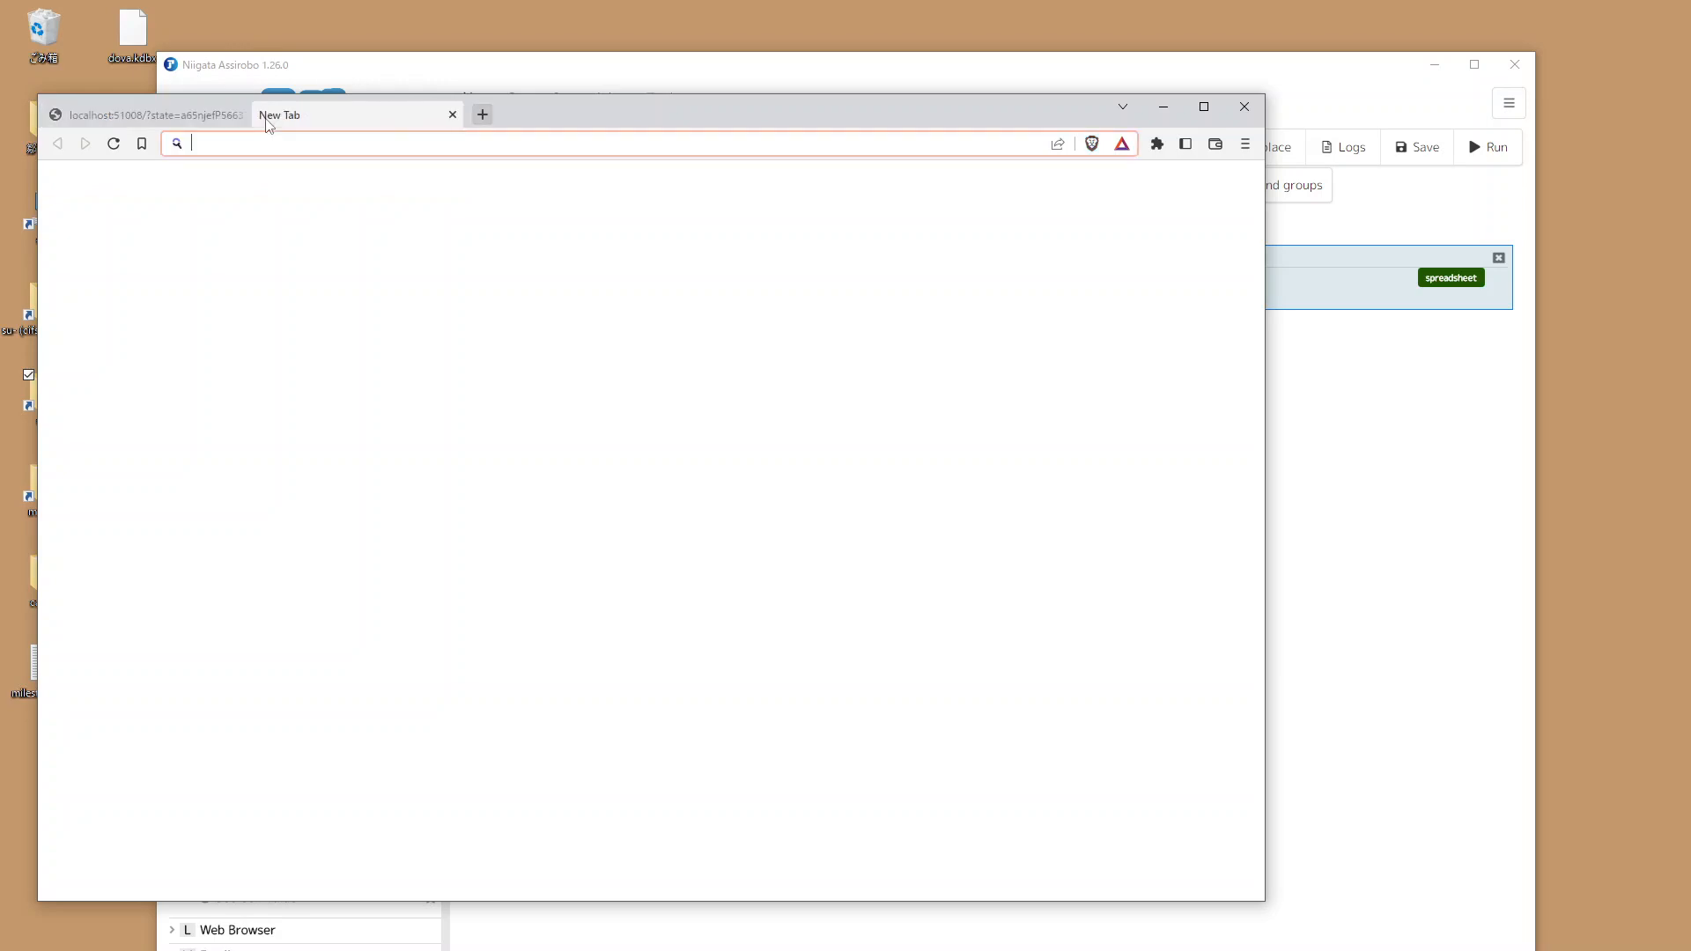
pyautogui.write('drive.go')
pyautogui.write('.com')
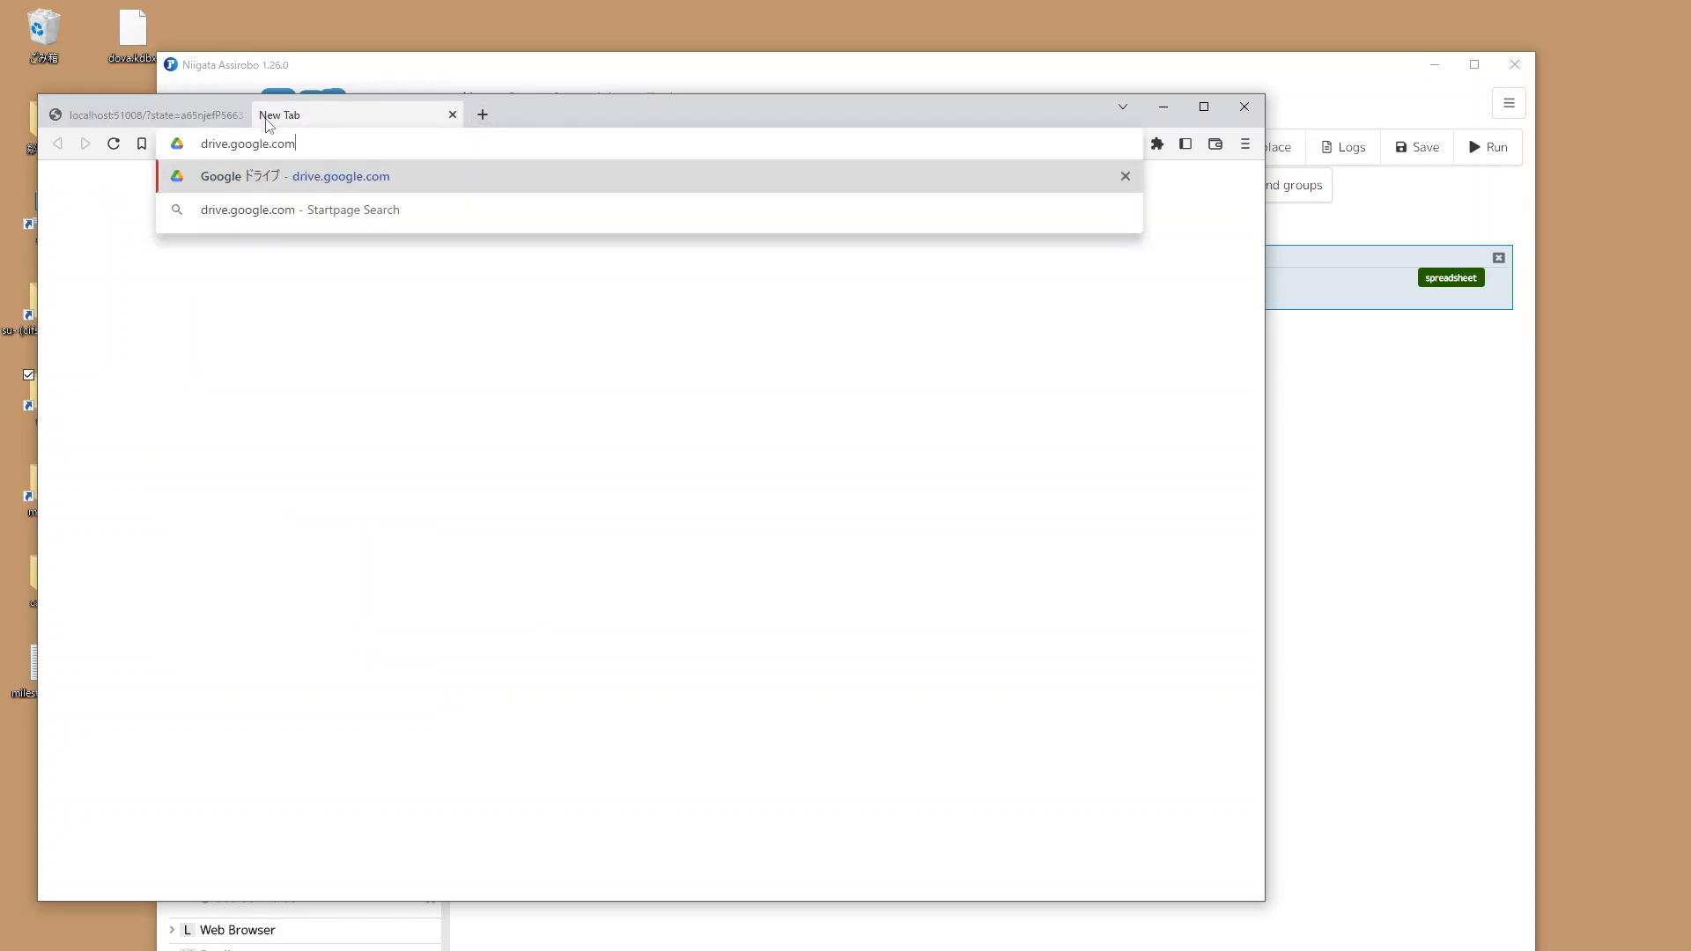
pyautogui.press('Return')
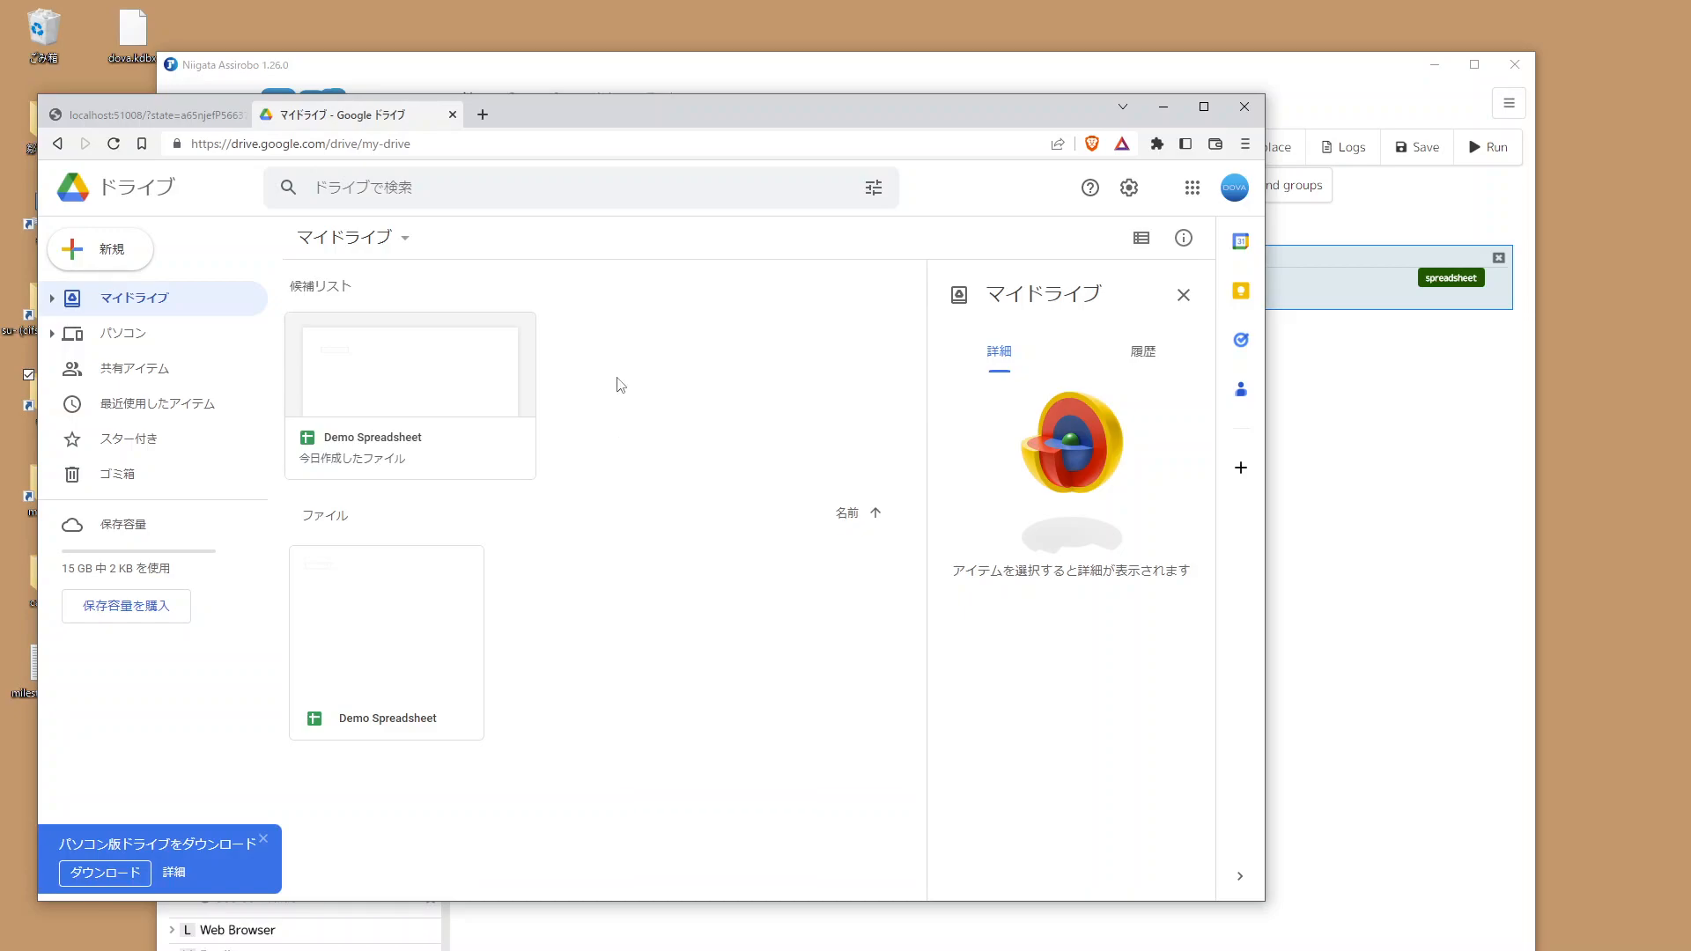
# Step: Add a Set Cell Value command to the scenario and delete the Create Google Spreadsheet command
pyautogui.click(1348, 441)
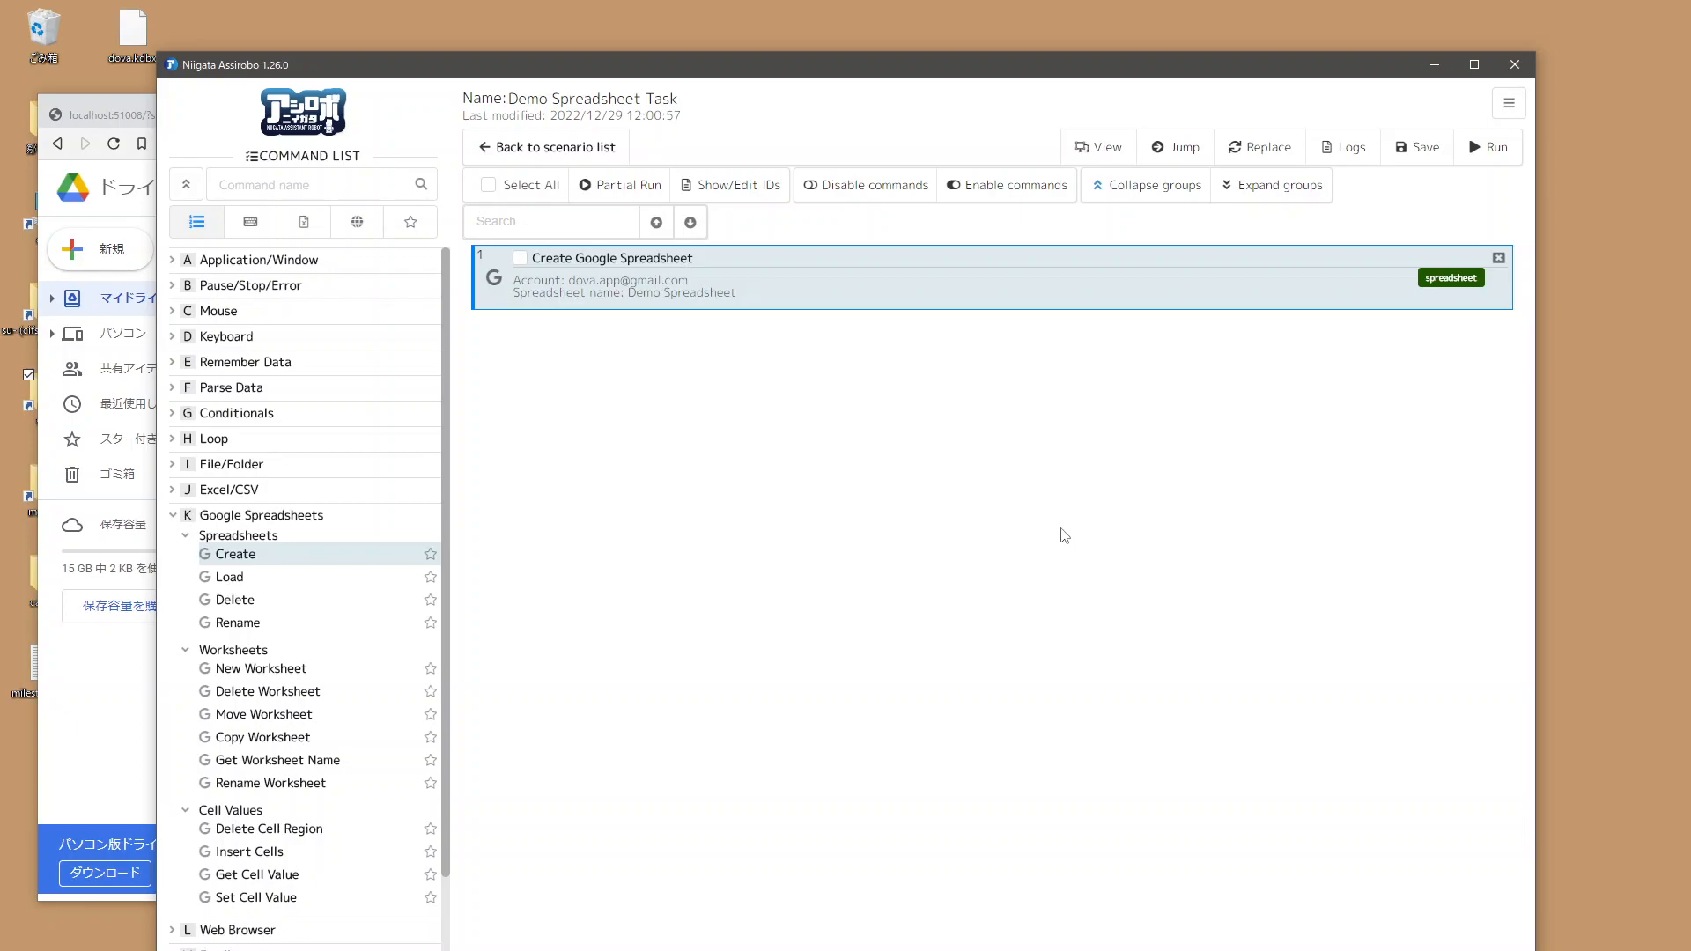
pyautogui.scroll(-1, 389, 615)
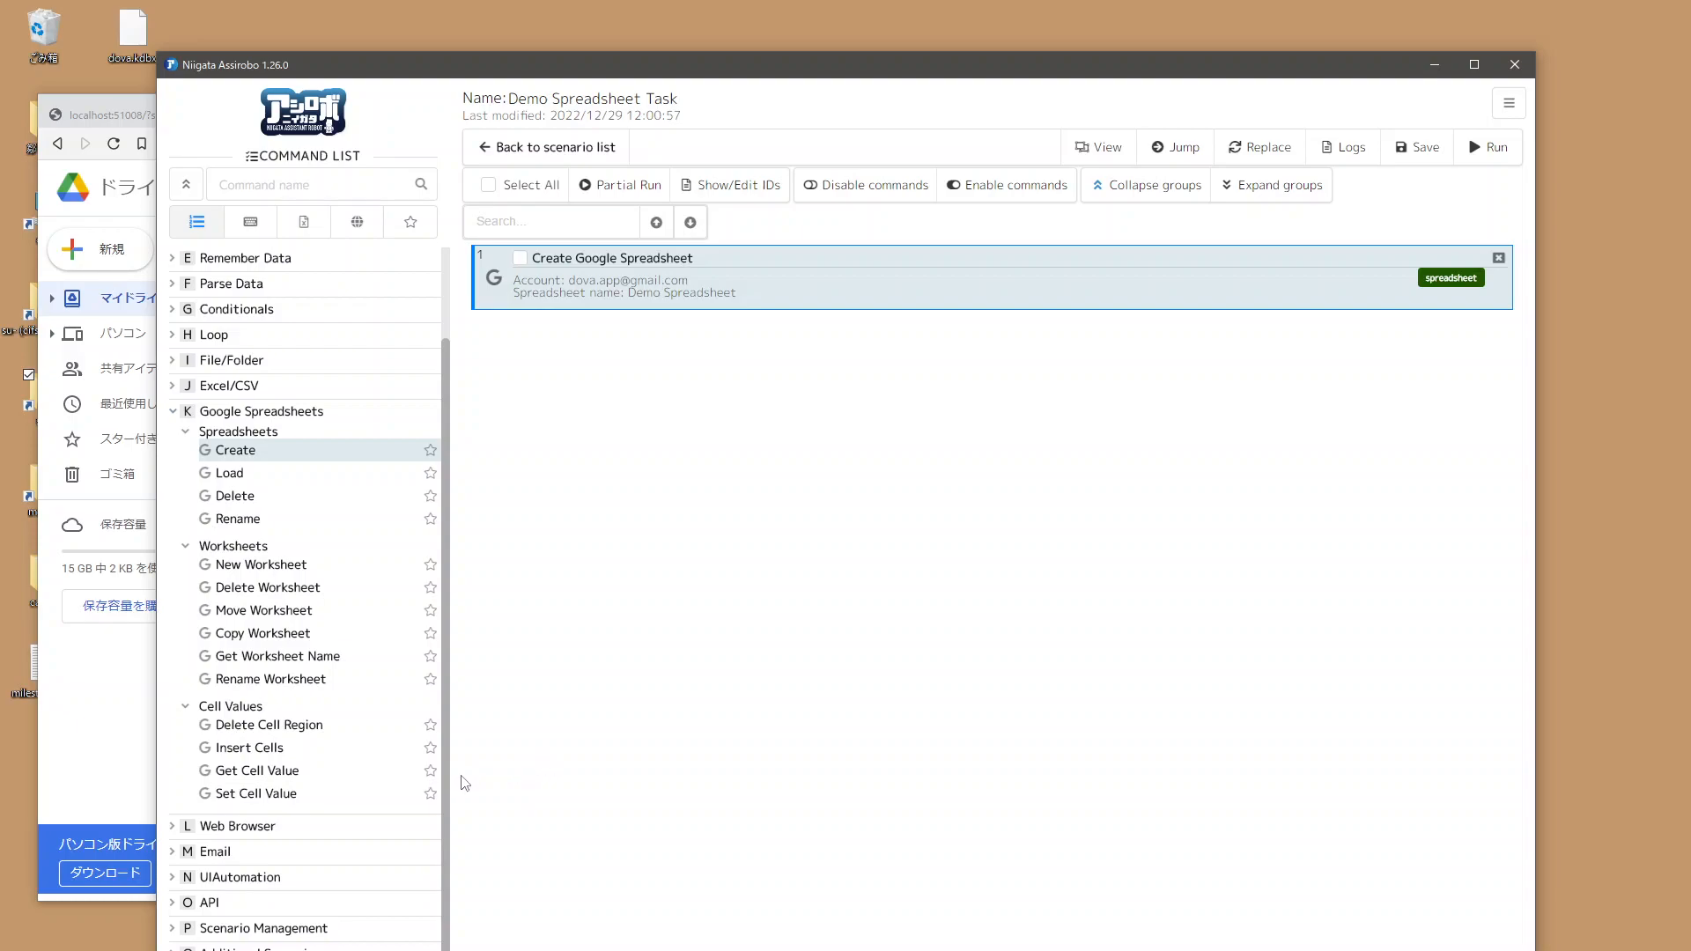
pyautogui.doubleClick(250, 795)
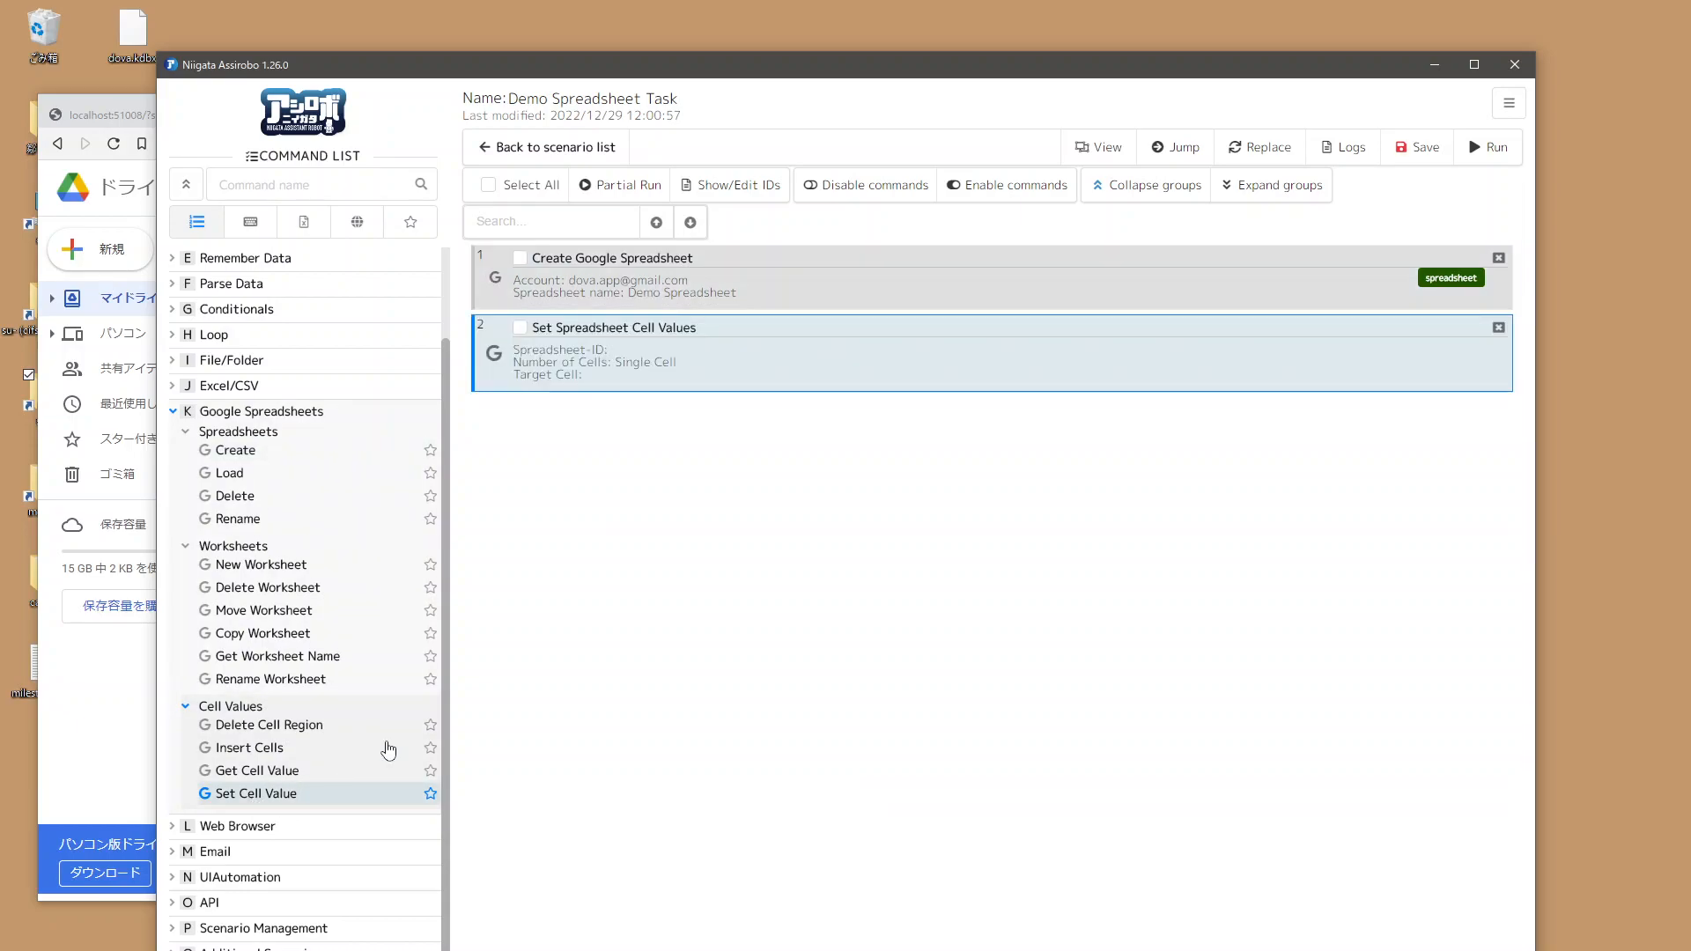
pyautogui.click(1498, 257)
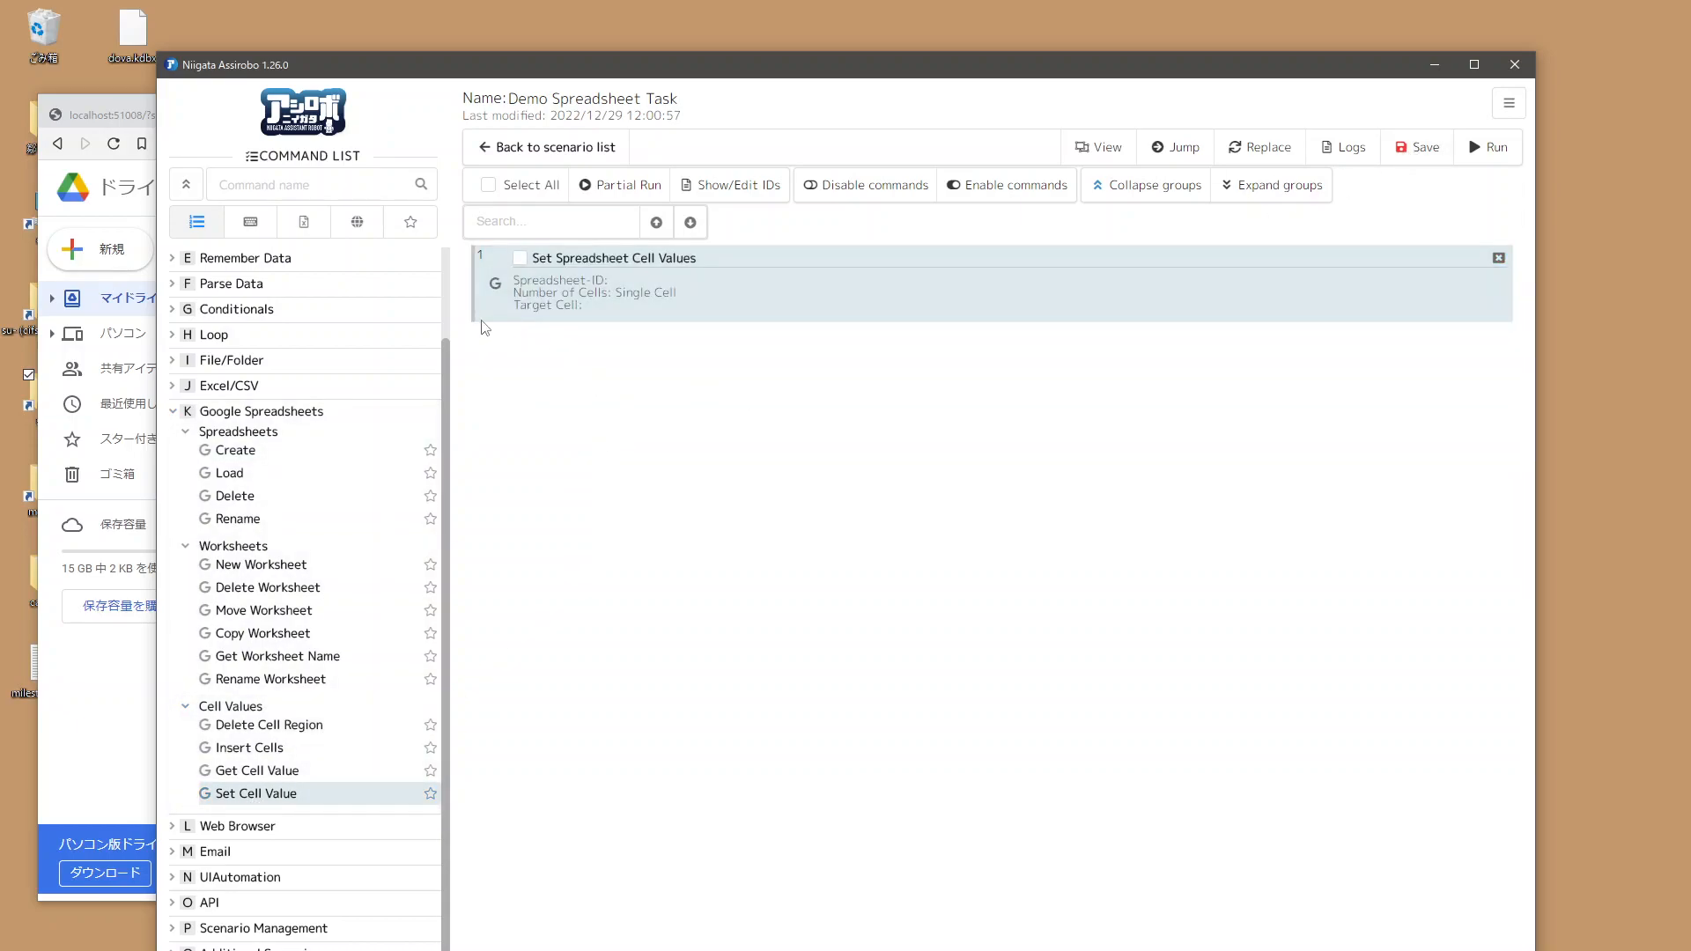
# Step: Add a Load Google Spreadsheet command and move it above the Set Spreadsheet Cell Values command
pyautogui.click(493, 294)
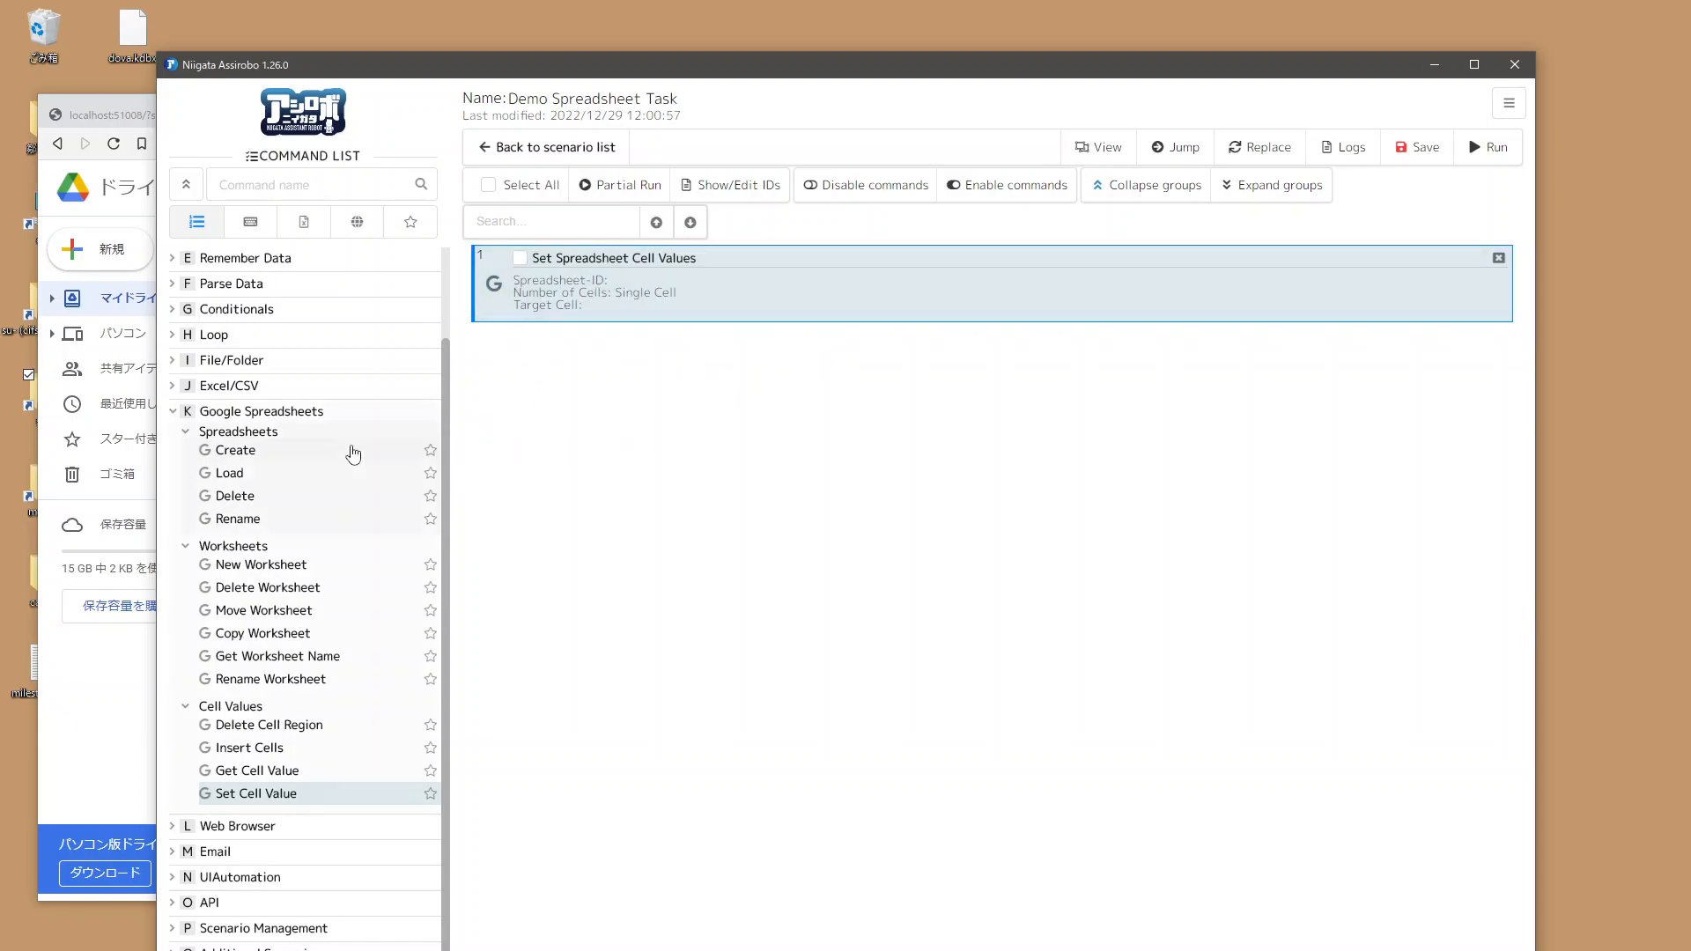
pyautogui.doubleClick(244, 478)
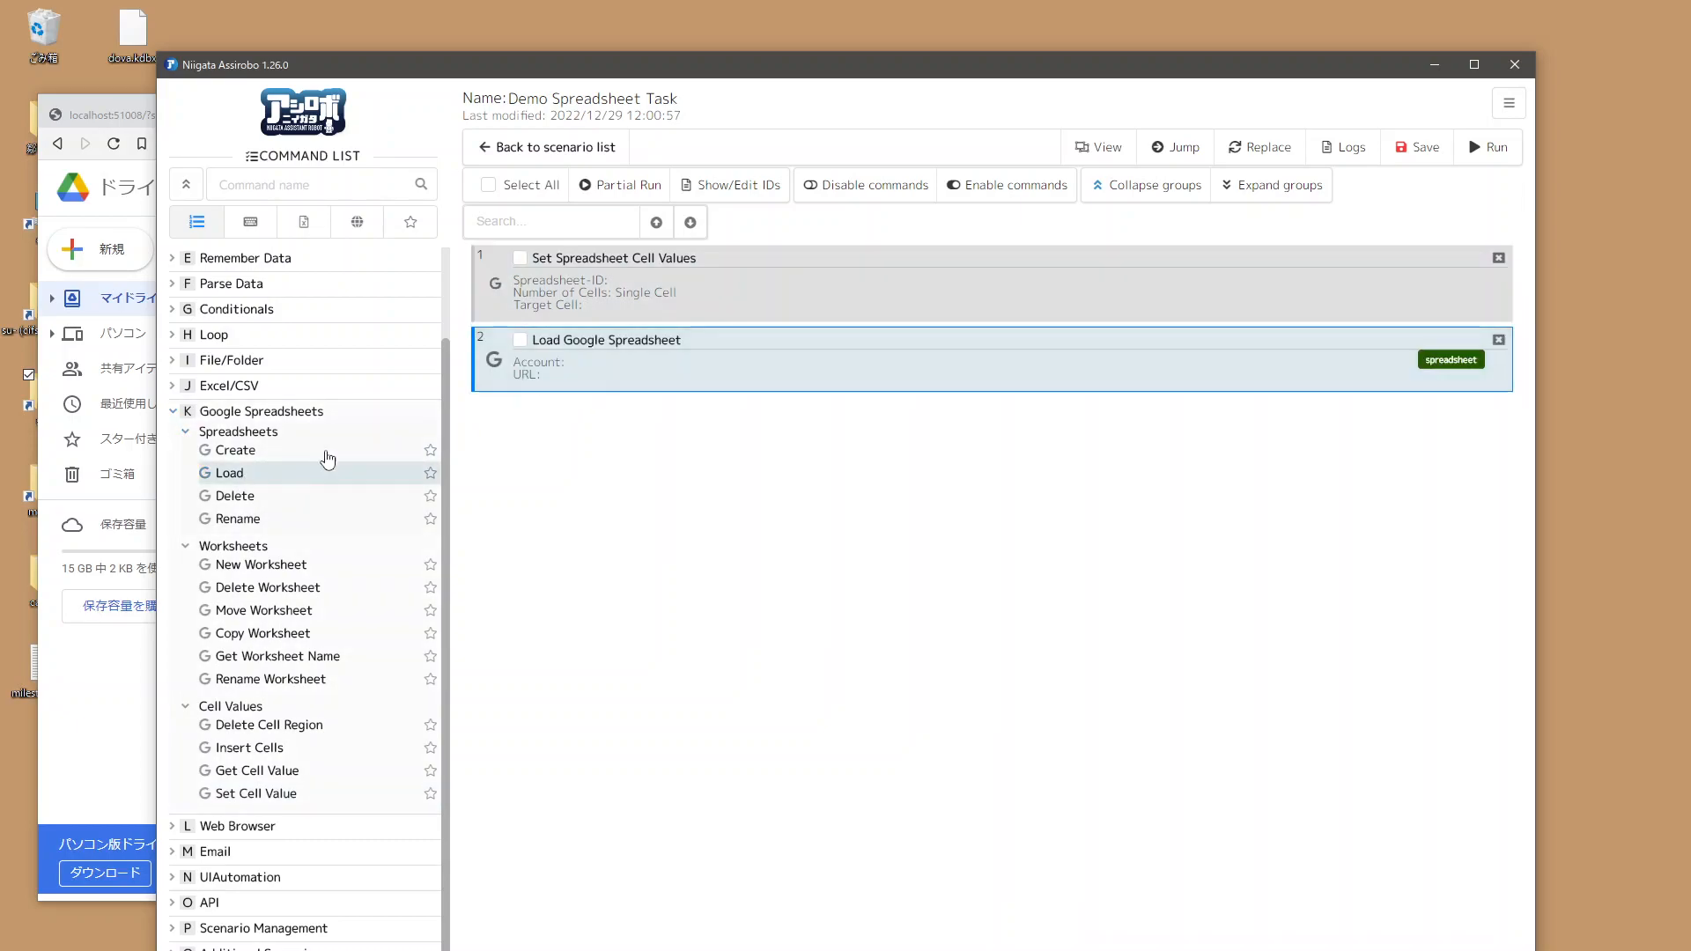
pyautogui.moveTo(648, 372); pyautogui.dragTo(731, 286)
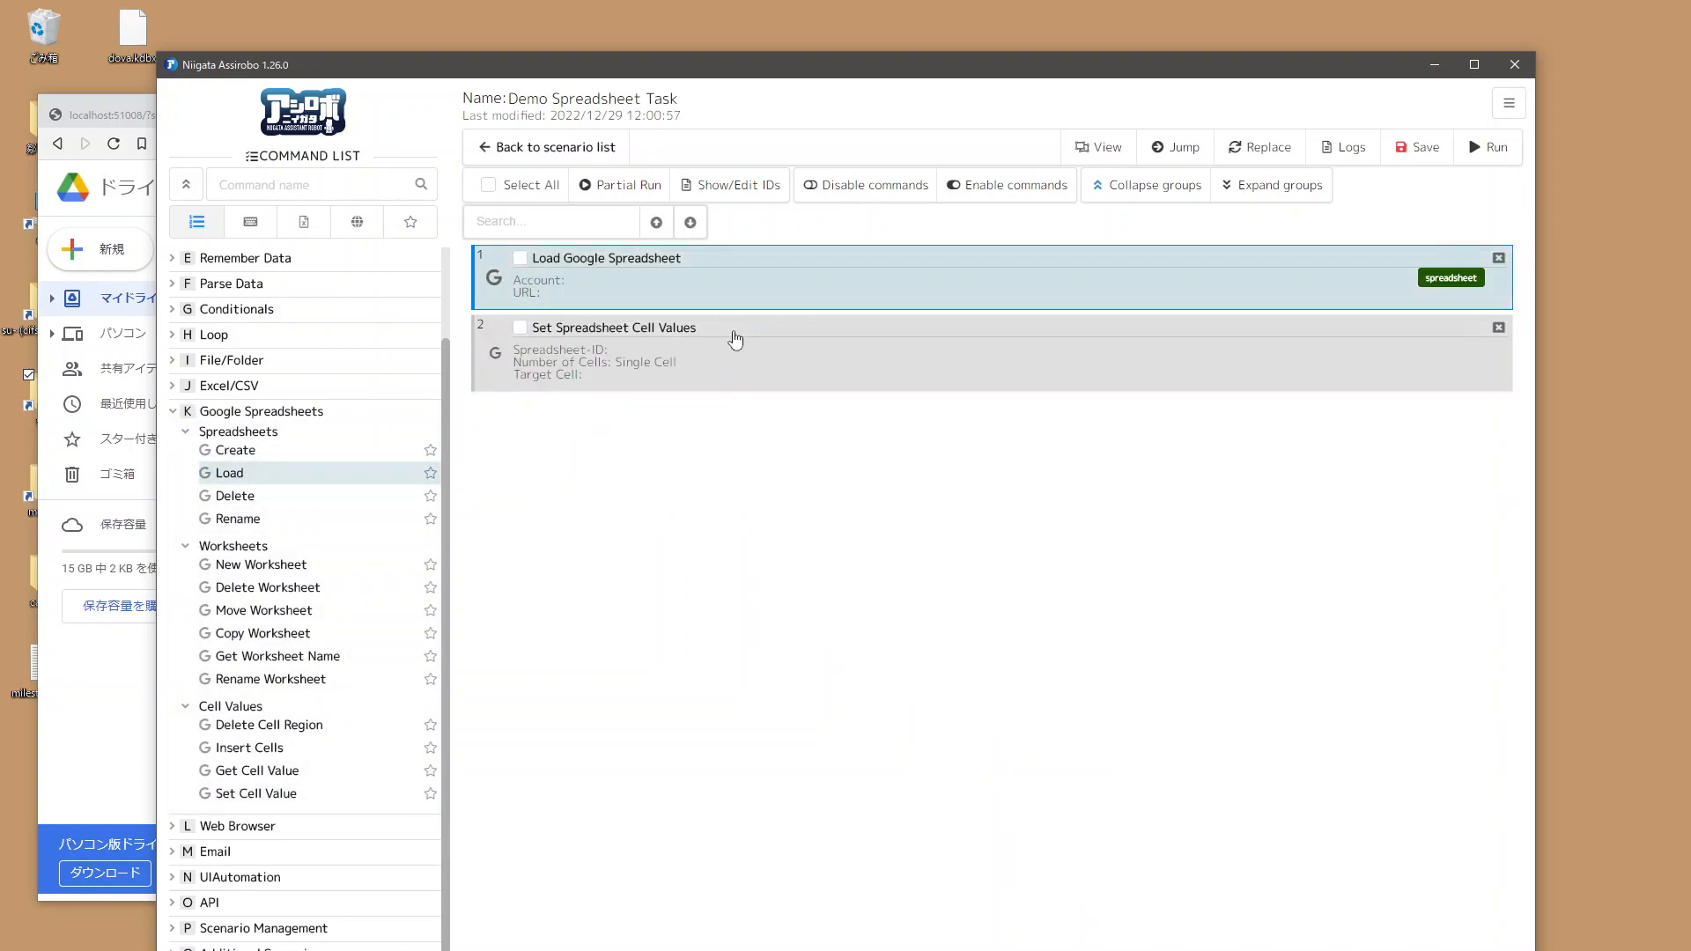
# Step: Open the Load Google Spreadsheet command settings and enter the registered Google account e-mail
pyautogui.doubleClick(732, 282)
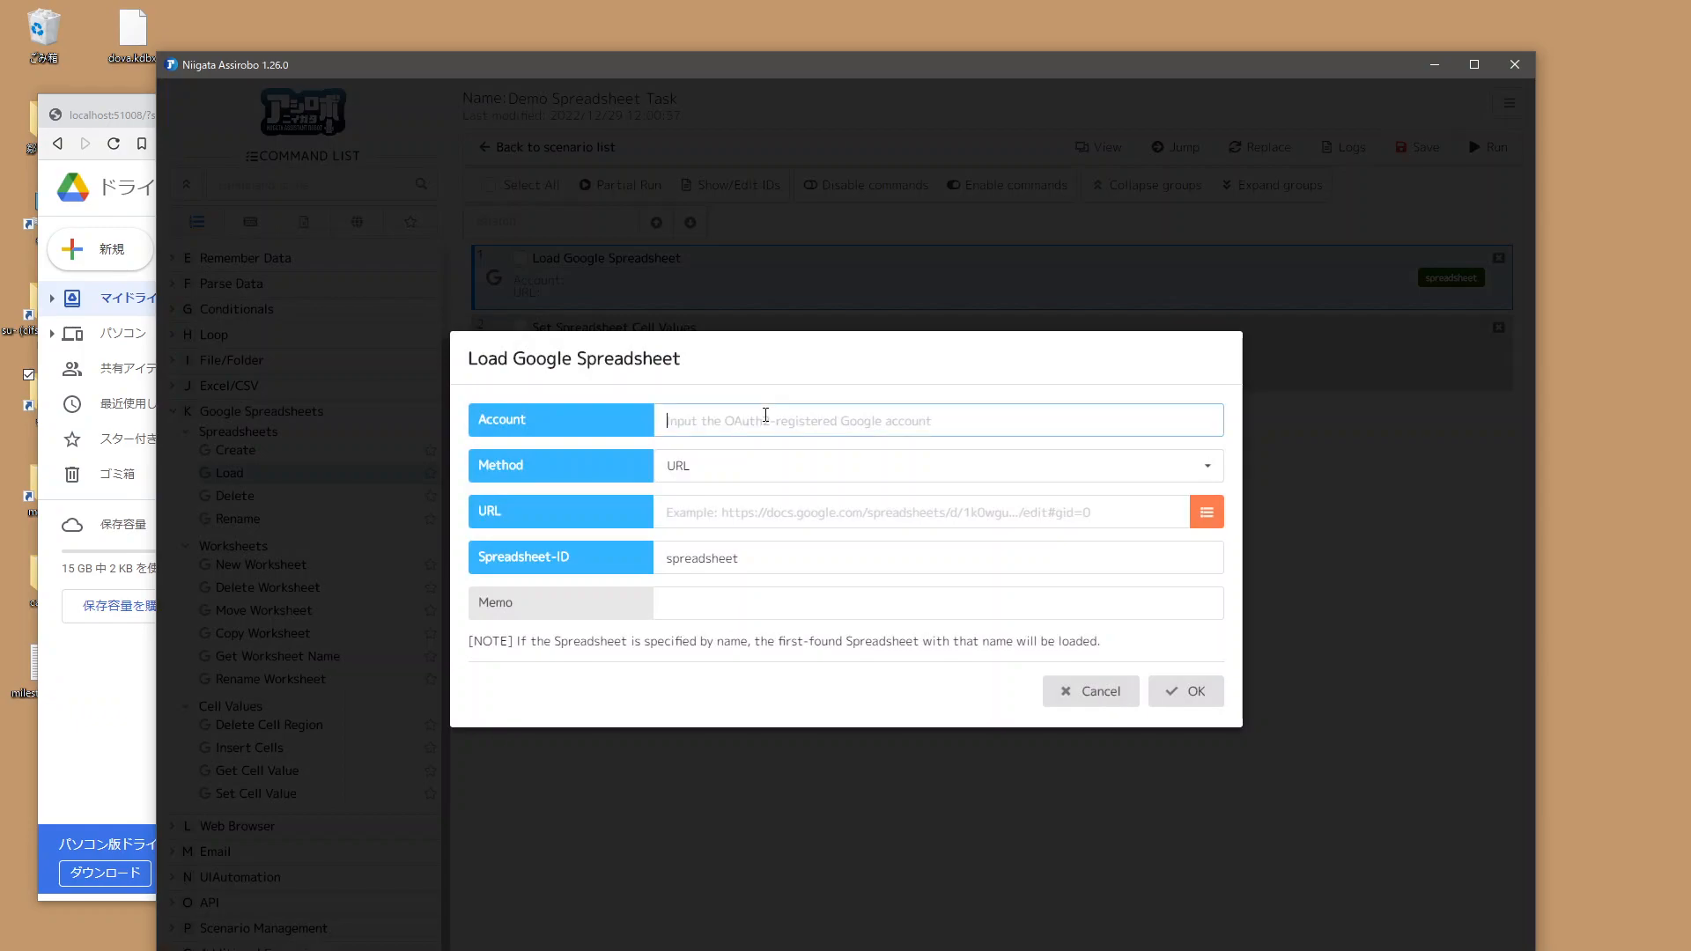
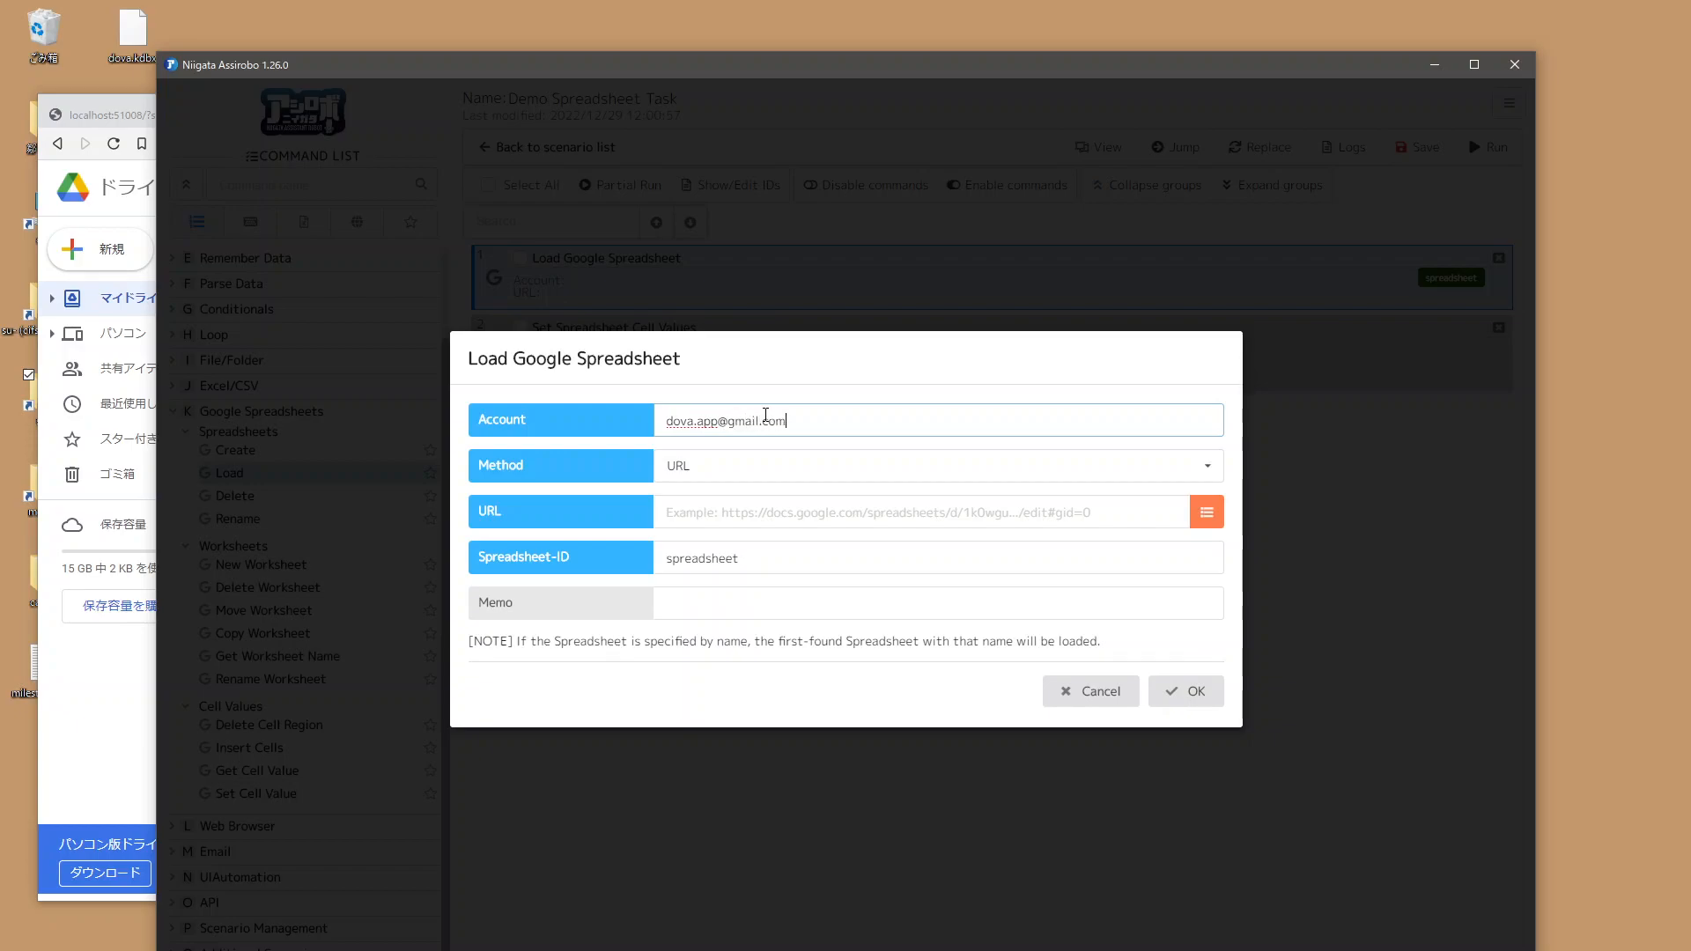
pyautogui.click(631, 442)
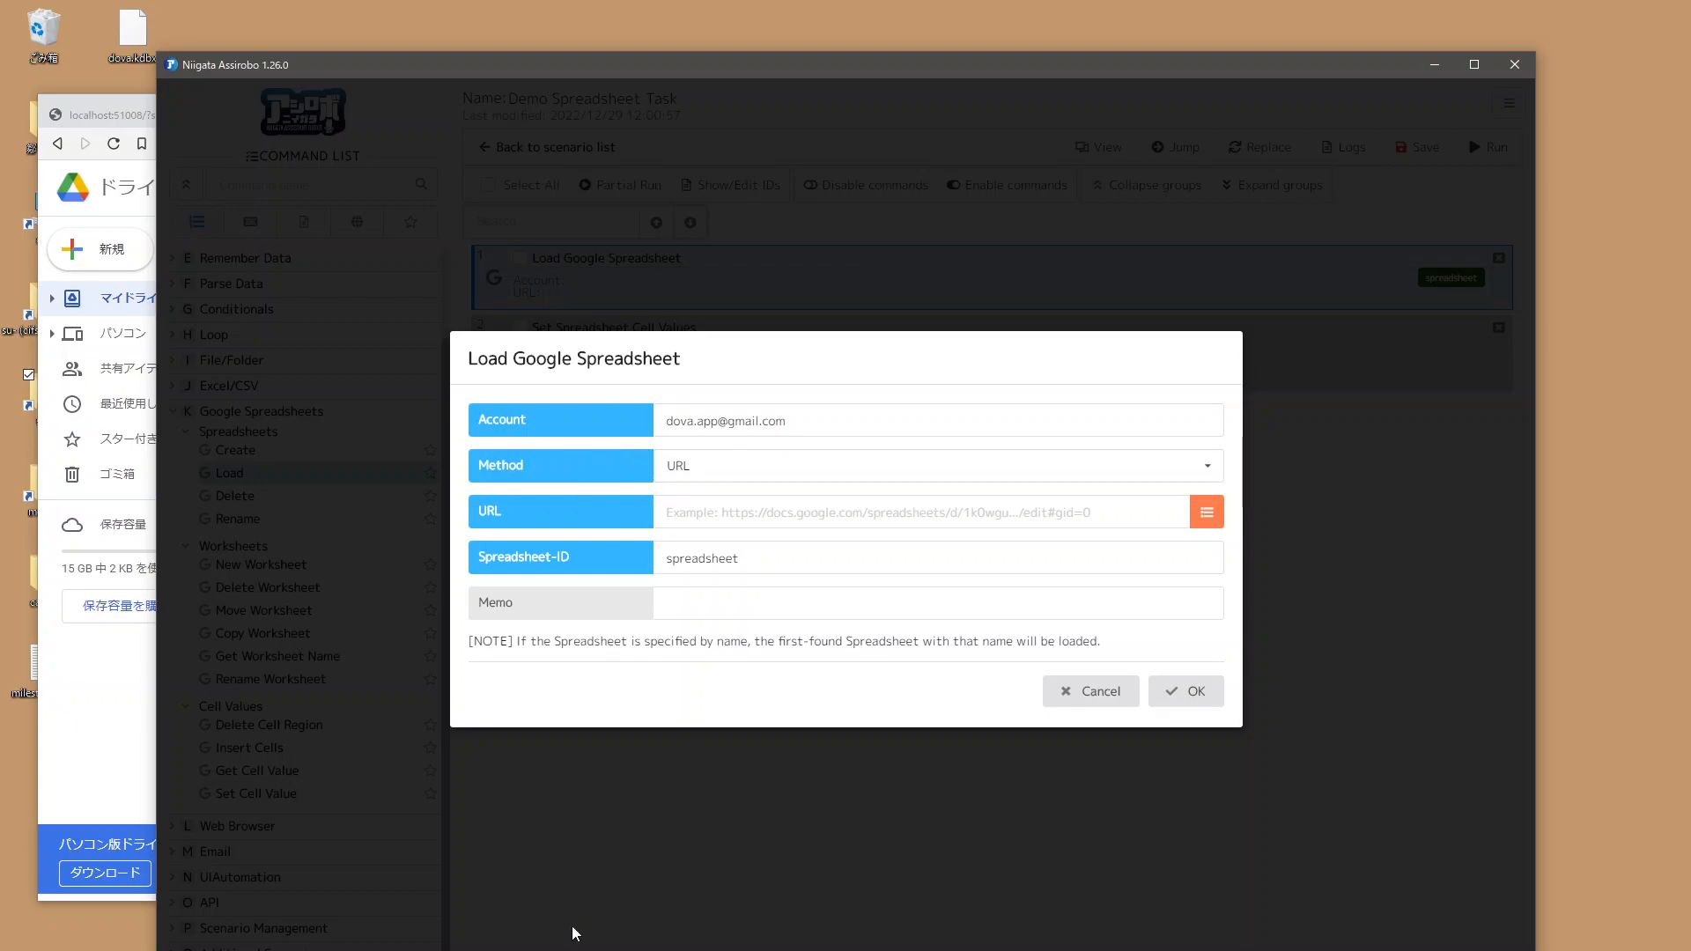
# Step: Open Demo Spreadsheet from Google Drive and select its web address
pyautogui.hotkey('alt', 'Tab')
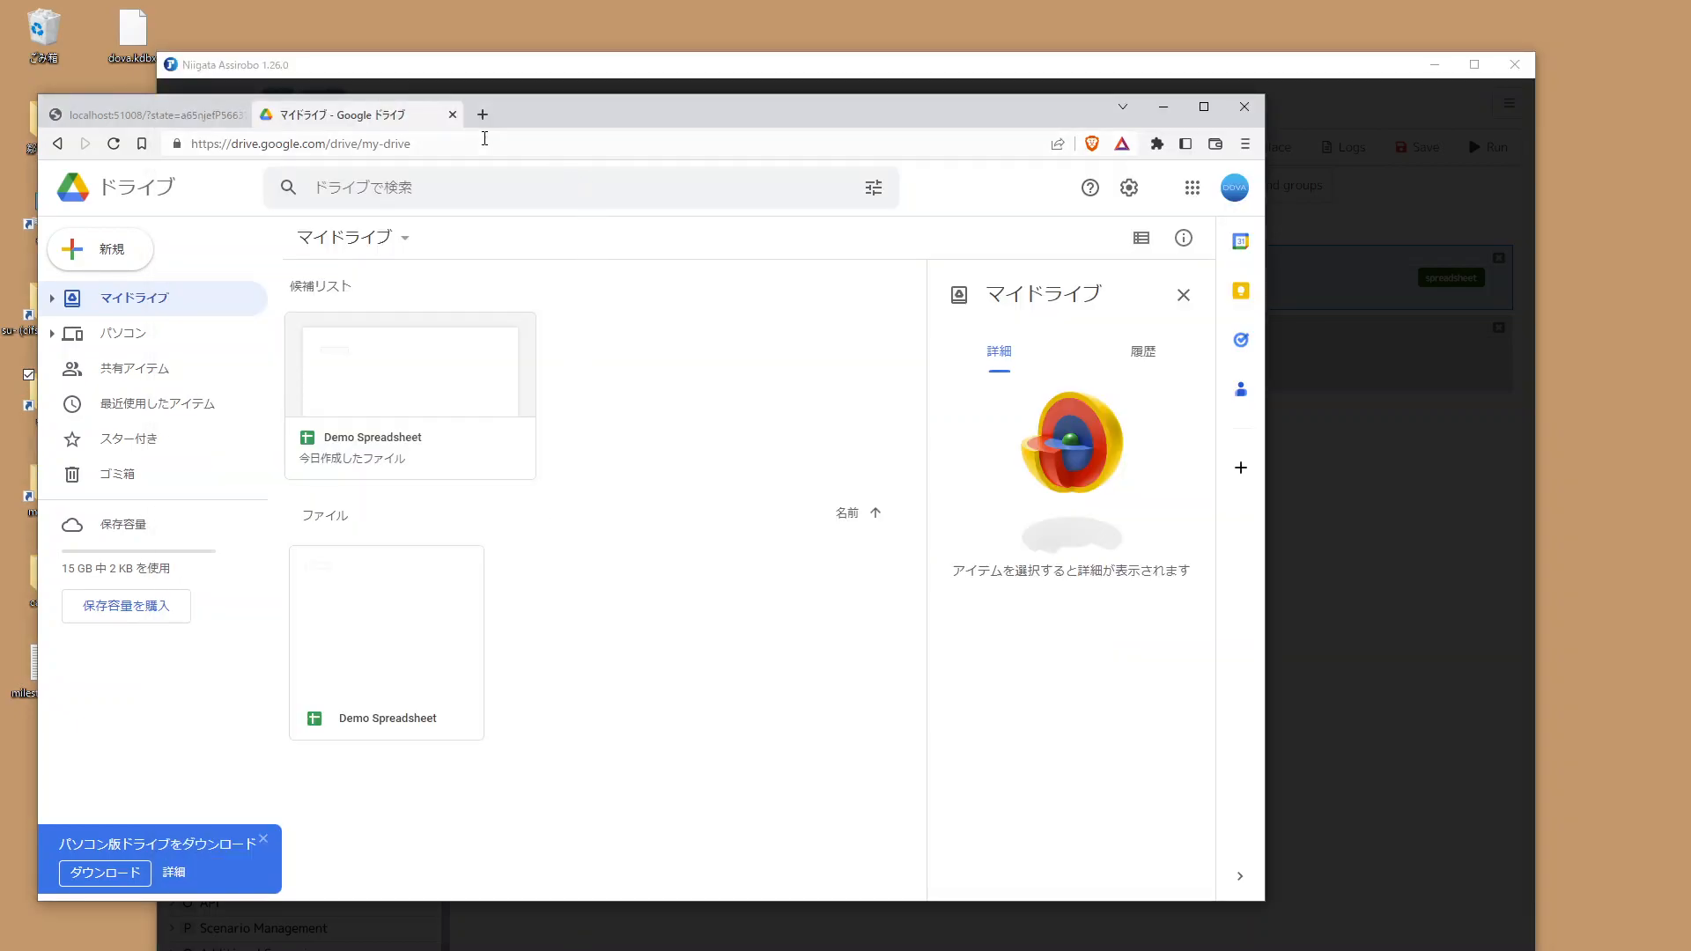
pyautogui.click(485, 138)
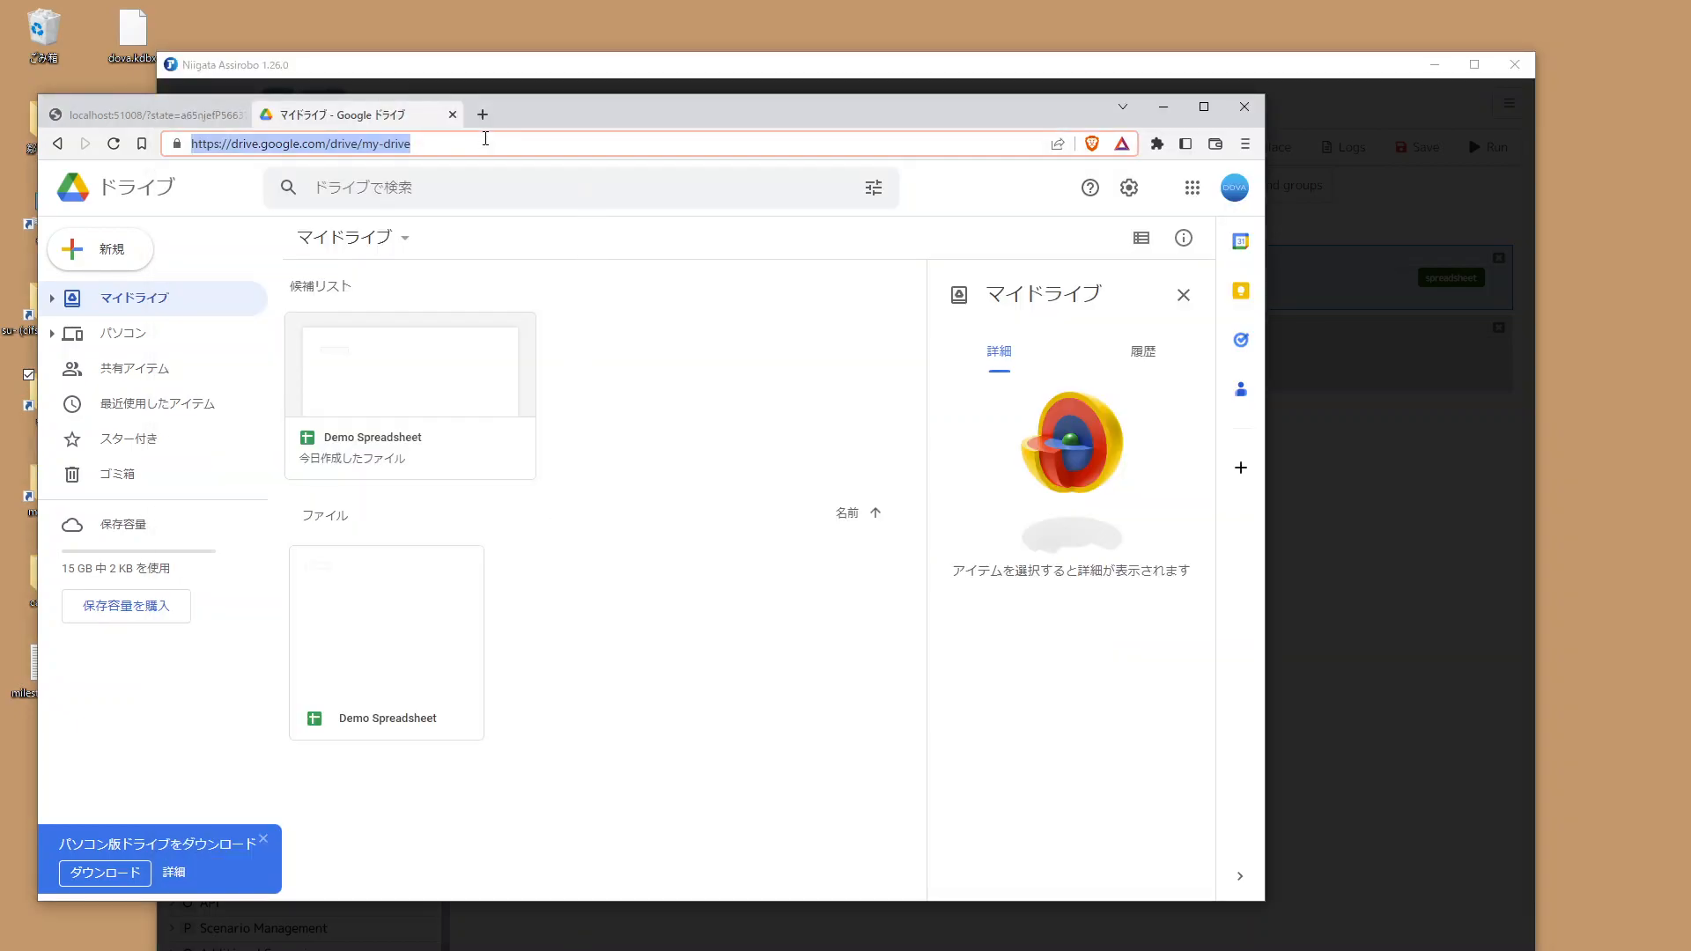
pyautogui.doubleClick(411, 368)
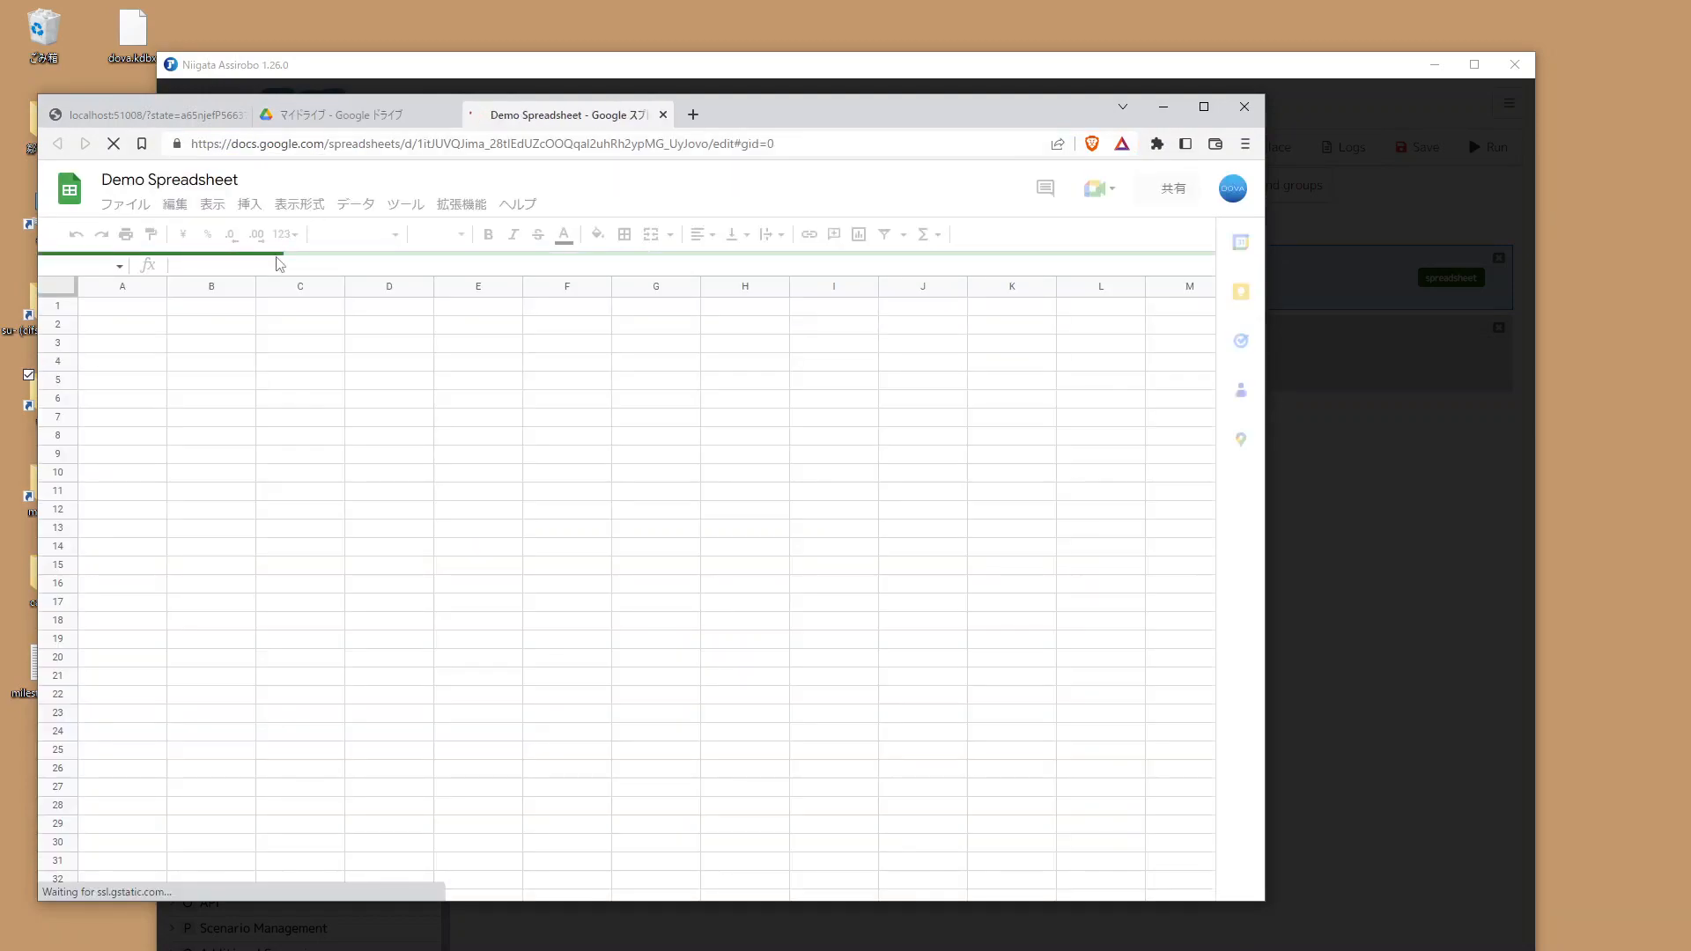
pyautogui.click(393, 145)
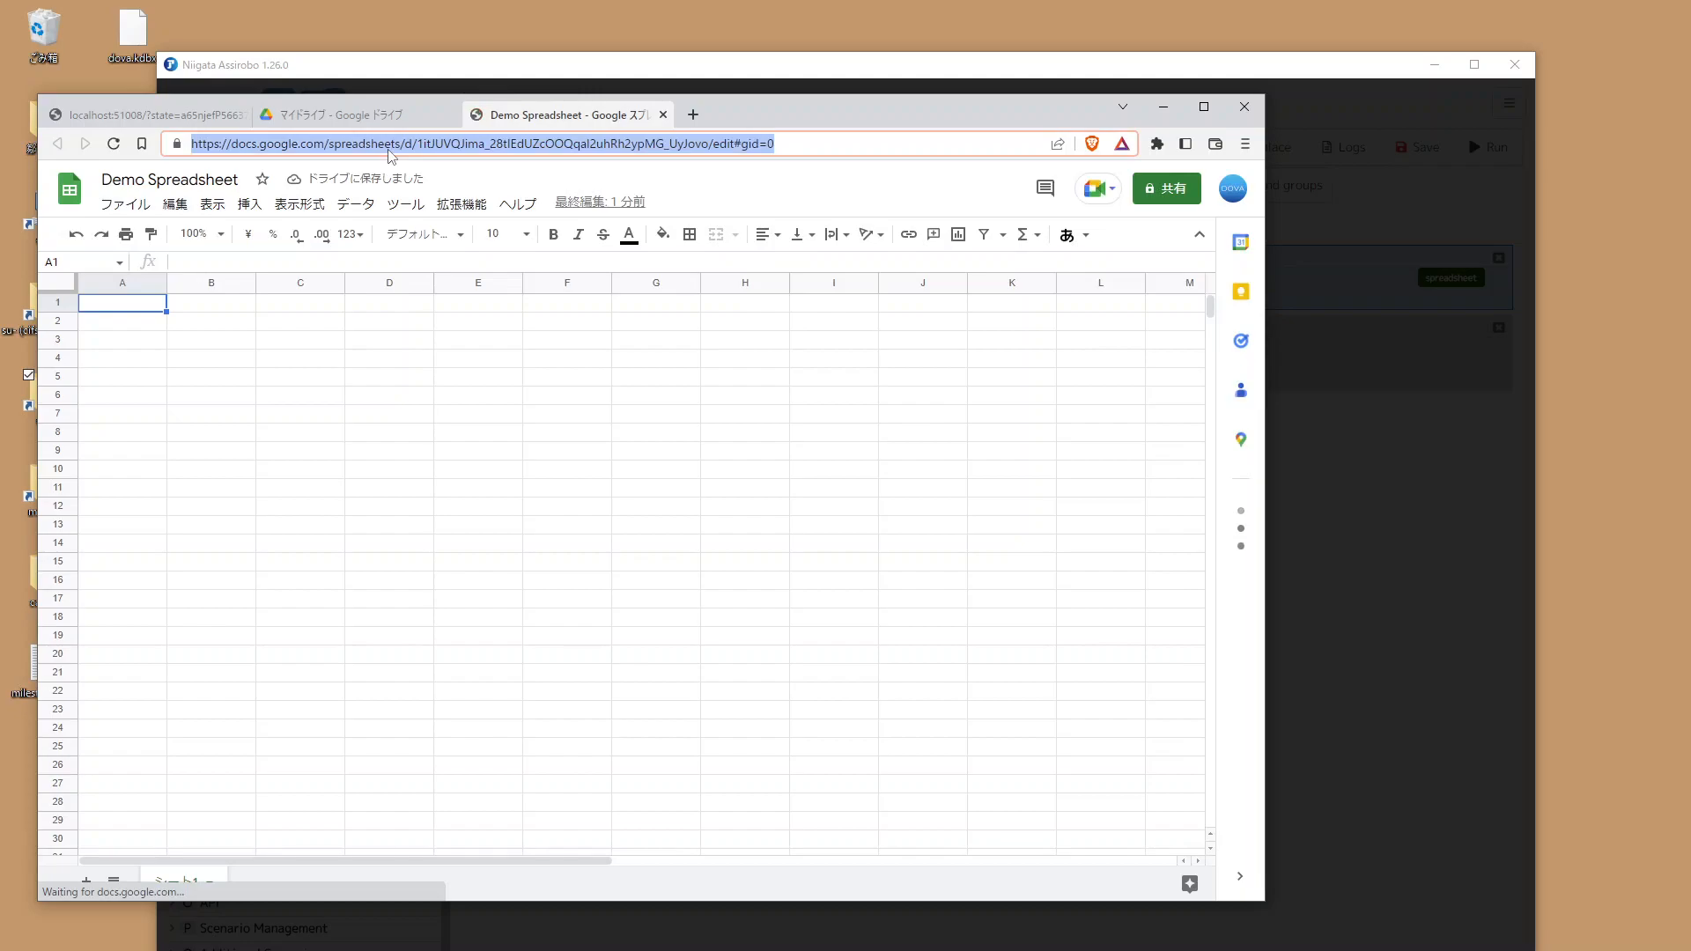
# Step: Paste the spreadsheet's URL into the Load command's URL field and confirm the command
pyautogui.click(576, 67)
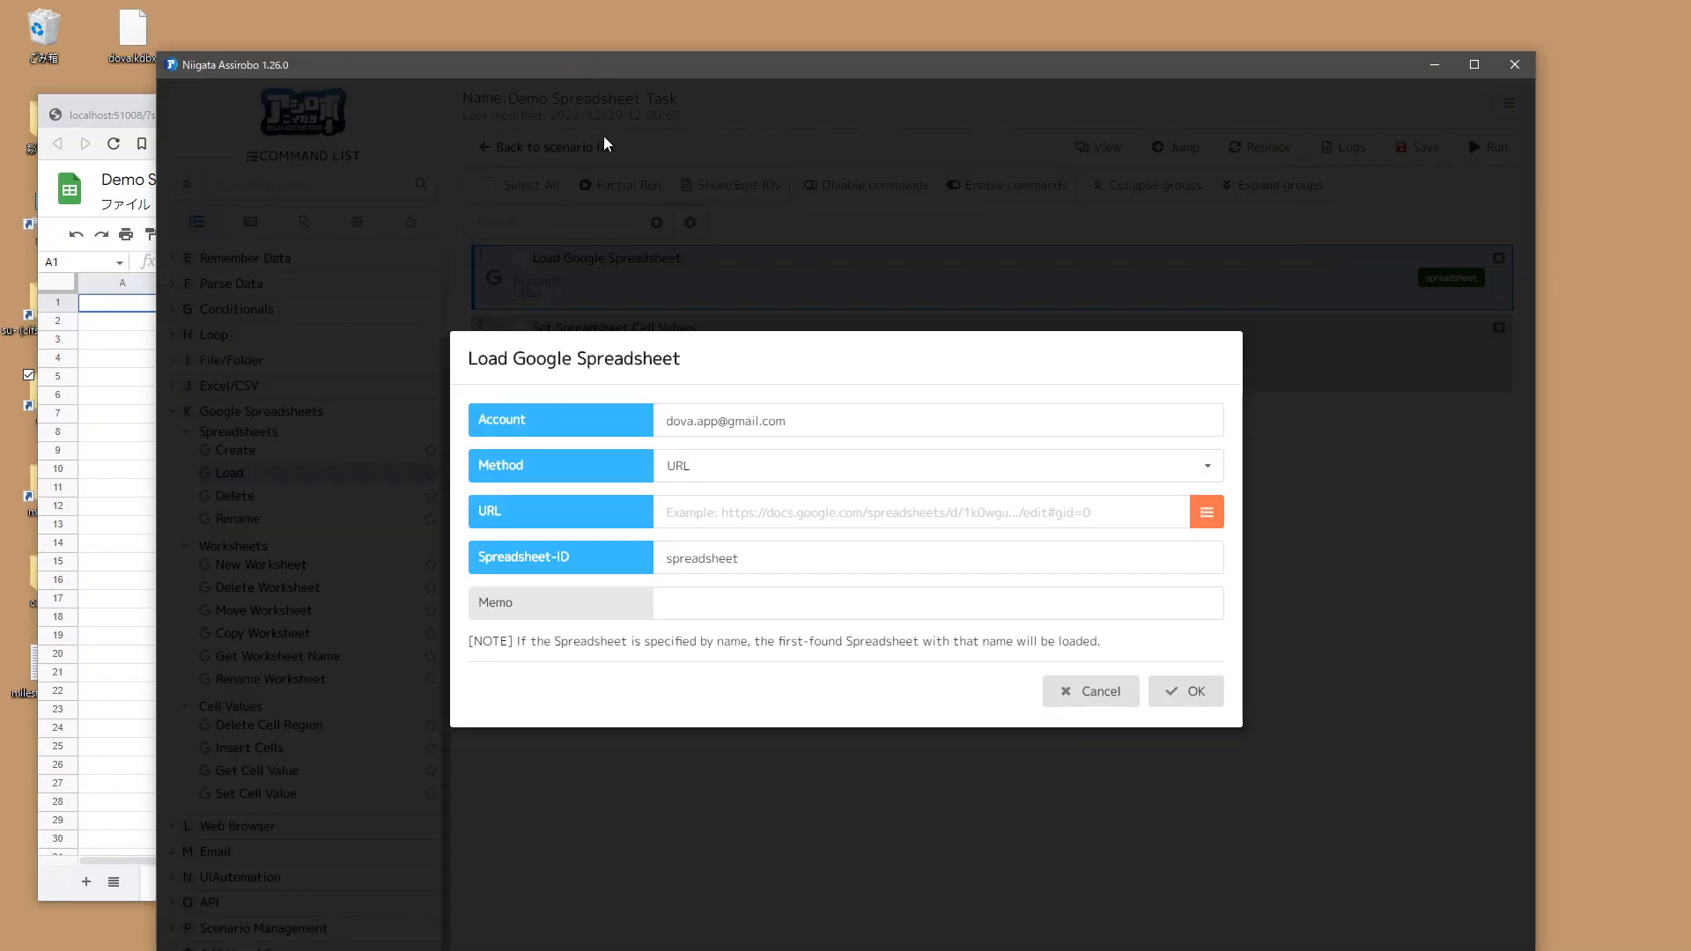
pyautogui.click(738, 512)
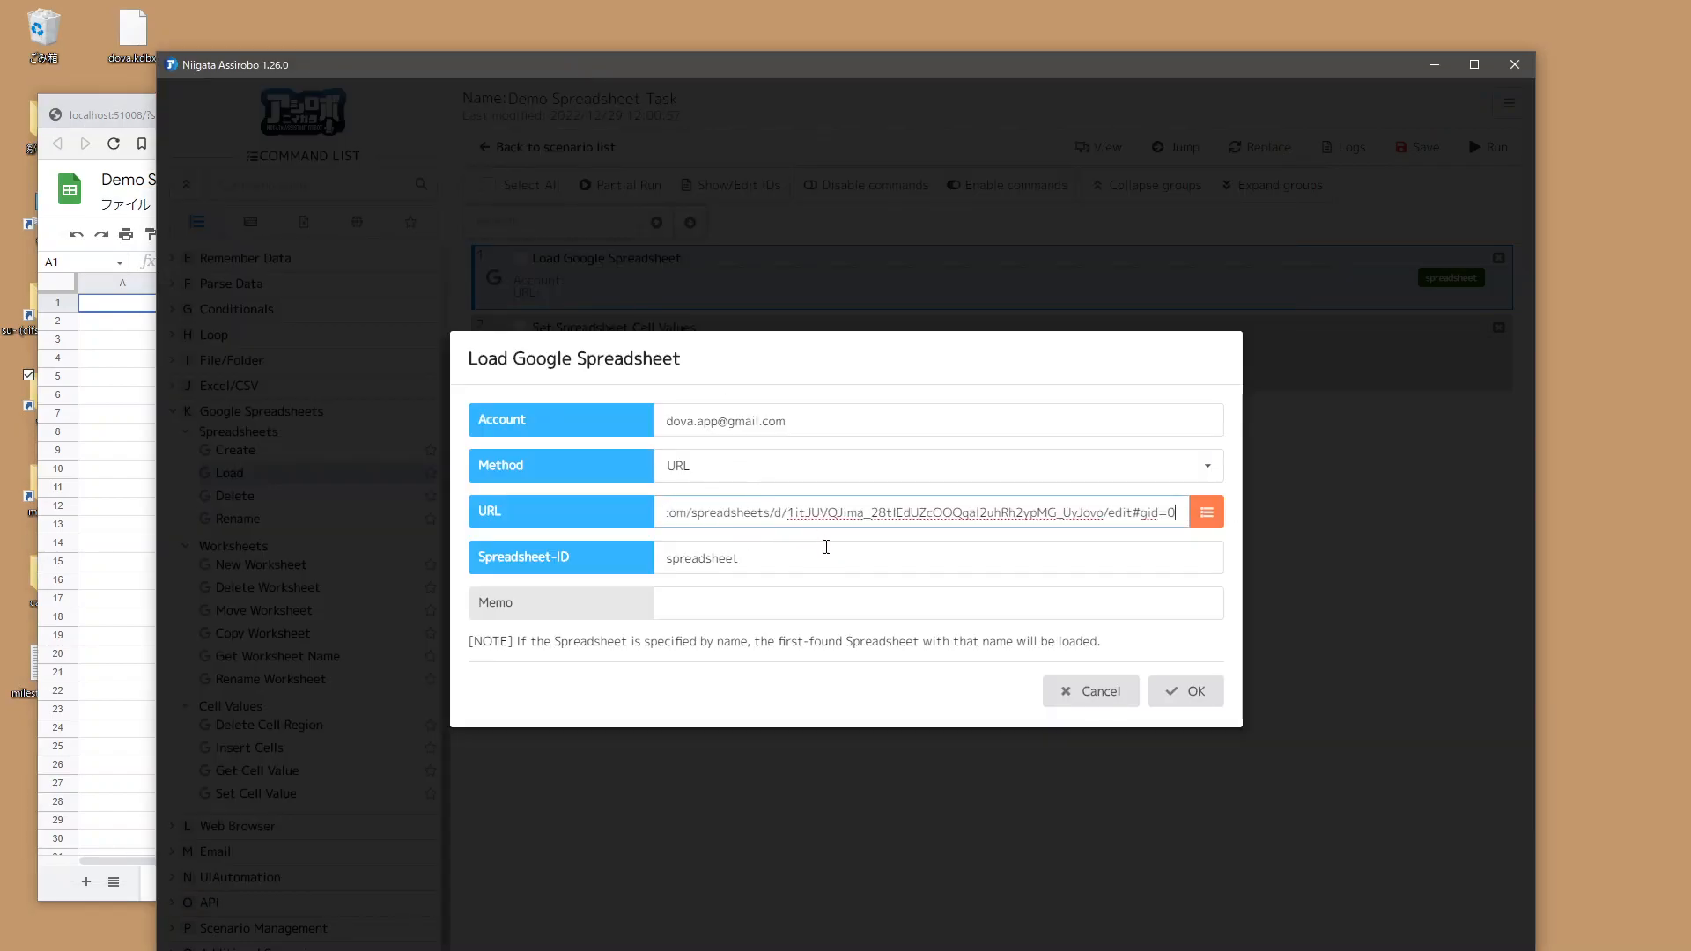
pyautogui.click(619, 546)
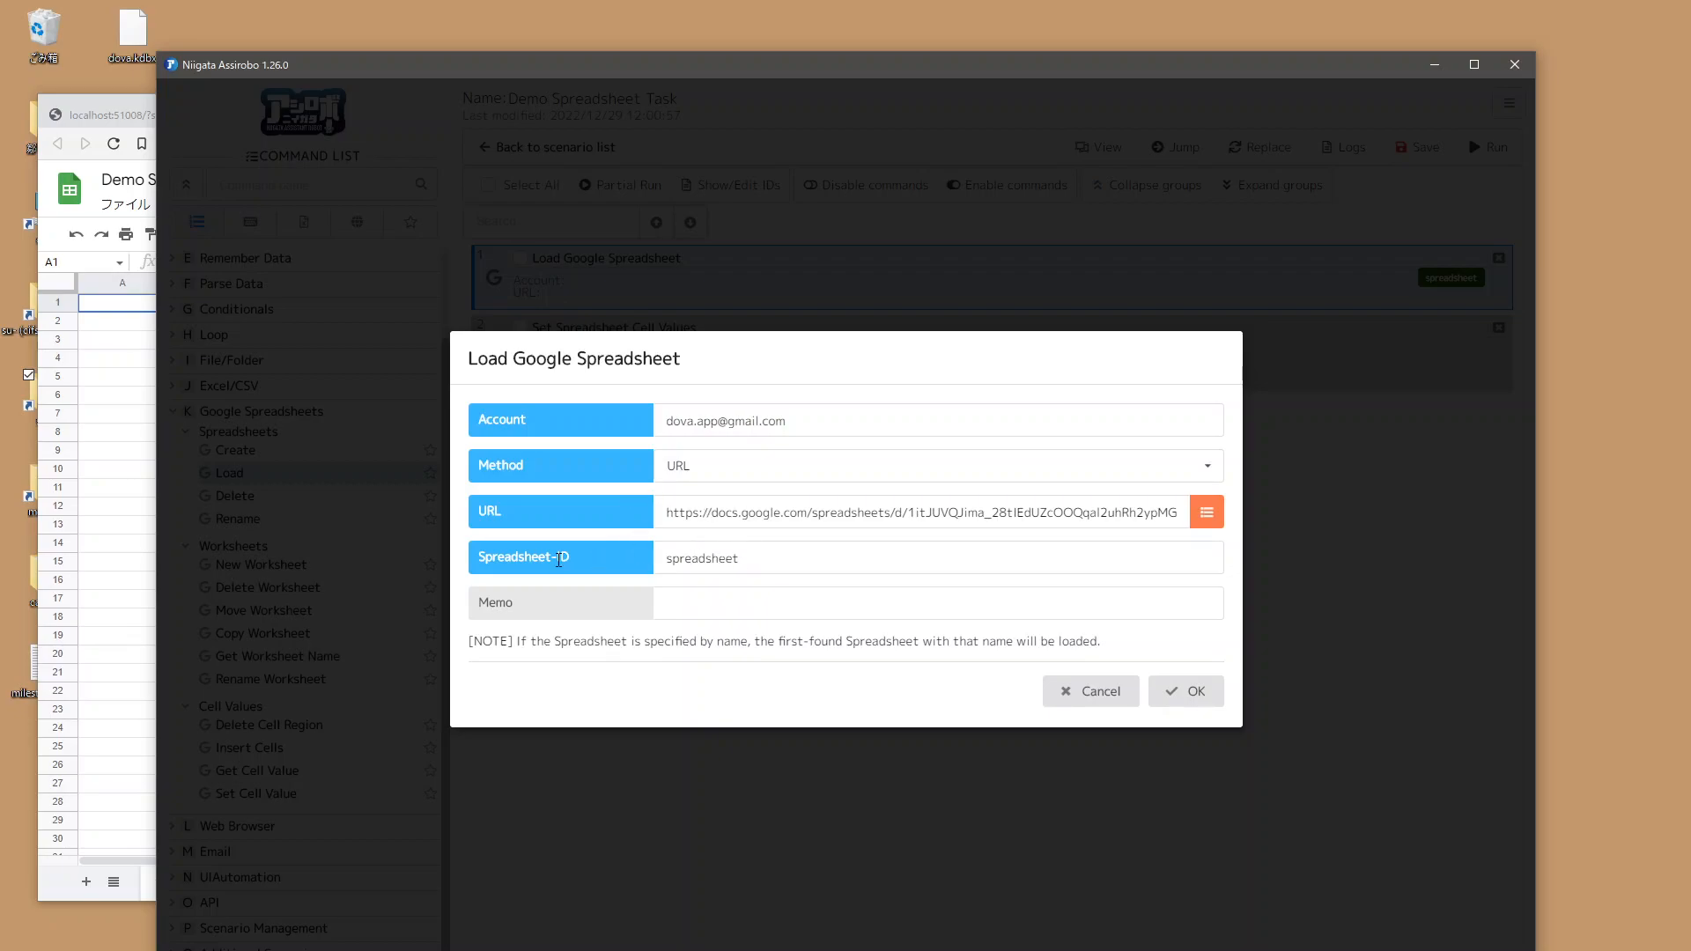
pyautogui.moveTo(750, 563); pyautogui.dragTo(641, 557)
pyautogui.click(643, 560)
pyautogui.click(1180, 692)
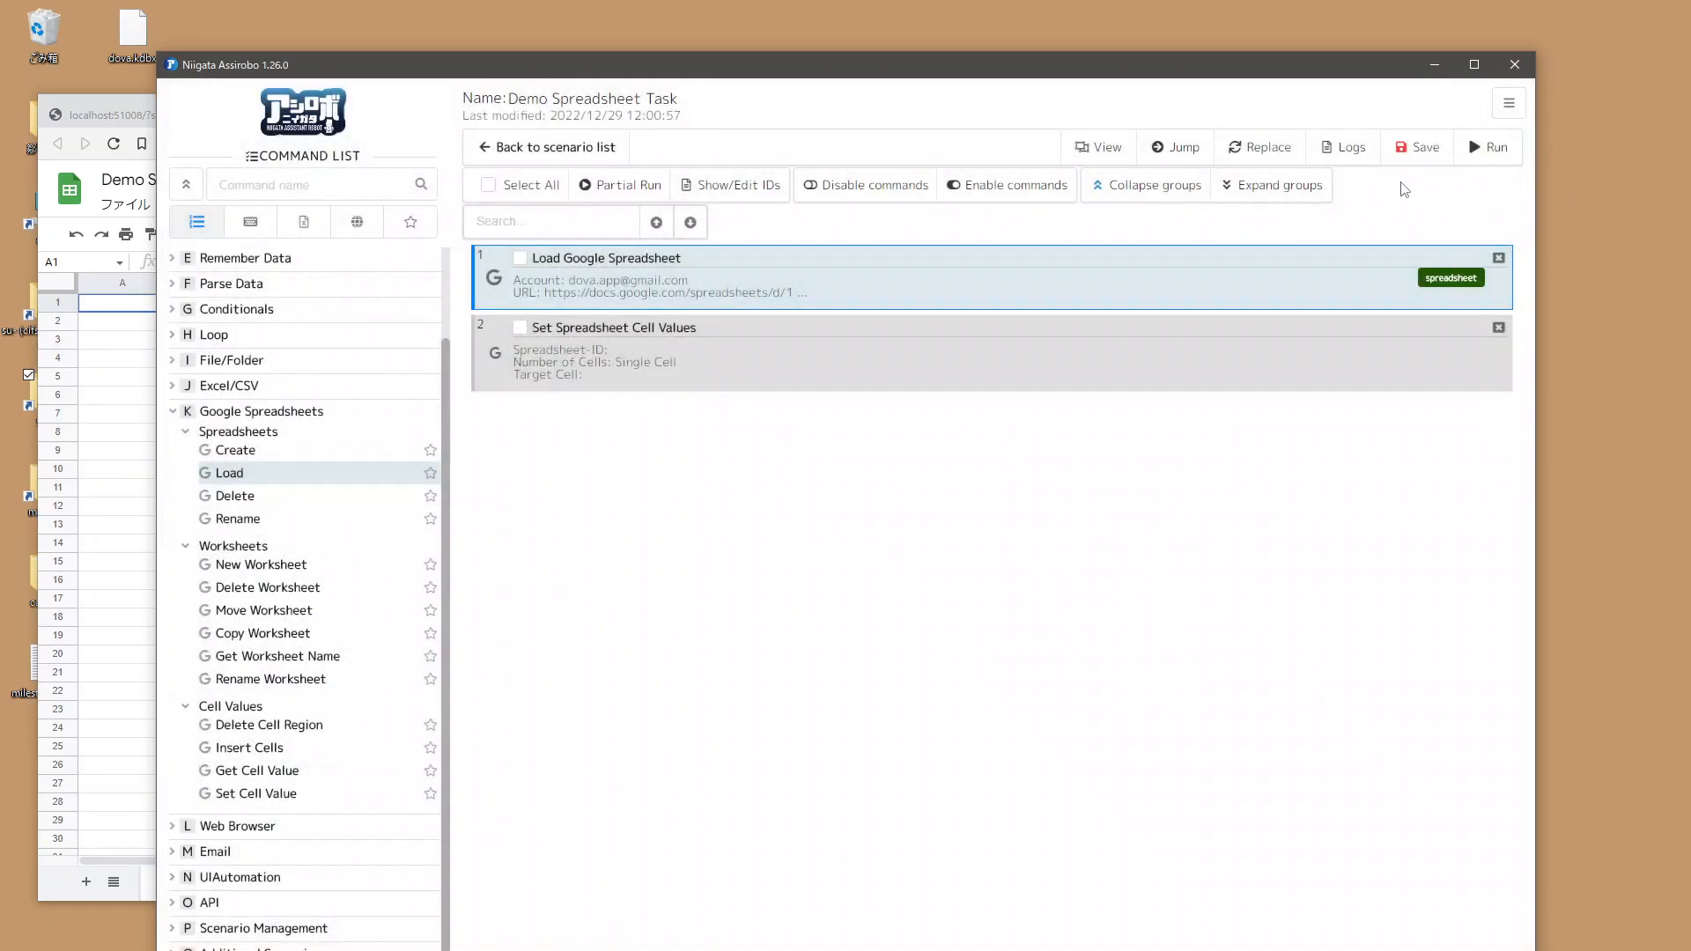
# Step: Open the Set Spreadsheet Cell Values settings and choose spreadsheet as the Spreadsheet-ID
pyautogui.doubleClick(772, 348)
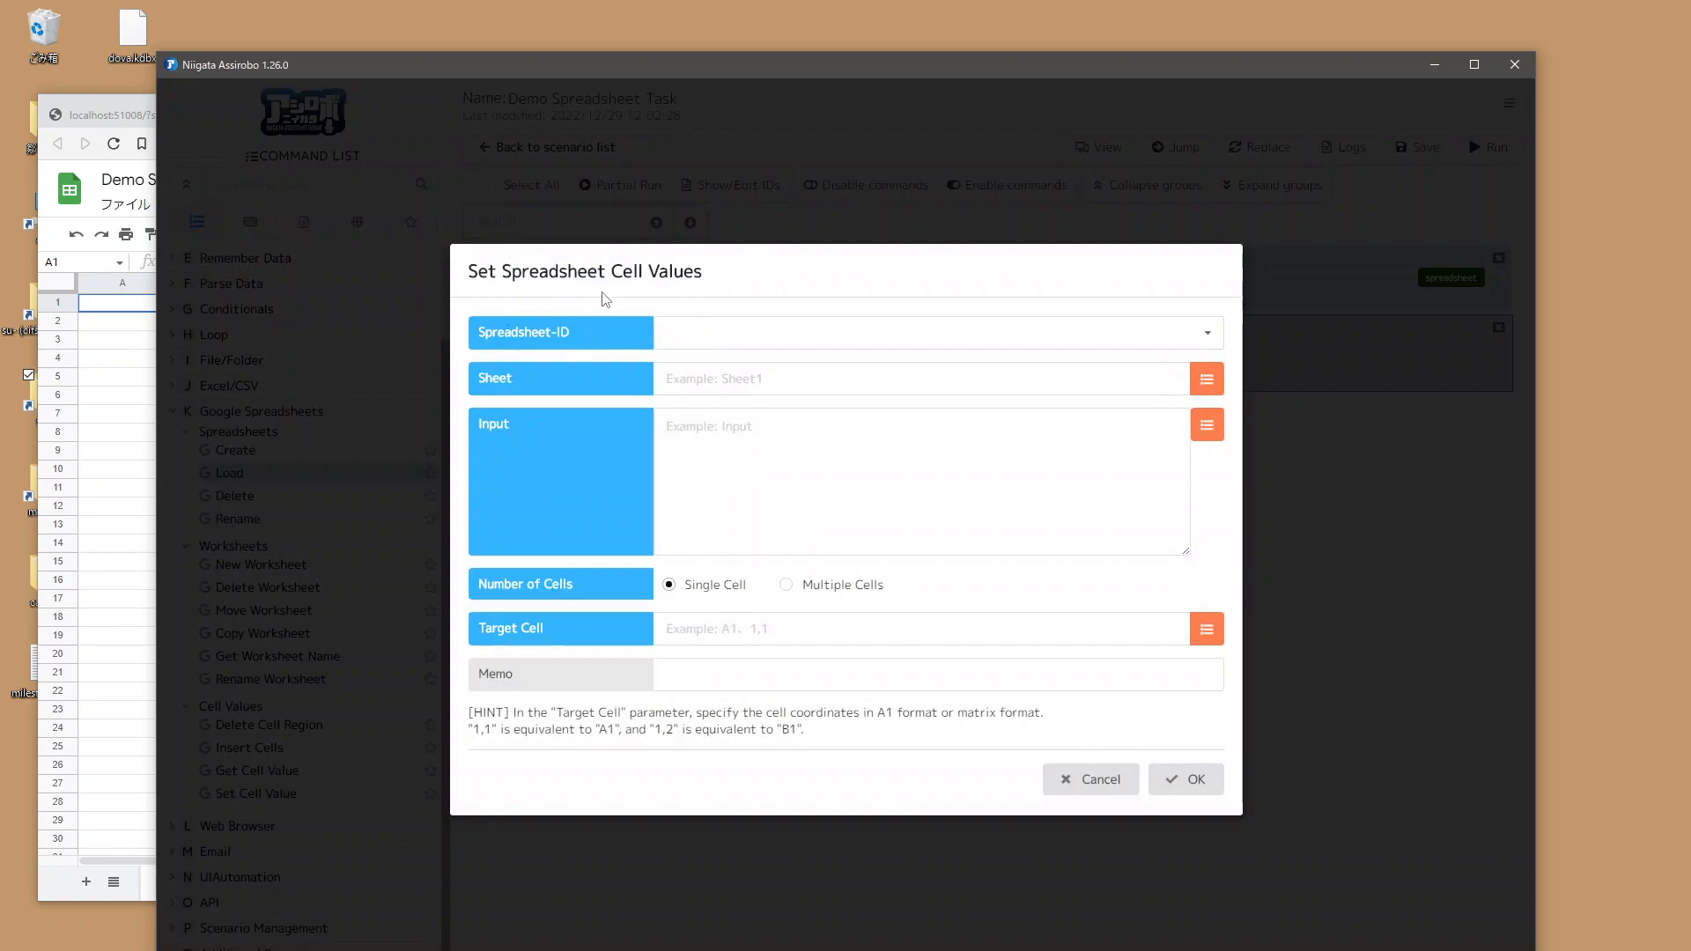
pyautogui.click(704, 335)
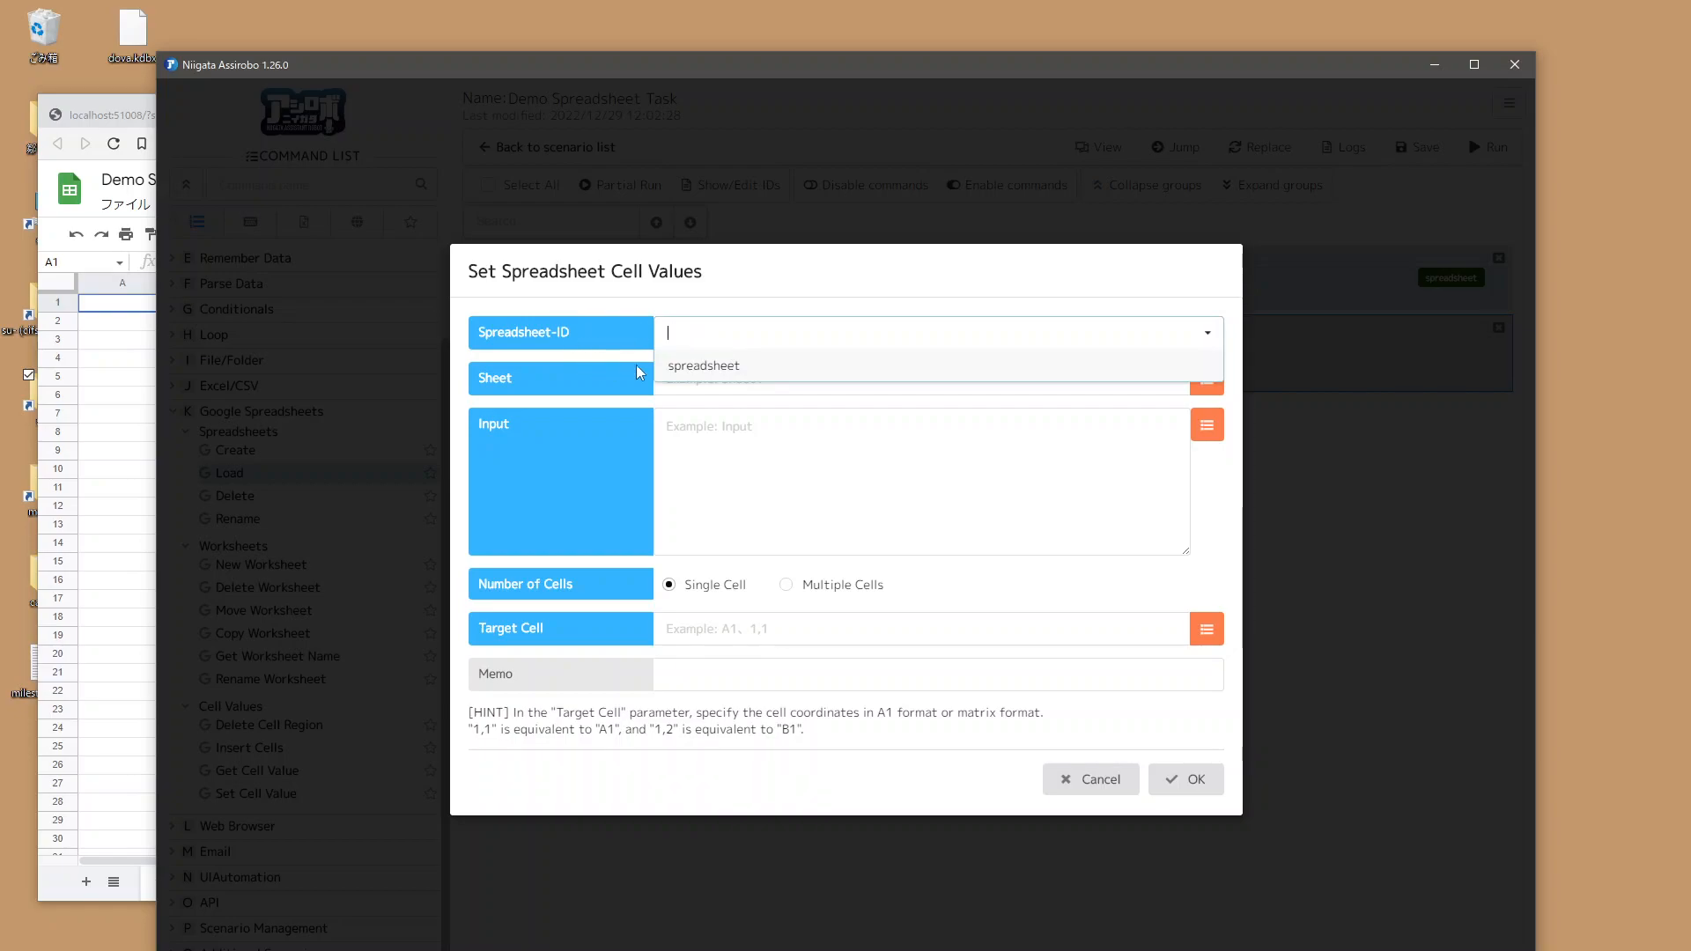
pyautogui.click(692, 366)
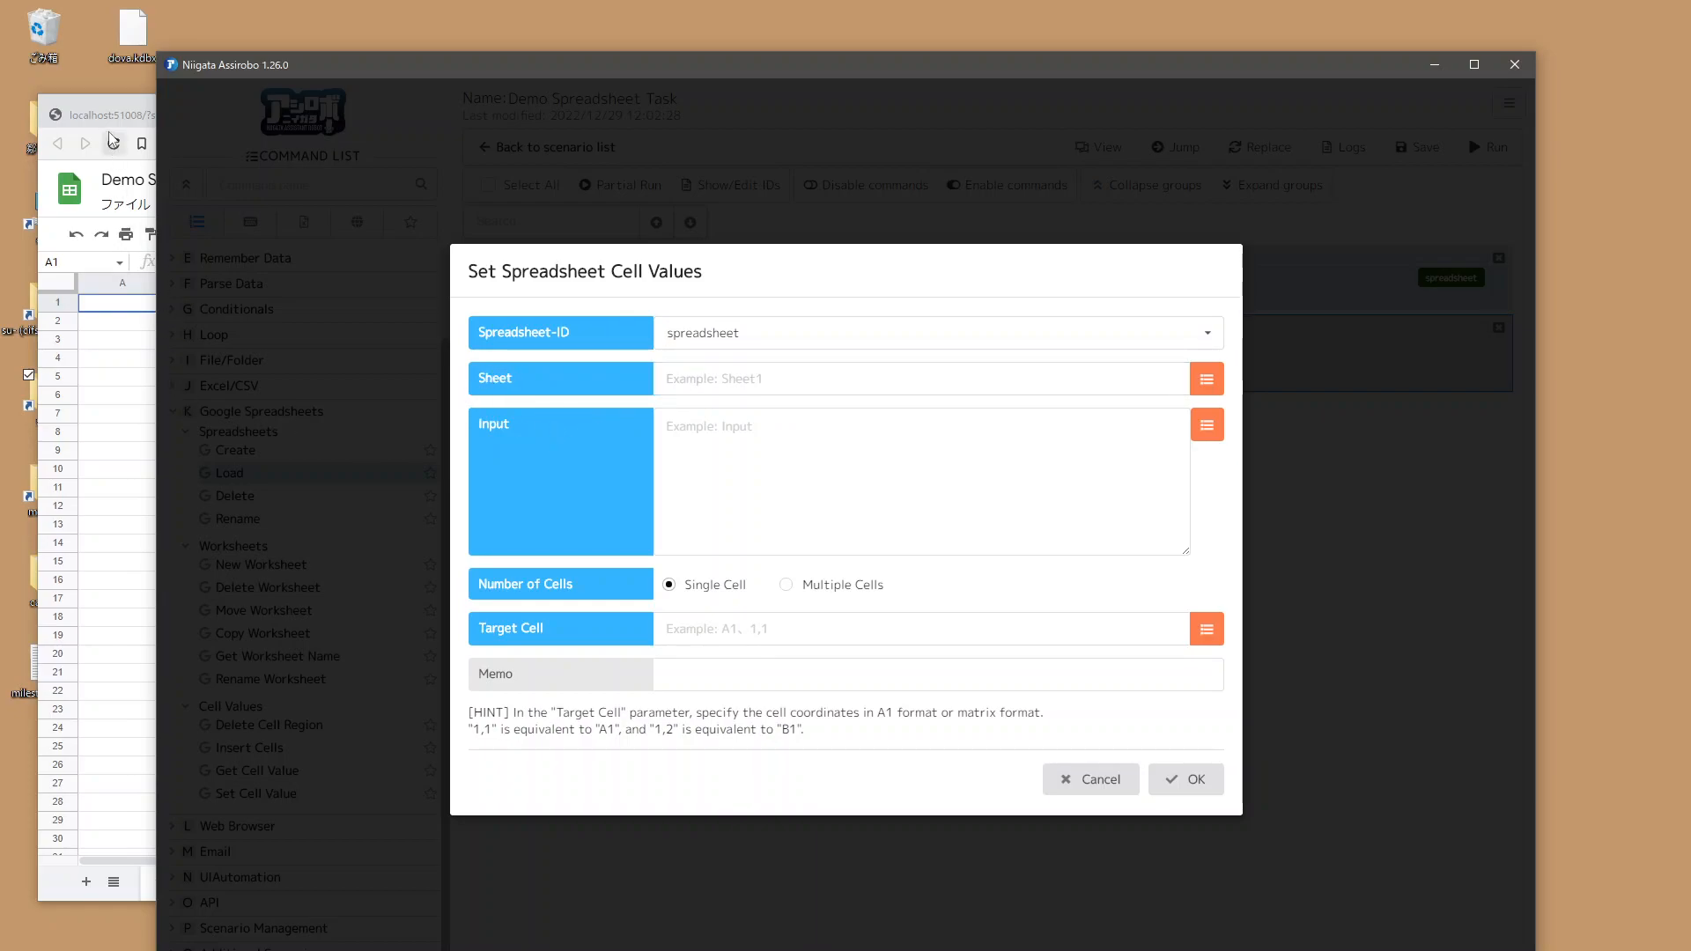
# Step: Rename the Demo Spreadsheet's sheet tab to Worksheet1
pyautogui.click(116, 681)
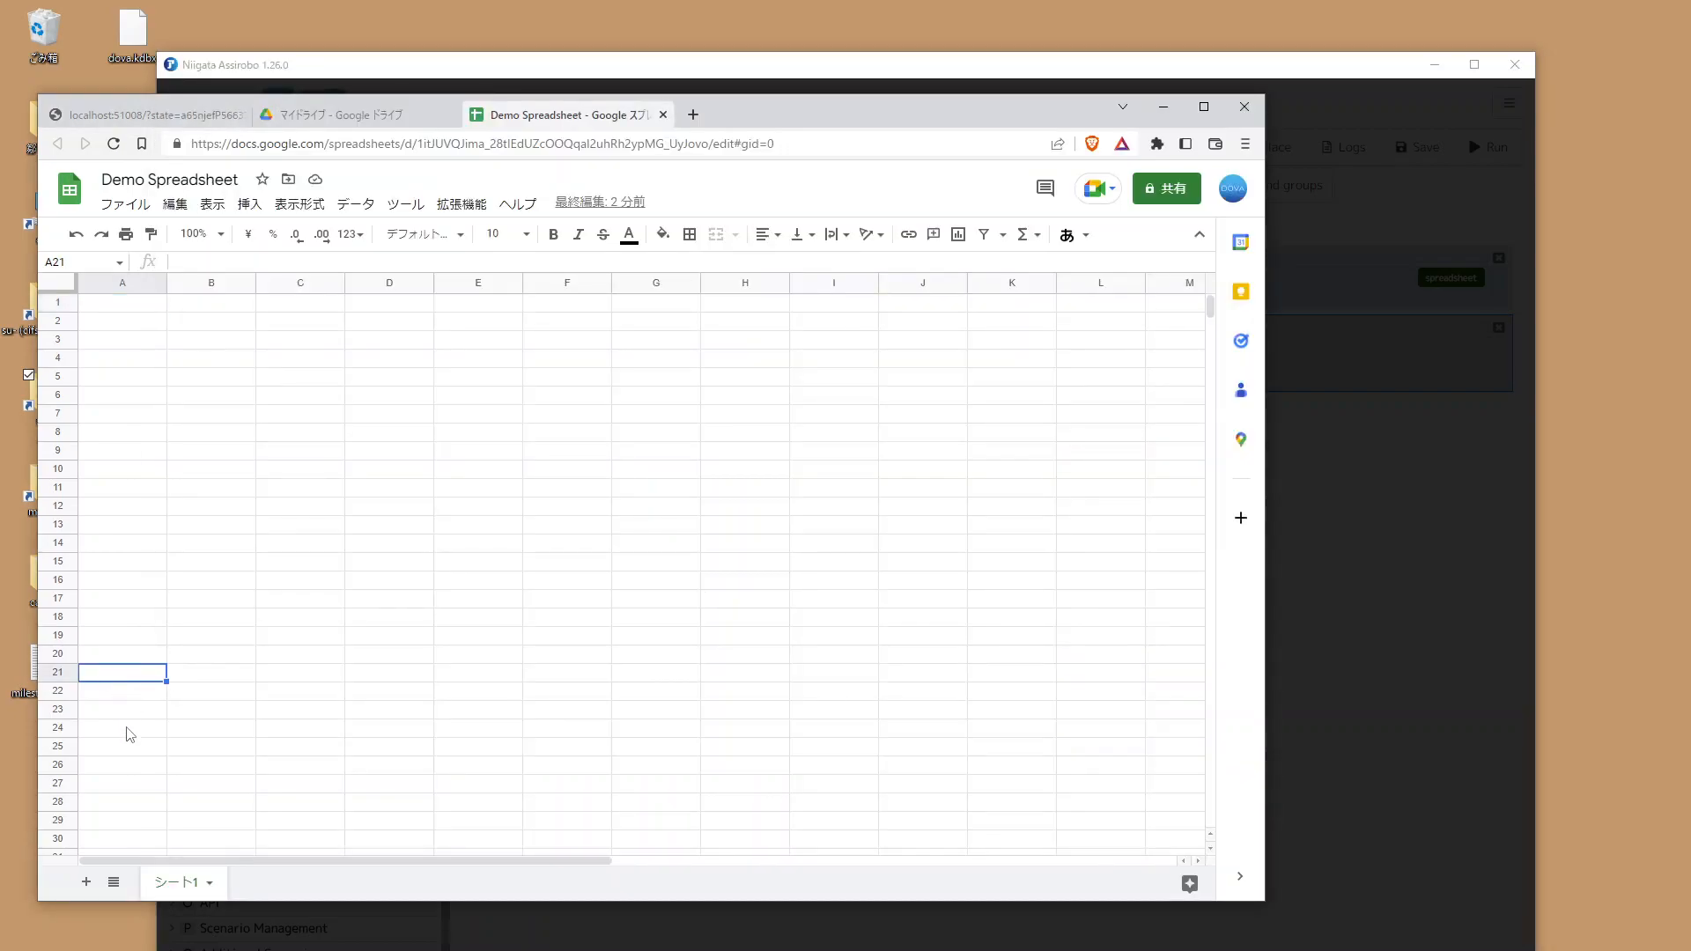
pyautogui.doubleClick(169, 885)
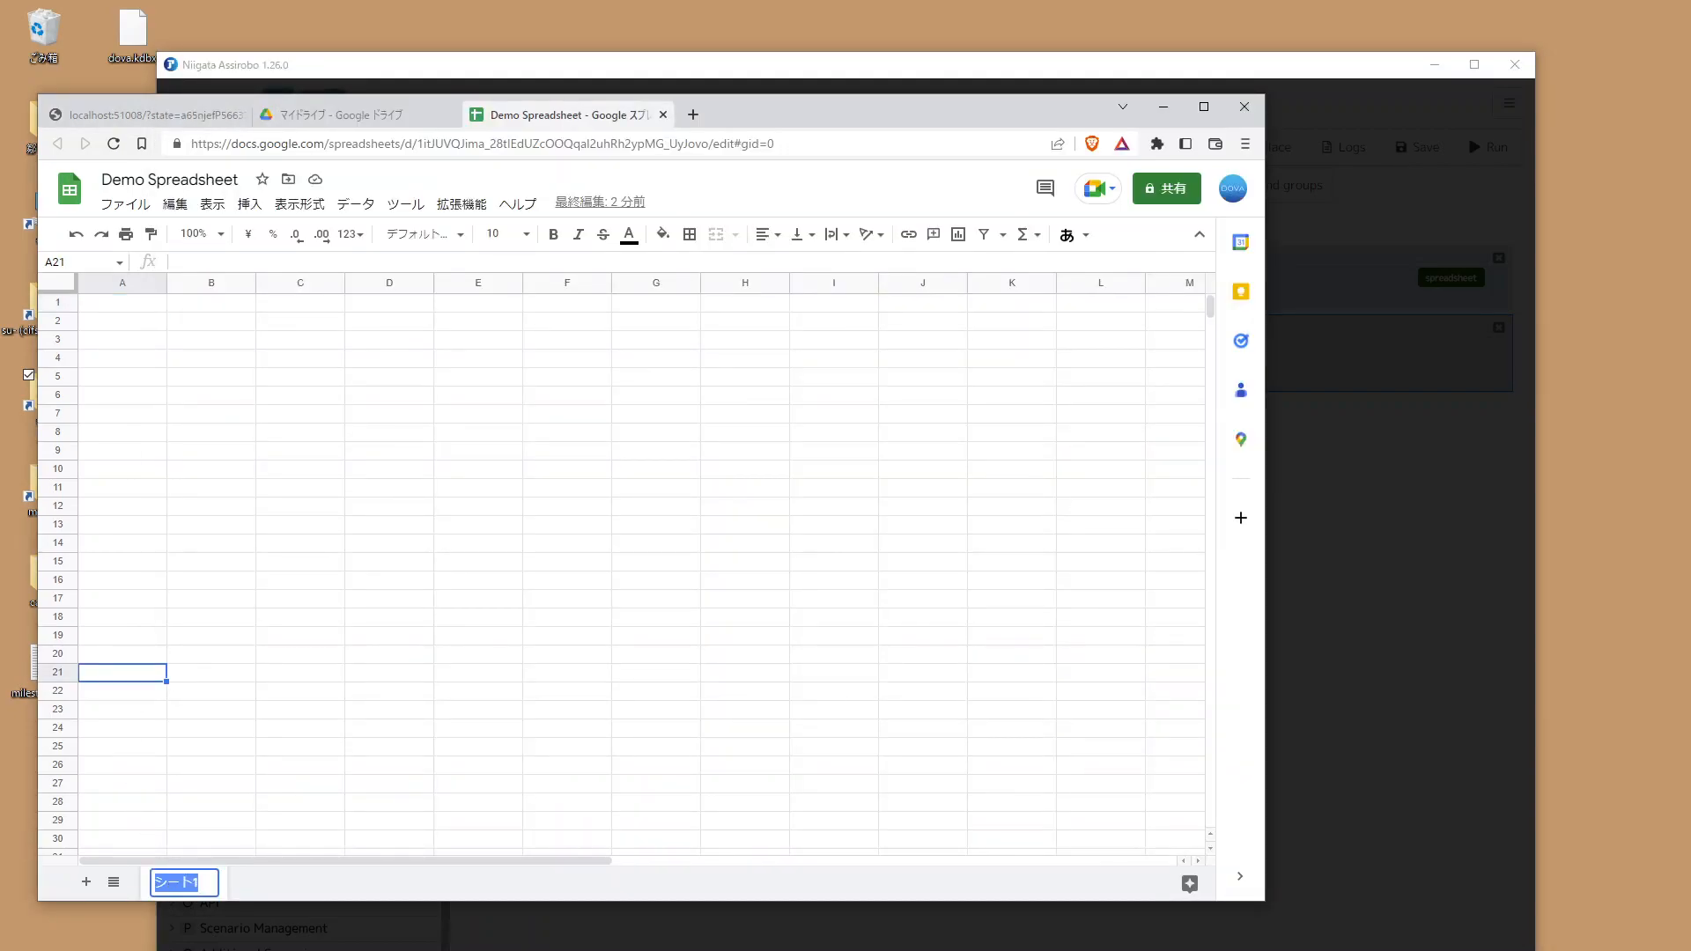
pyautogui.write('Worksheet1')
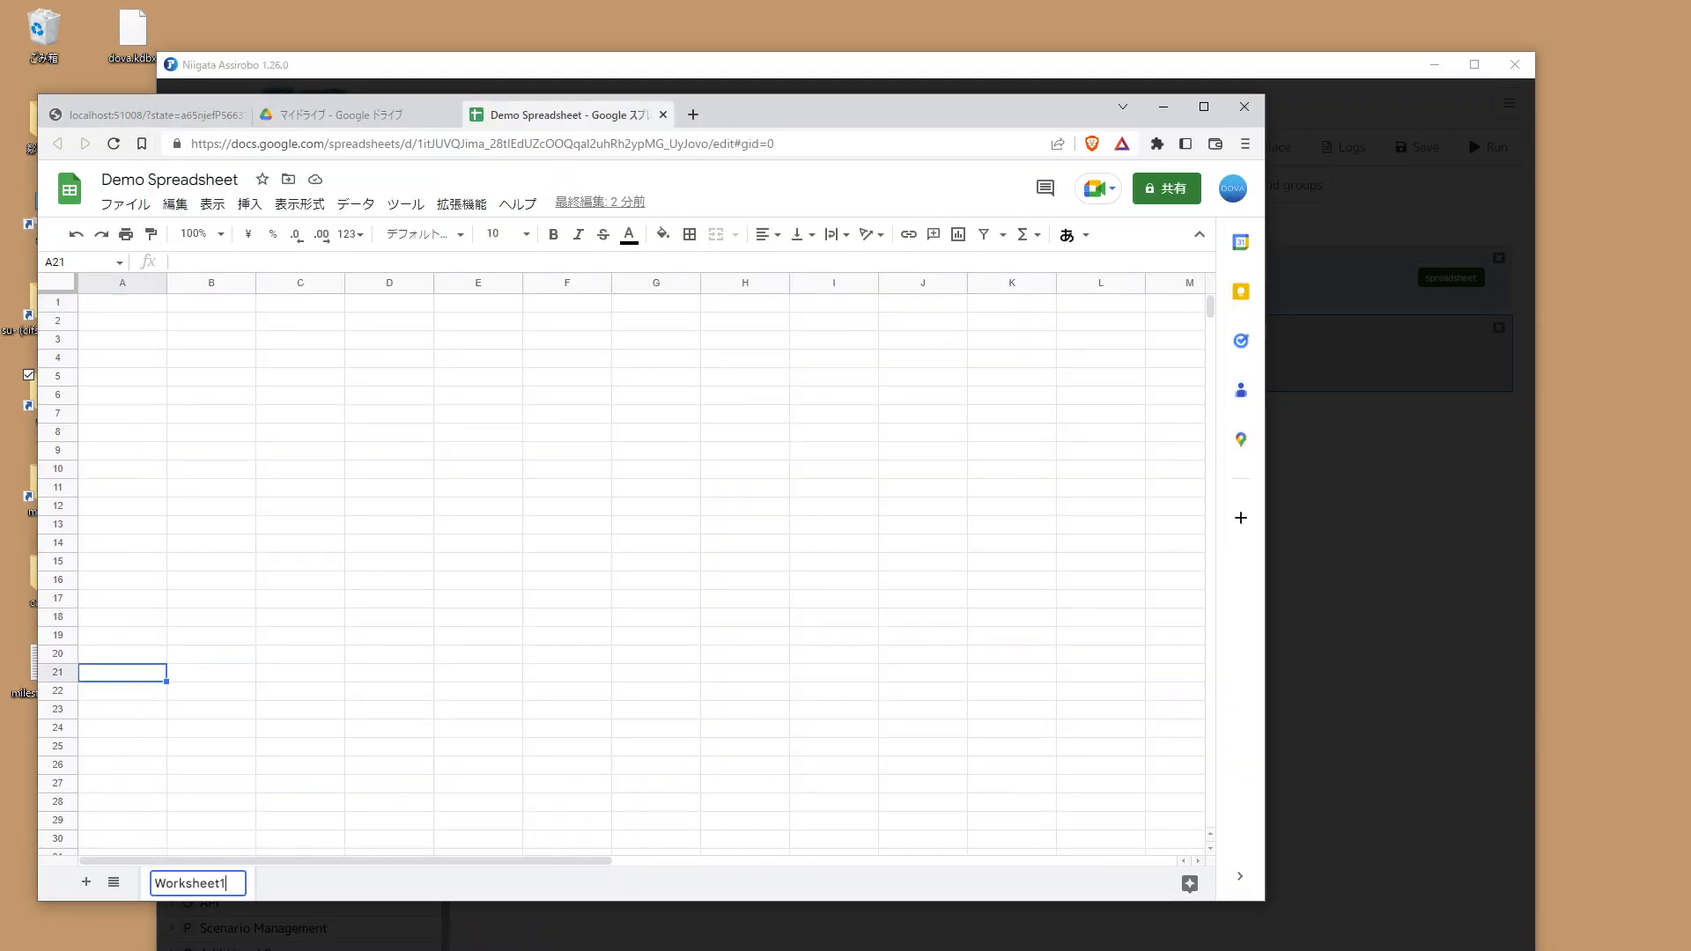
pyautogui.press('Return')
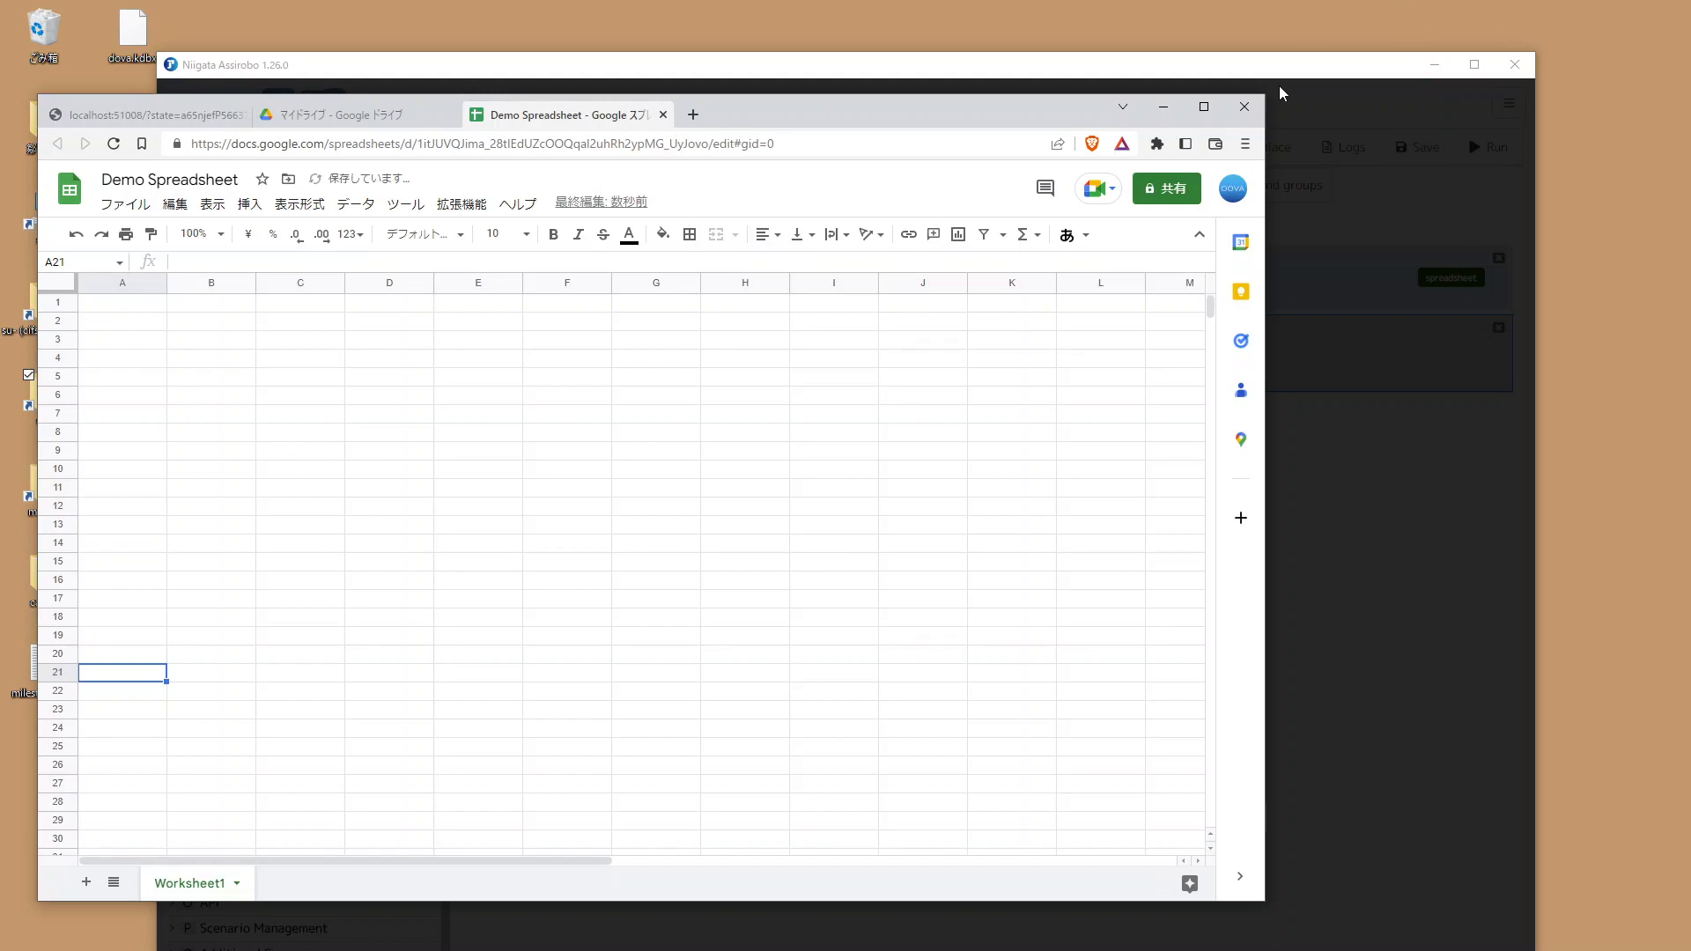
# Step: Set the cell command's sheet to Worksheet1 and its target cell to A1
pyautogui.click(1278, 86)
pyautogui.click(848, 388)
pyautogui.write('Worksheet1')
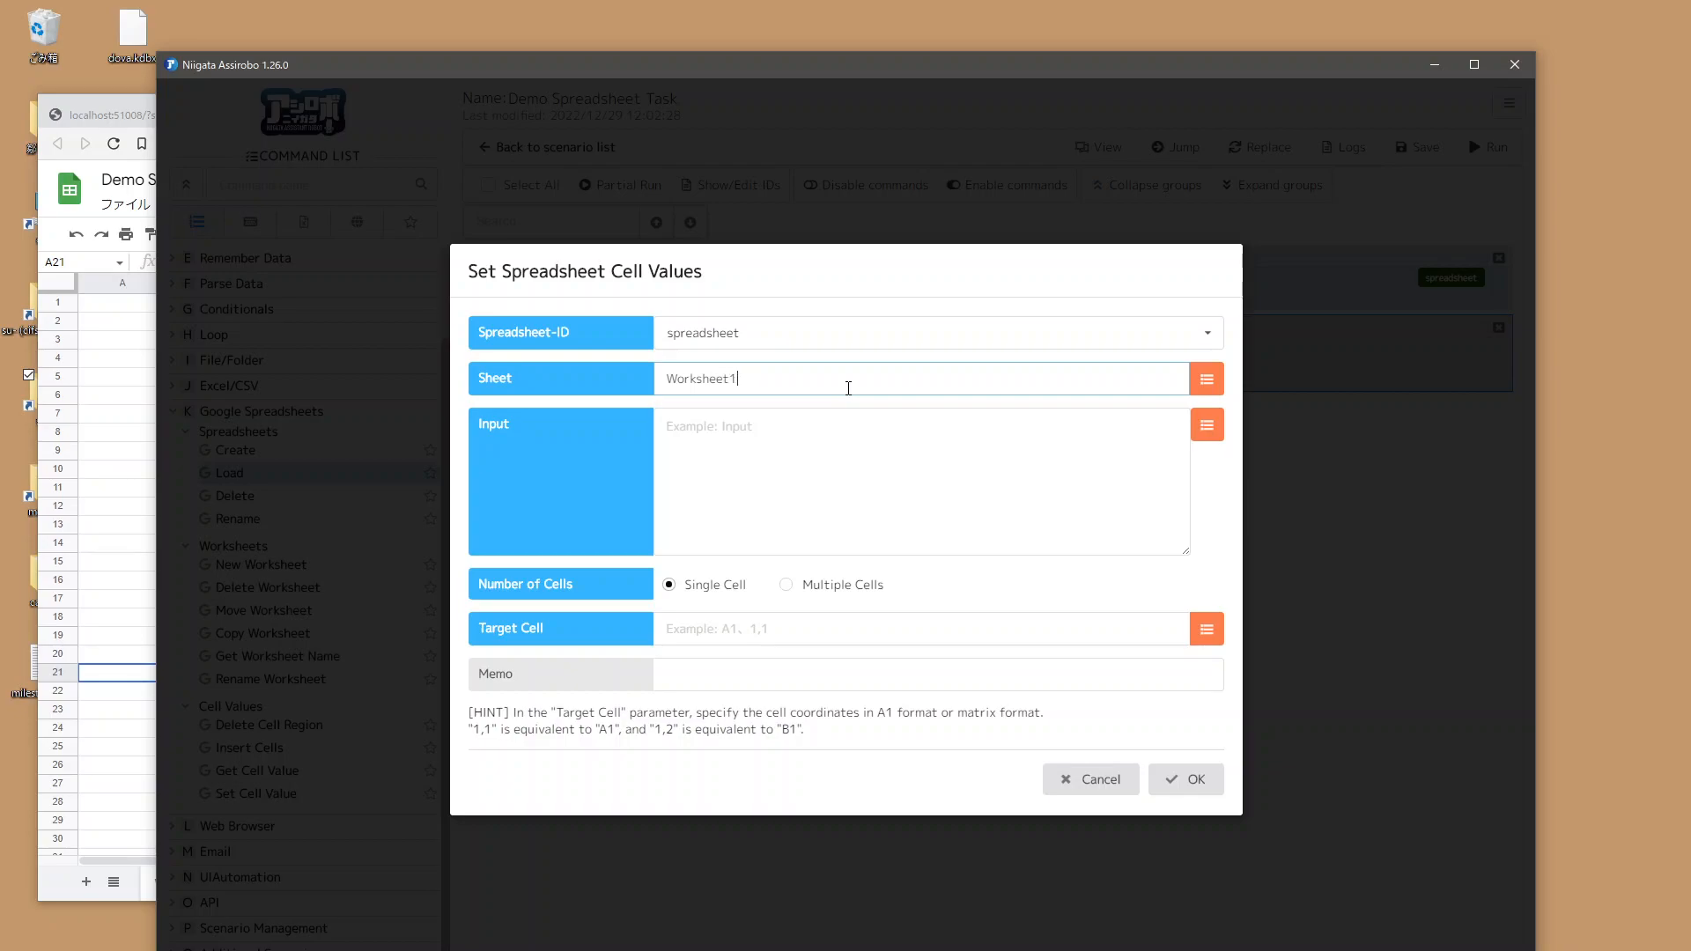
pyautogui.click(755, 644)
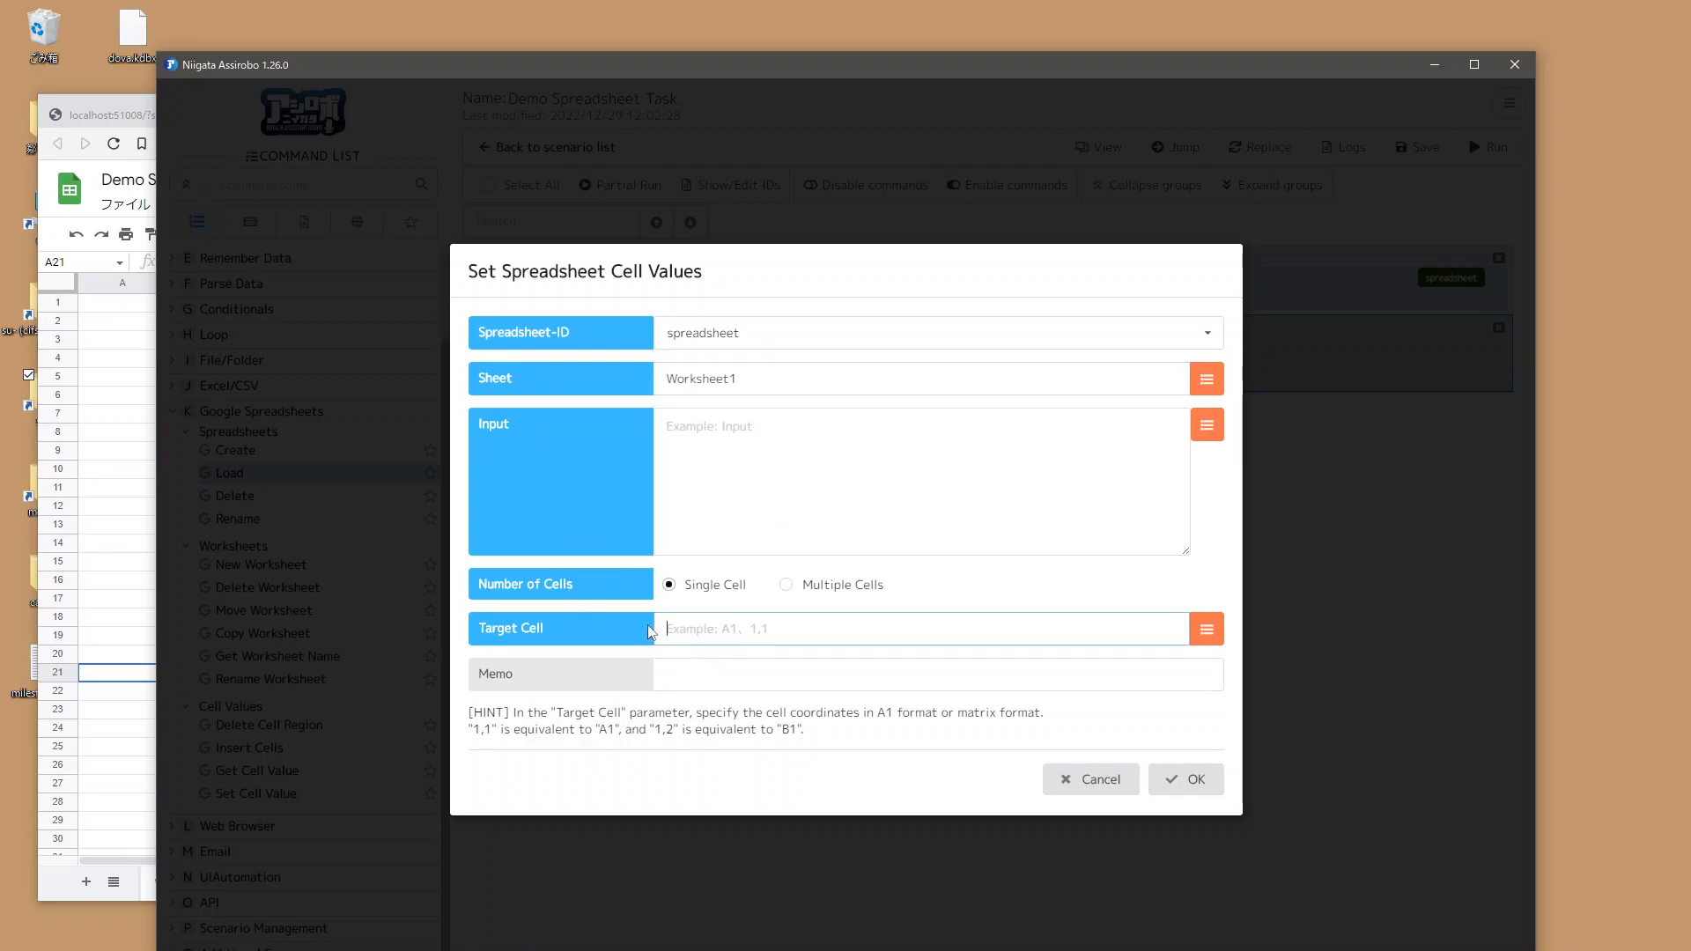
pyautogui.write('A1')
# Step: Enter Hello! as the cell input, confirm the command, and save the scenario
pyautogui.click(733, 447)
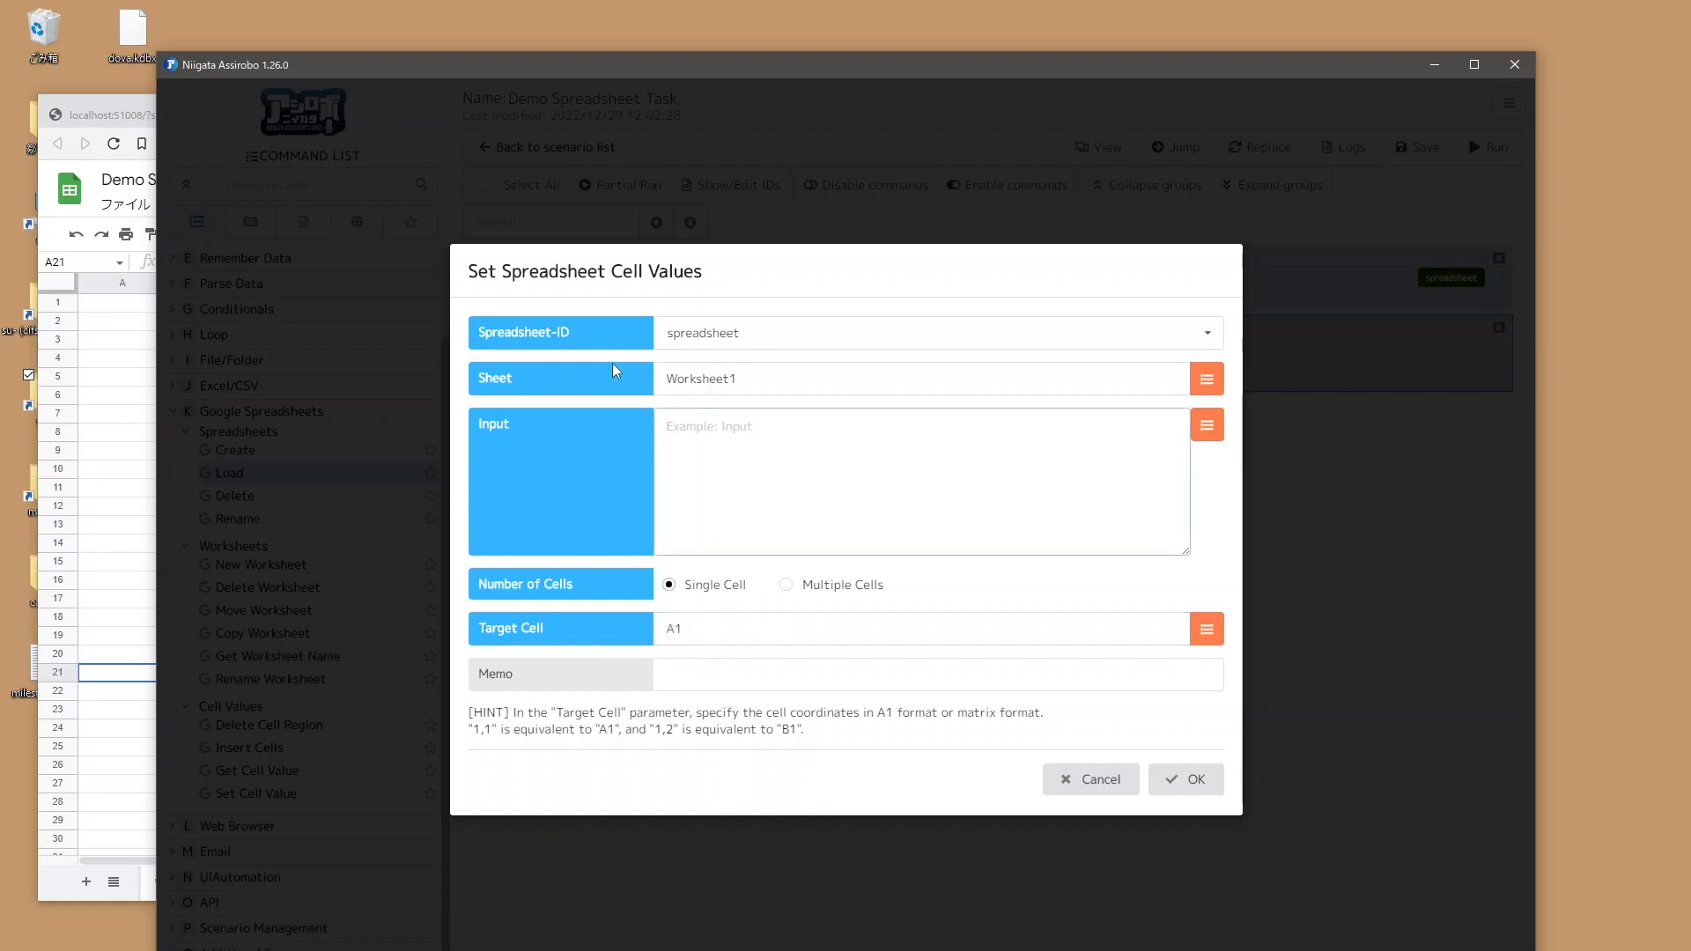
pyautogui.write('Hello!')
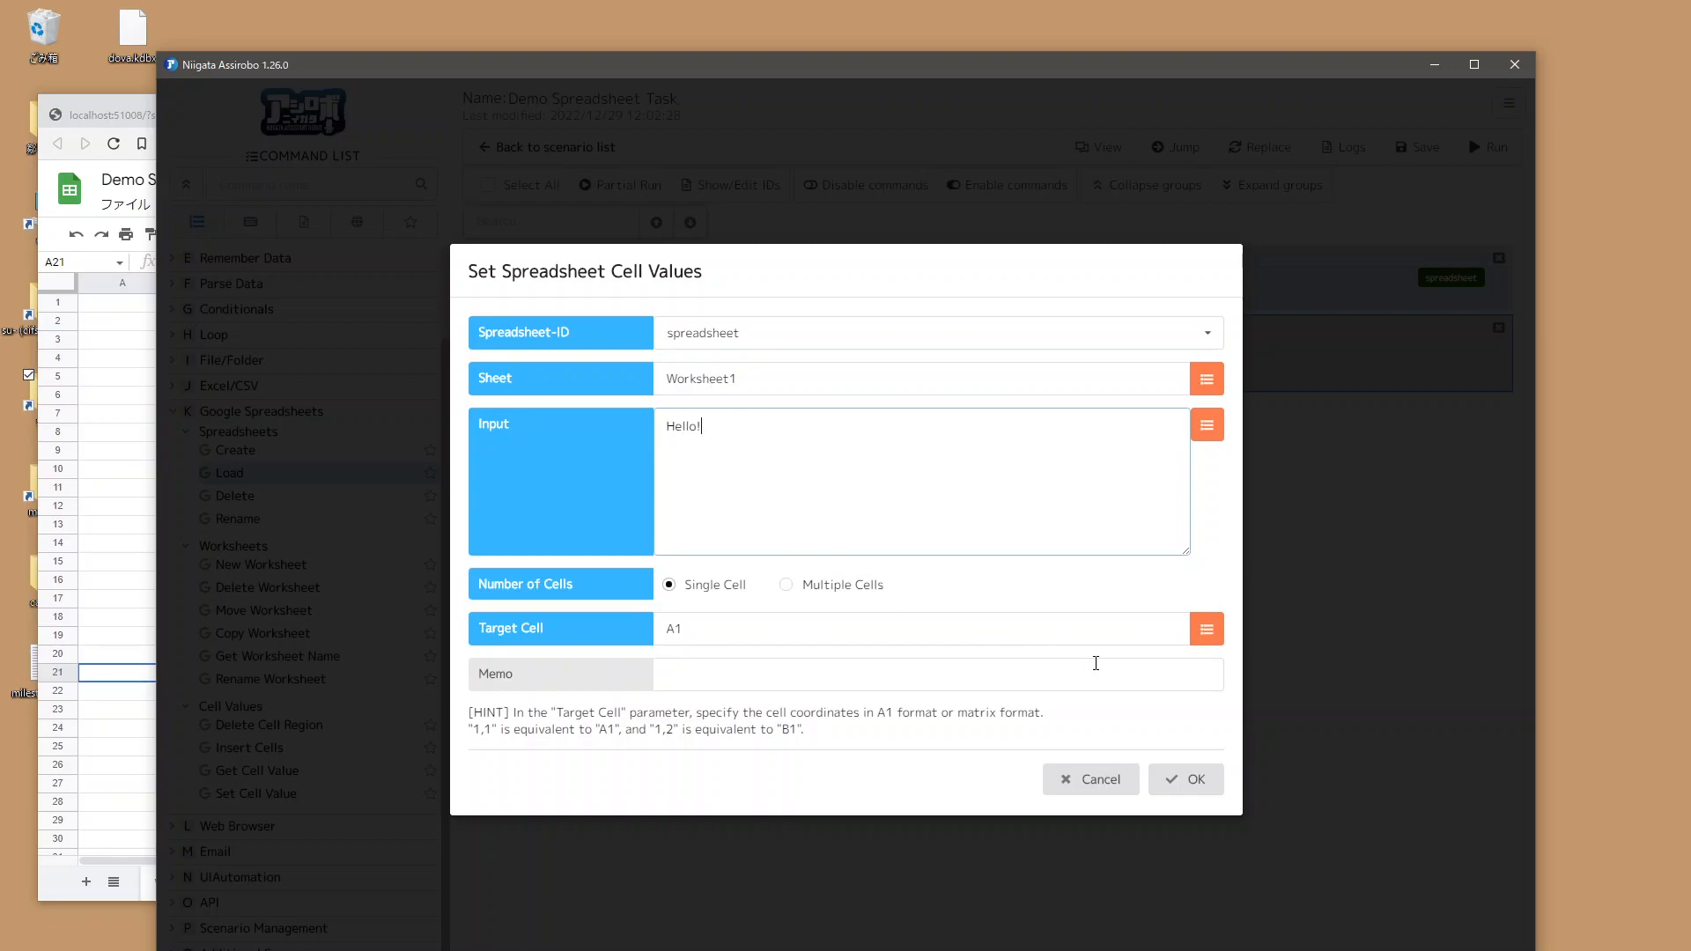
pyautogui.click(1210, 790)
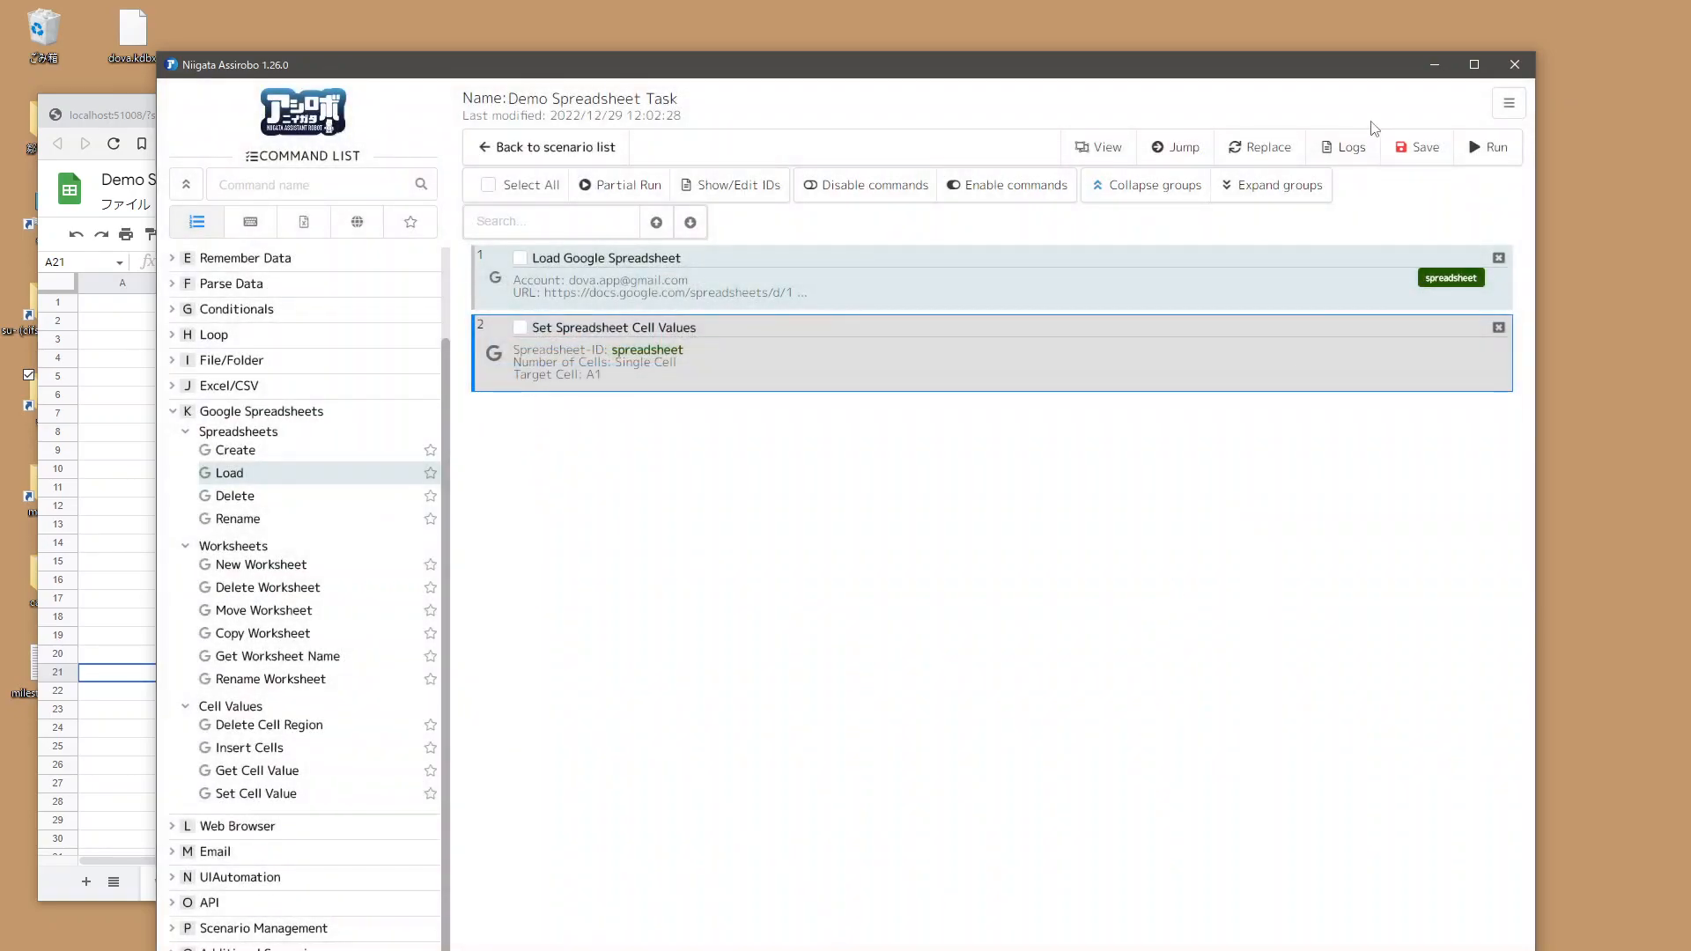
pyautogui.click(1409, 147)
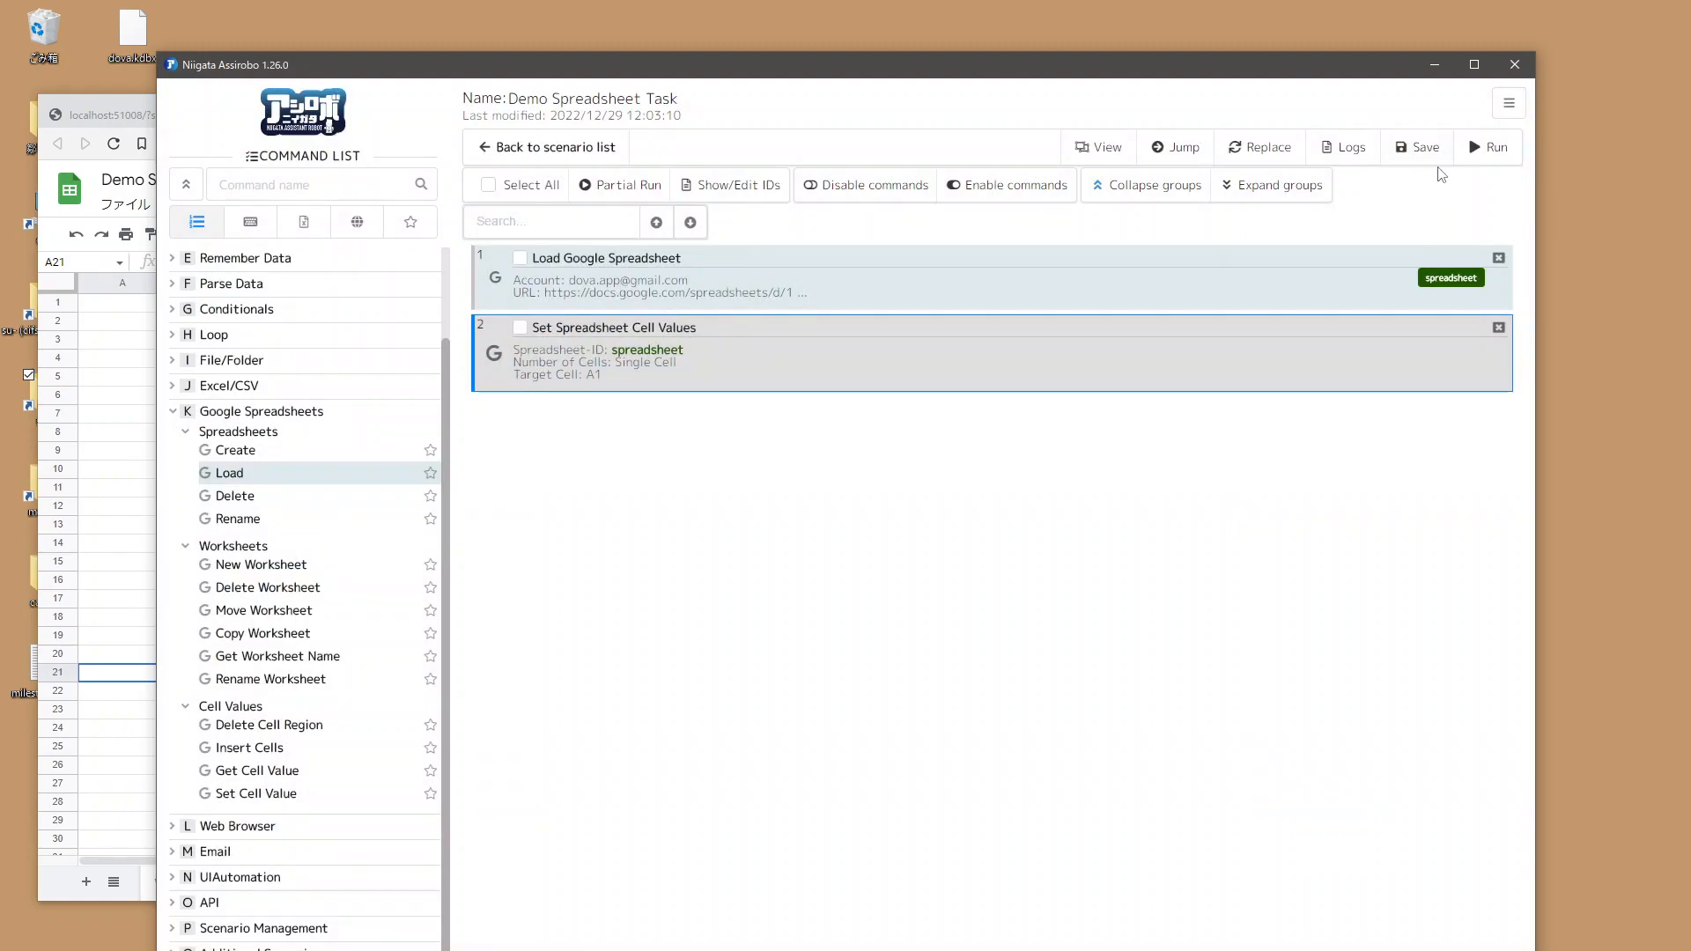
# Step: Run the scenario and dismiss the result dialog
pyautogui.click(1488, 147)
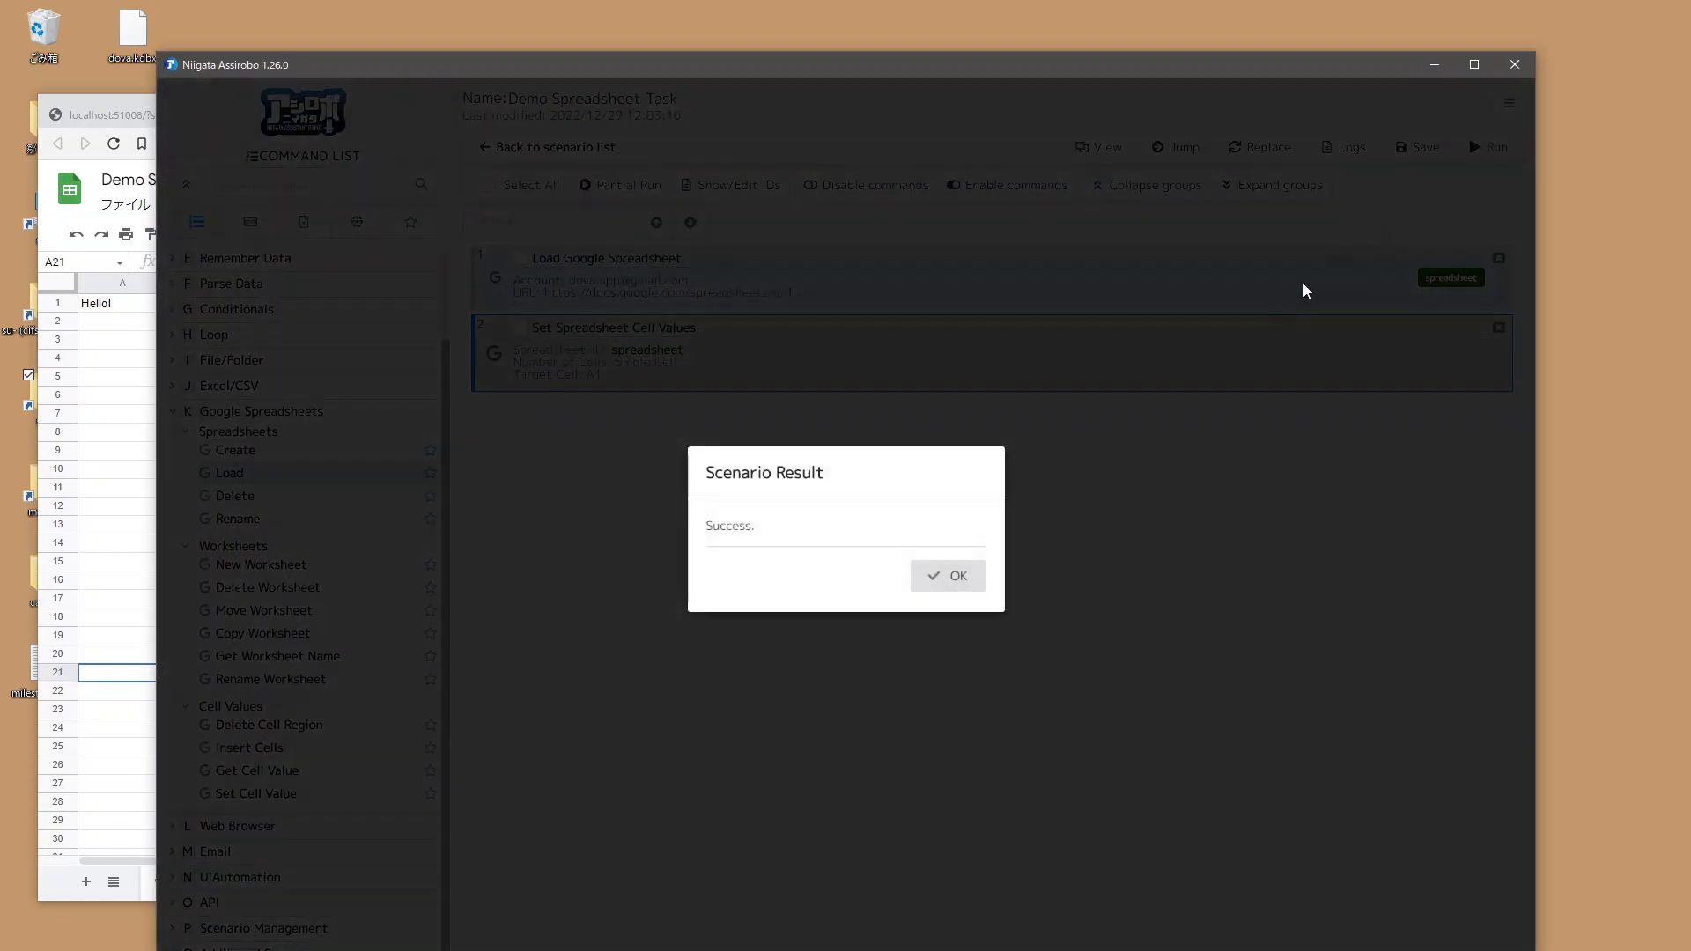
pyautogui.click(948, 576)
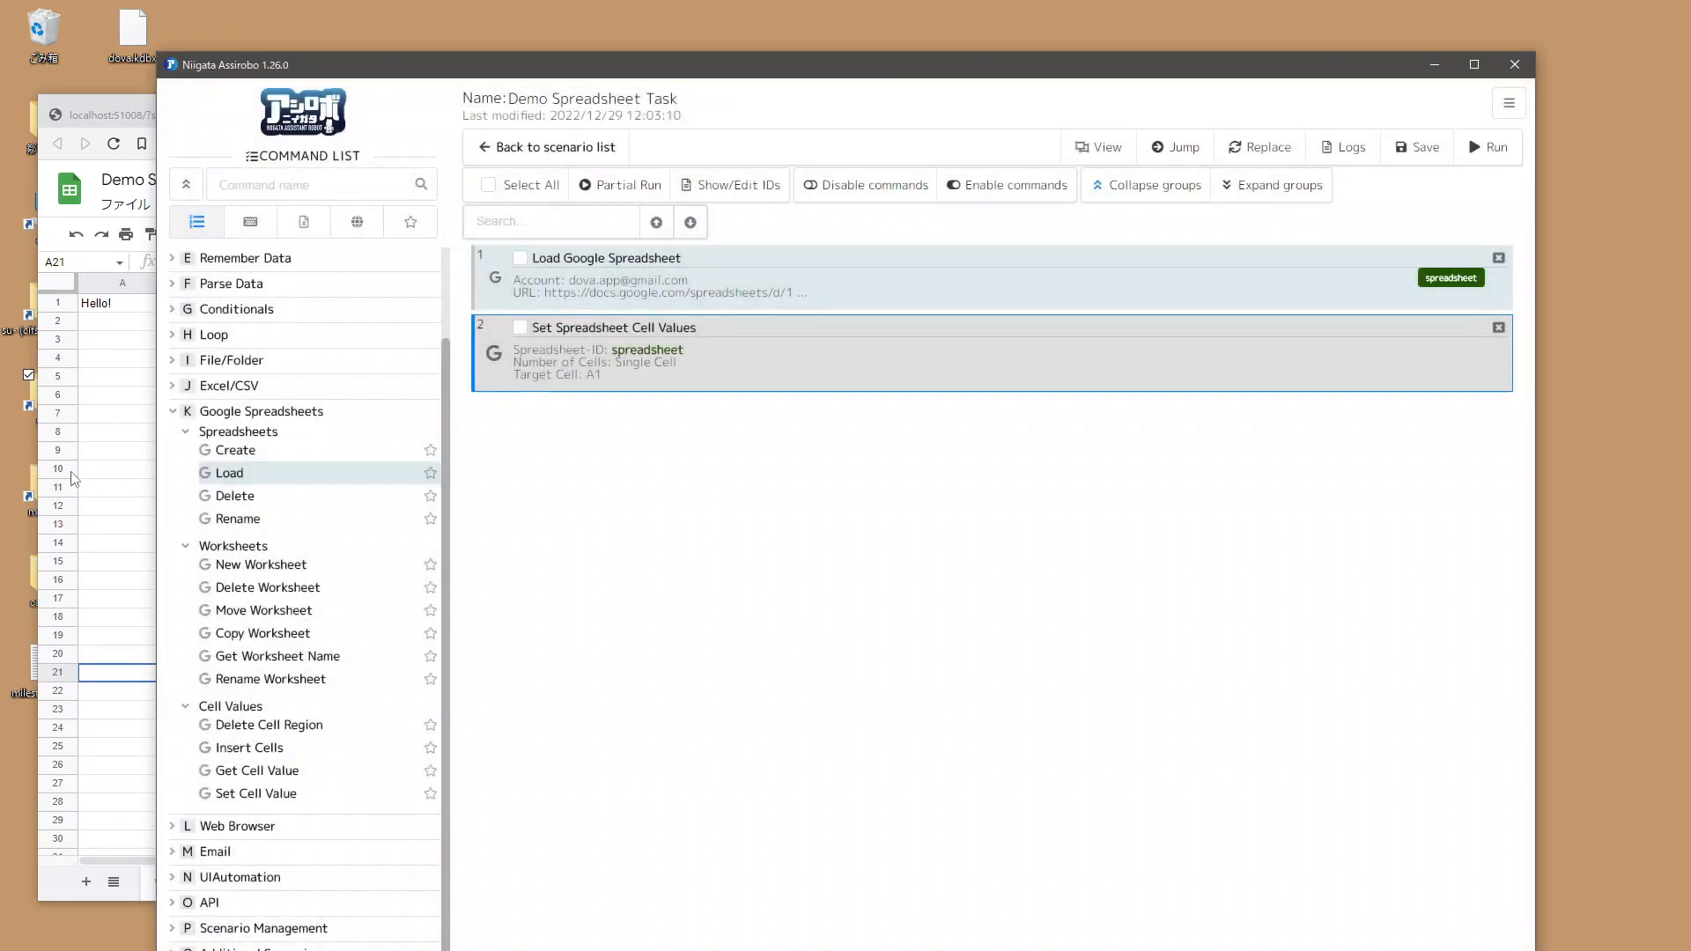
# Step: Inspect cell A1 of the Demo Spreadsheet in the browser, then return to the scenario editor
pyautogui.click(121, 431)
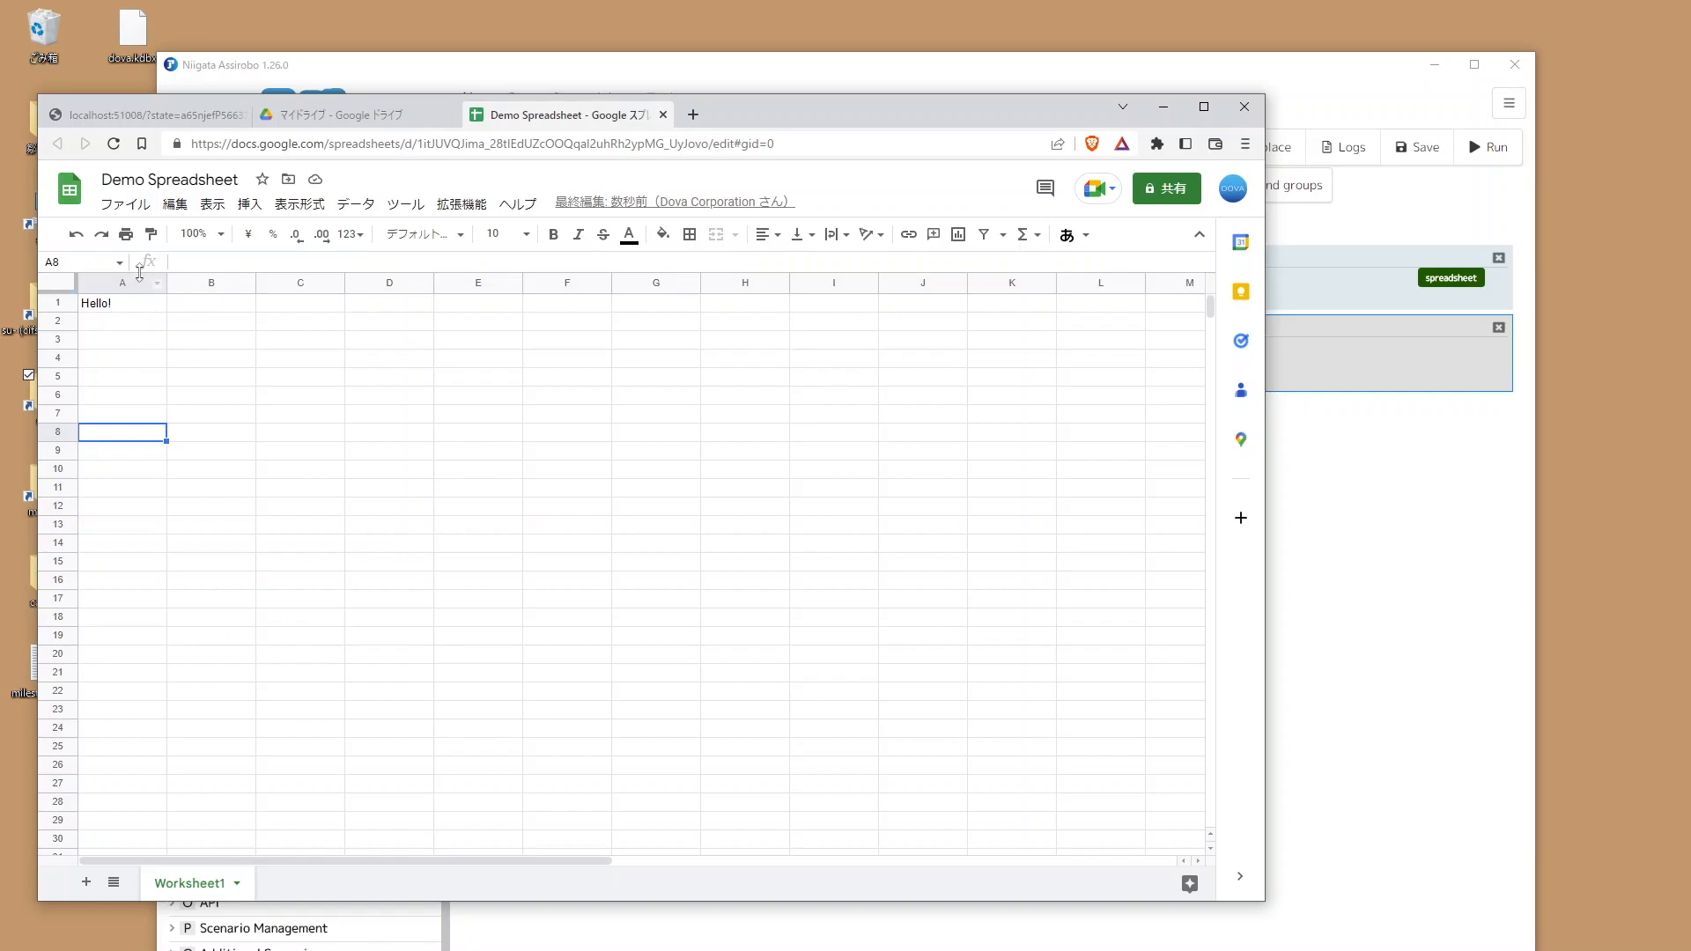
pyautogui.doubleClick(93, 304)
pyautogui.moveTo(114, 306); pyautogui.dragTo(71, 306)
pyautogui.click(259, 318)
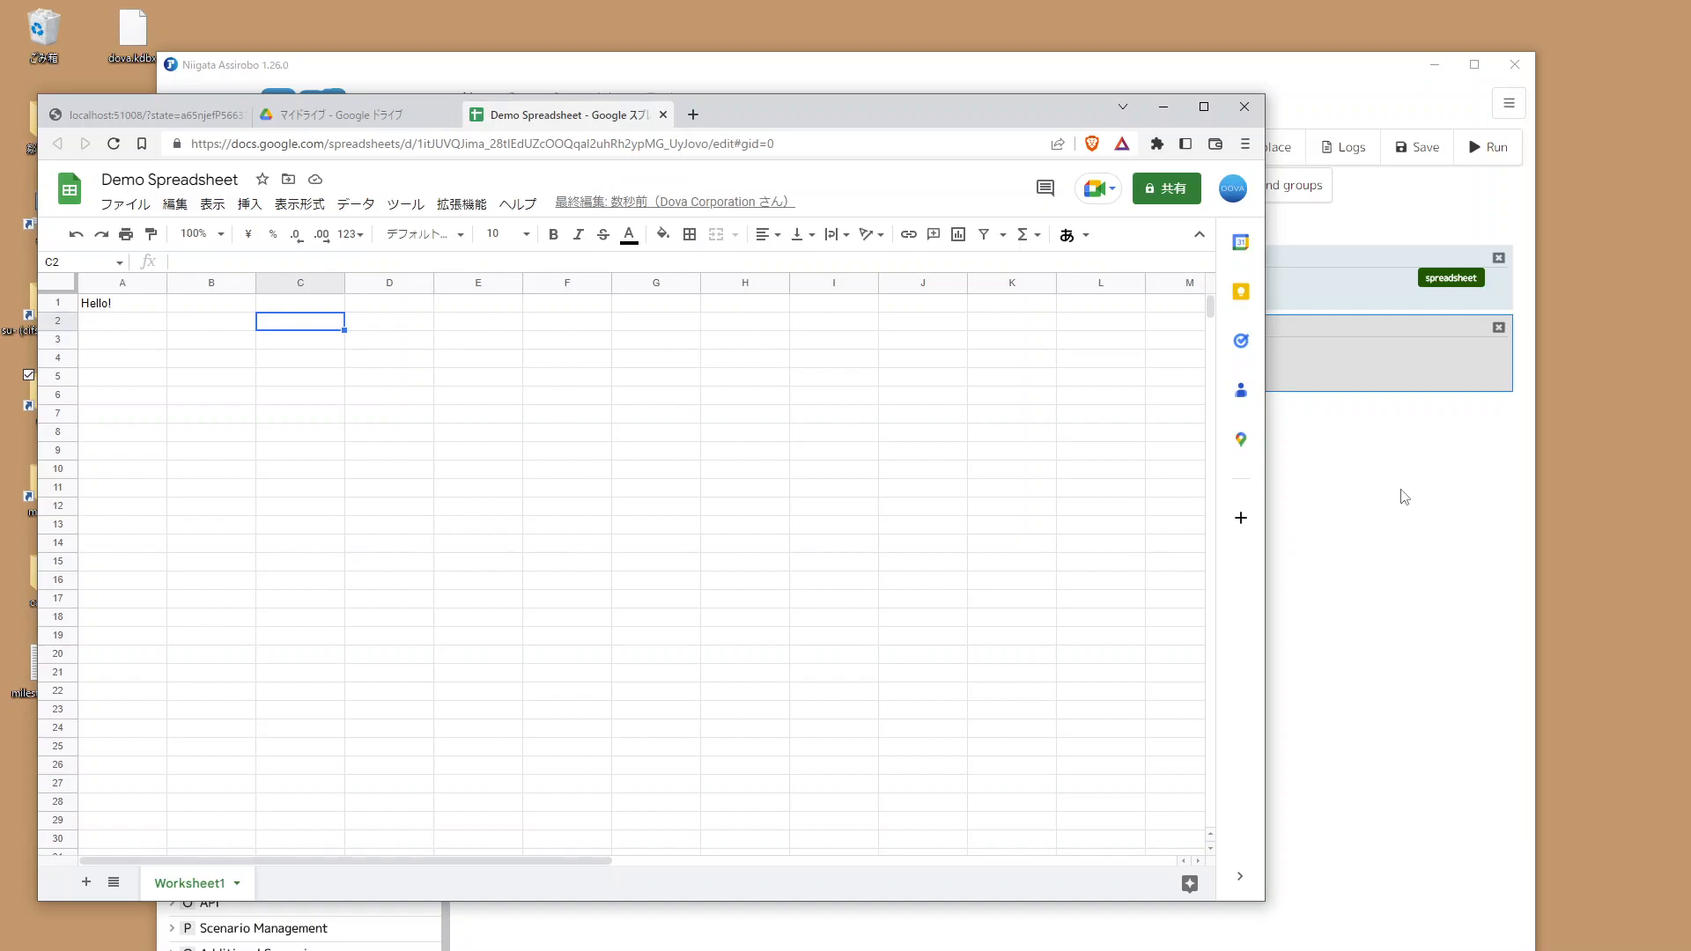
pyautogui.click(1402, 493)
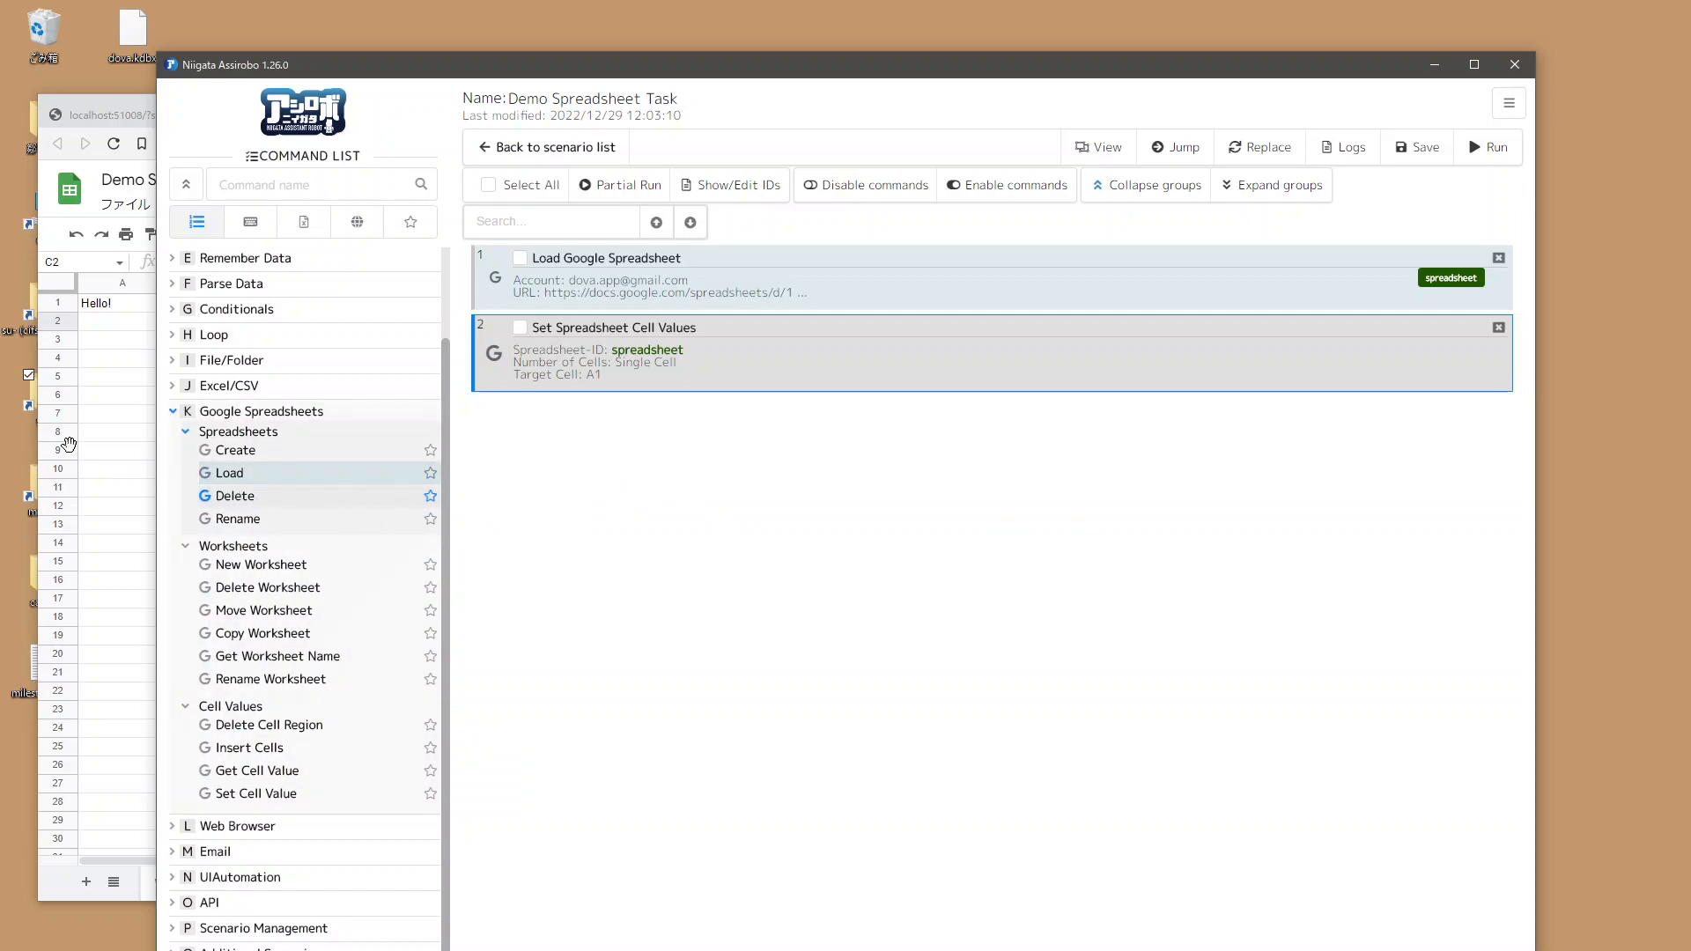
# Step: Replace the scenario's commands with a Delete Google Spreadsheet command
pyautogui.click(1497, 257)
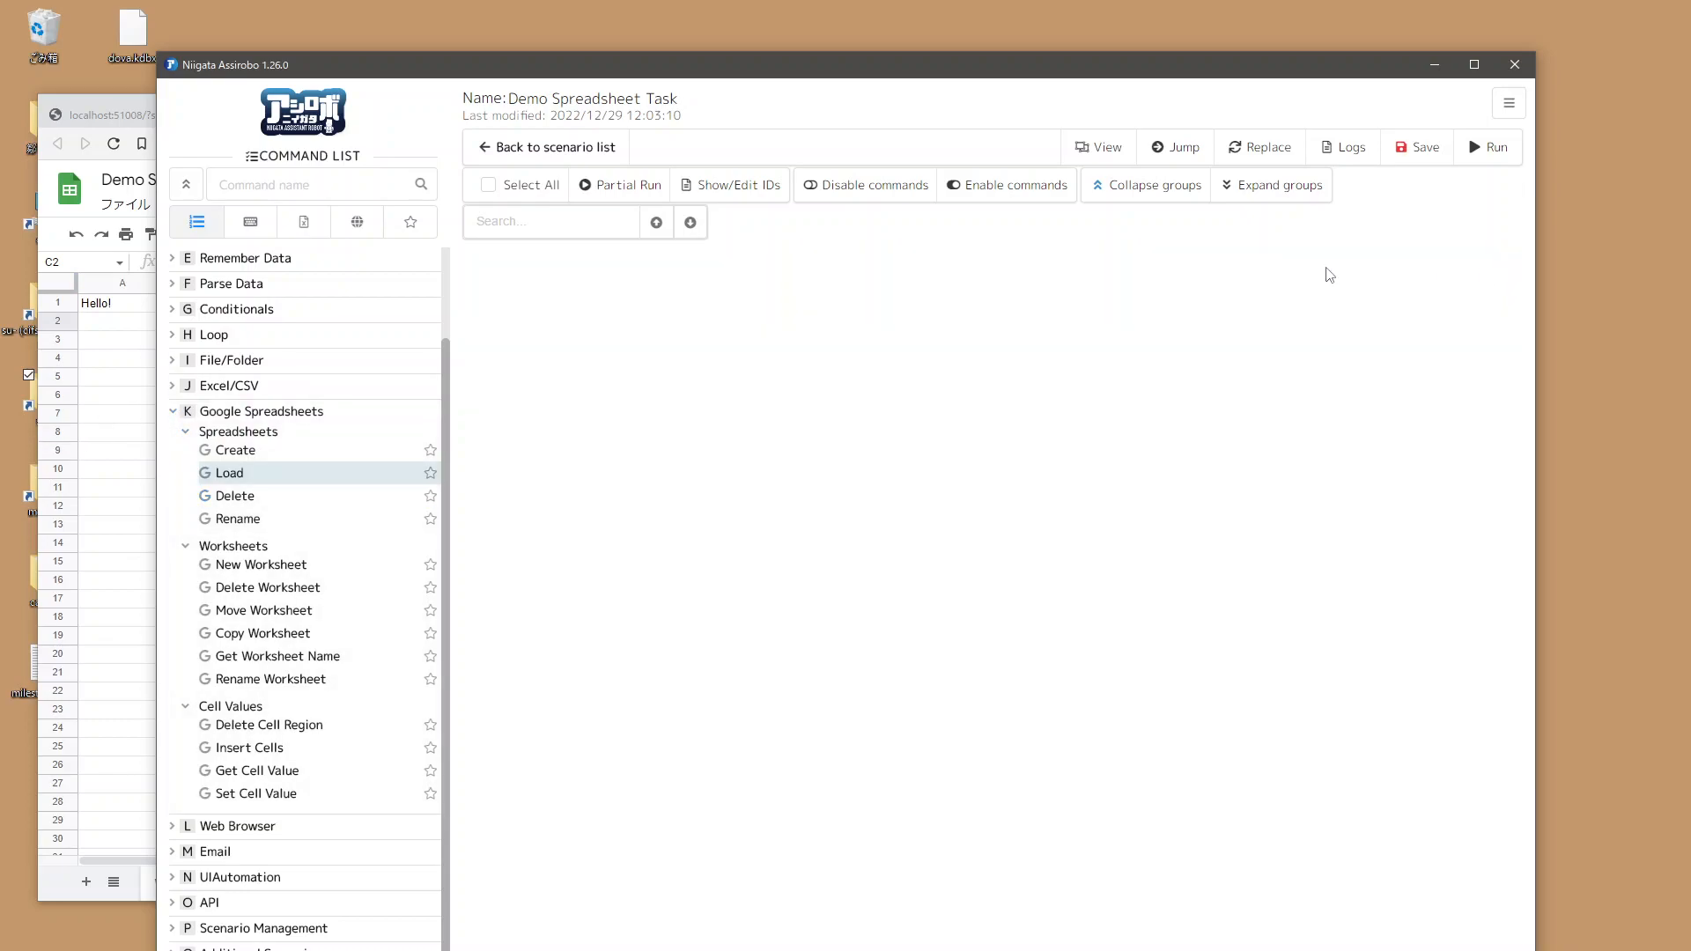
pyautogui.doubleClick(231, 498)
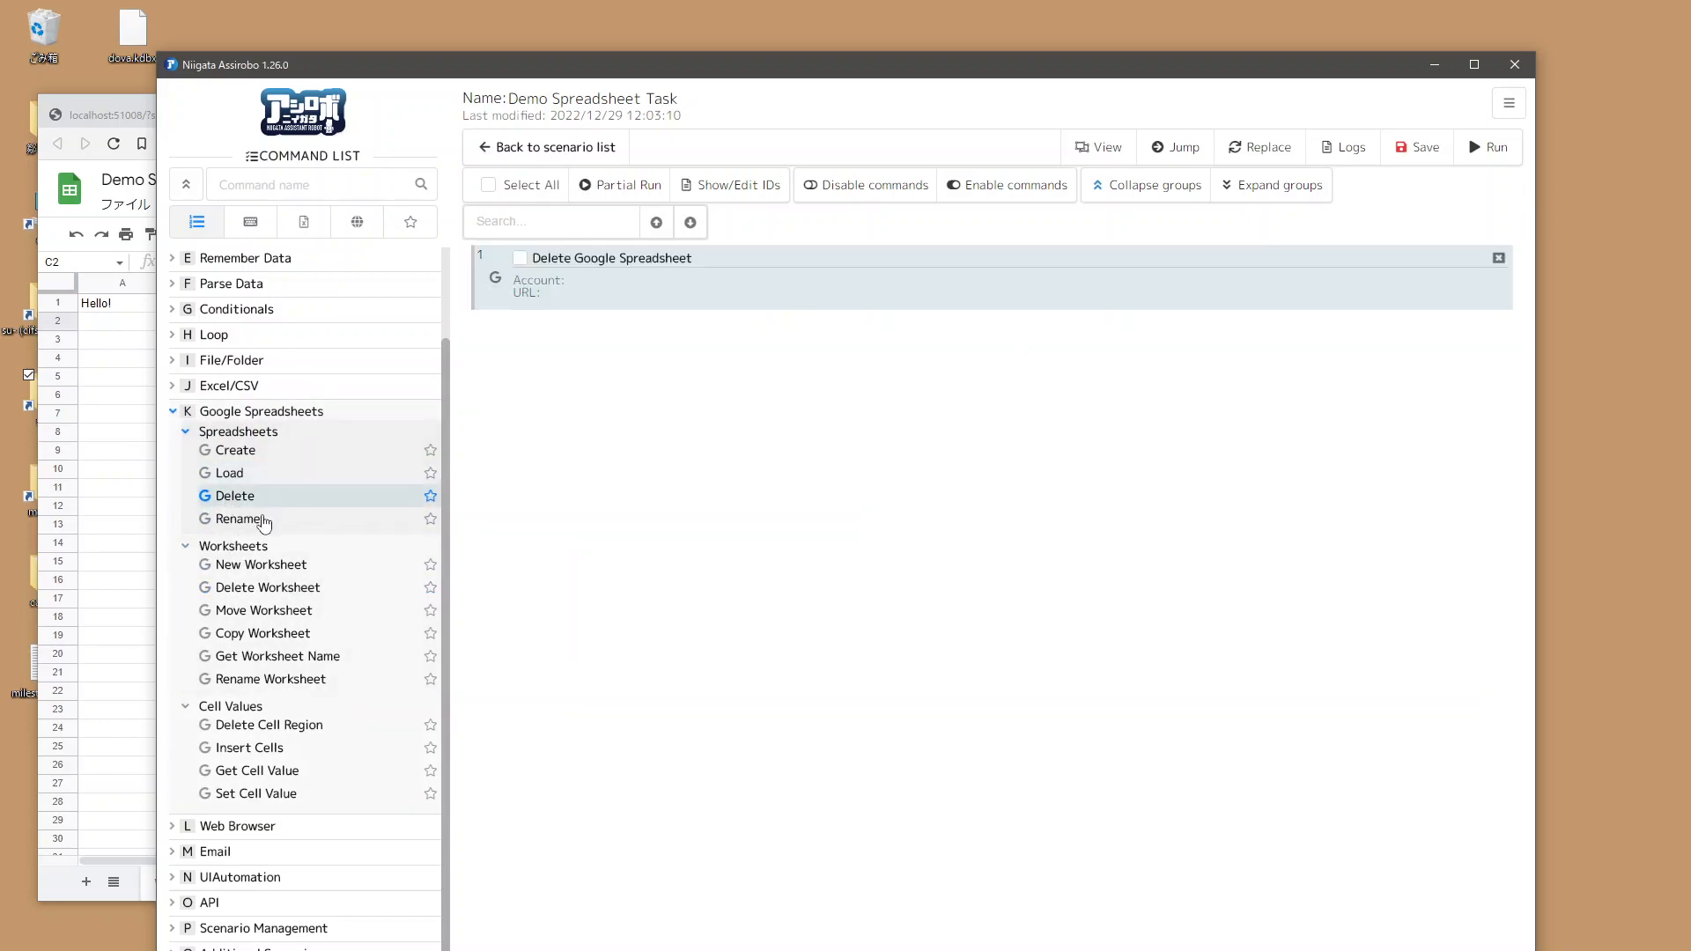
# Step: Configure the Delete command with the registered Google account and the pasted Demo Spreadsheet URL, then confirm it
pyautogui.click(674, 277)
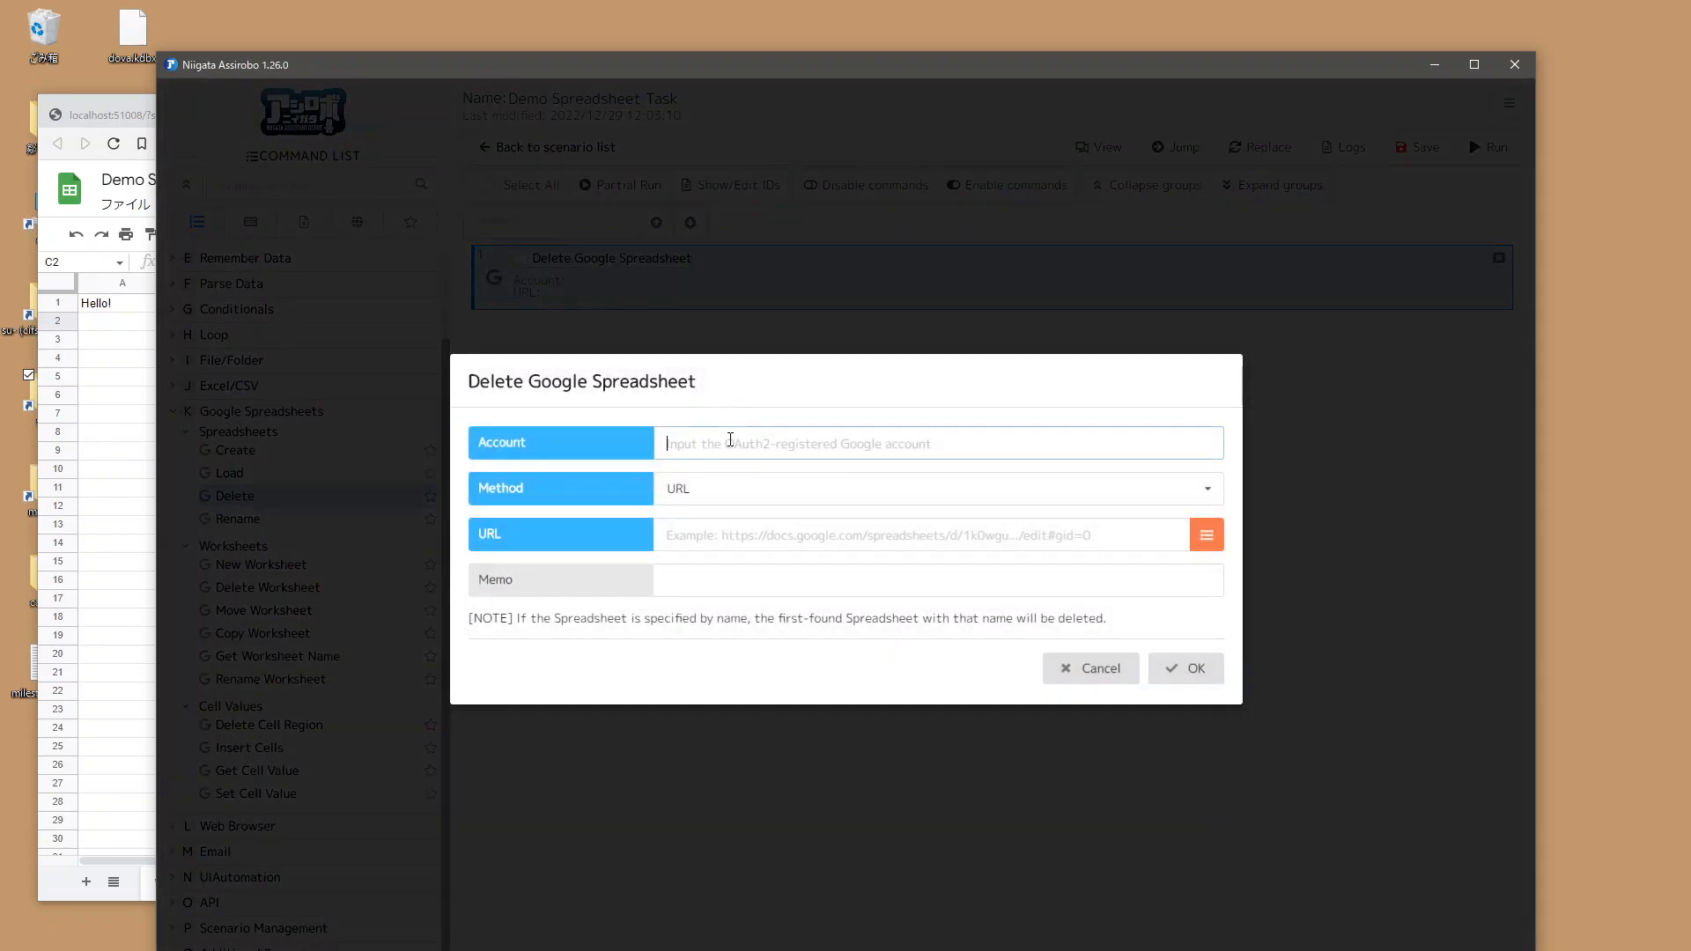
pyautogui.click(734, 534)
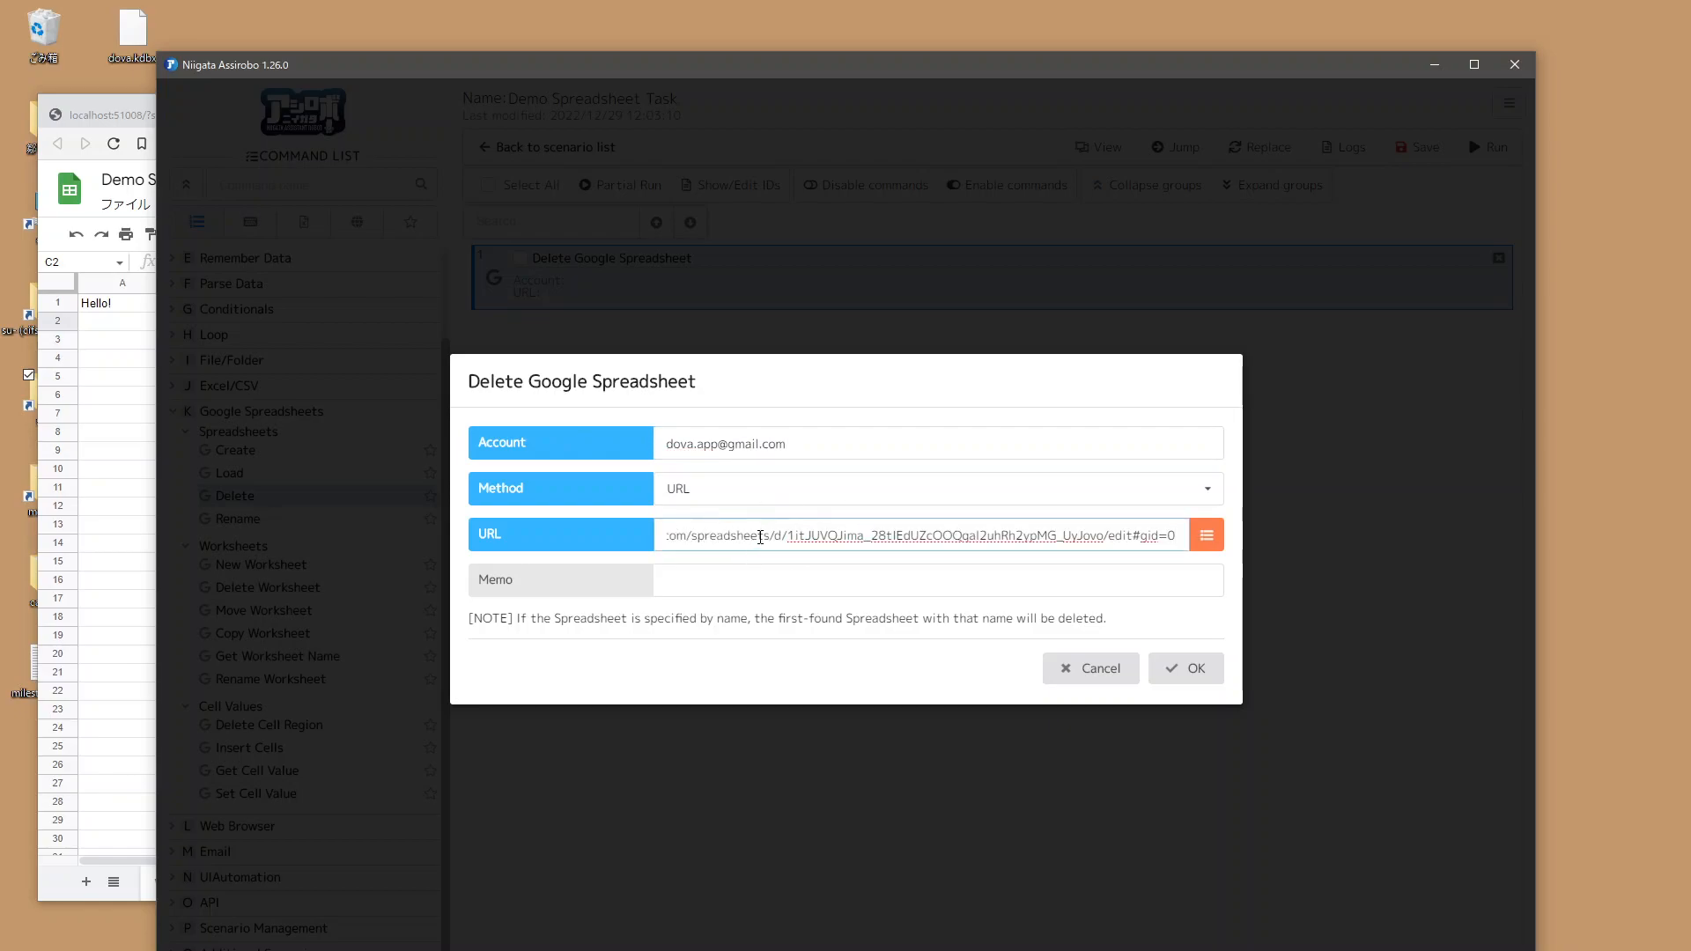
pyautogui.click(1185, 668)
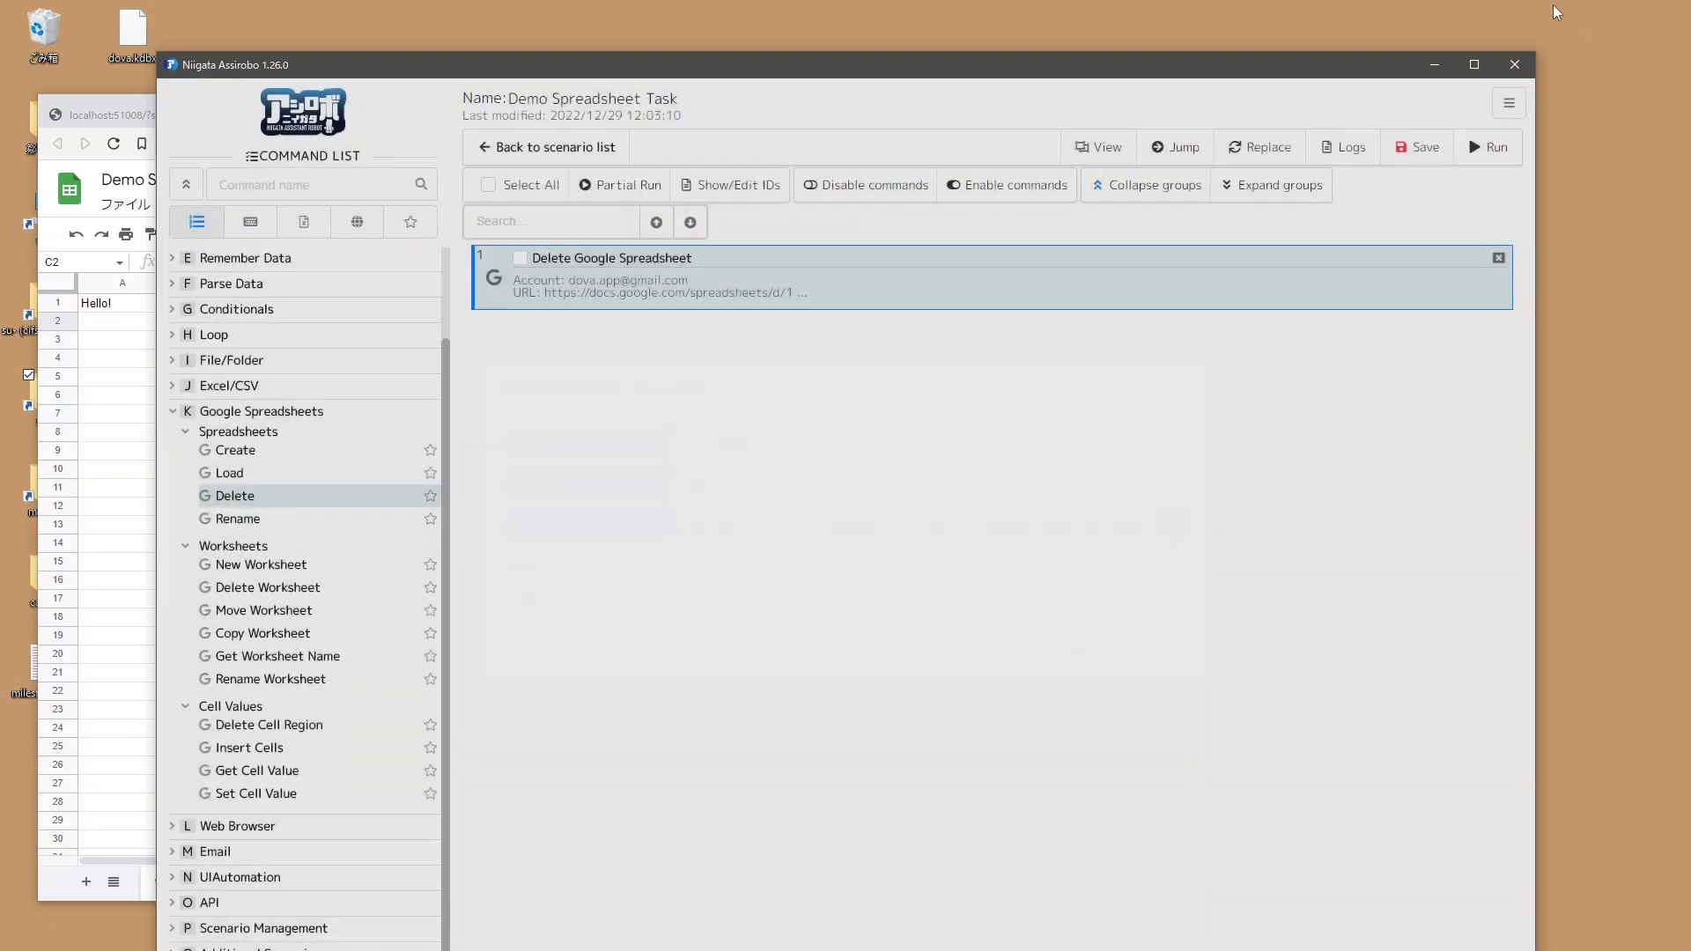
# Step: Run the delete scenario and dismiss the result dialog
pyautogui.click(1468, 146)
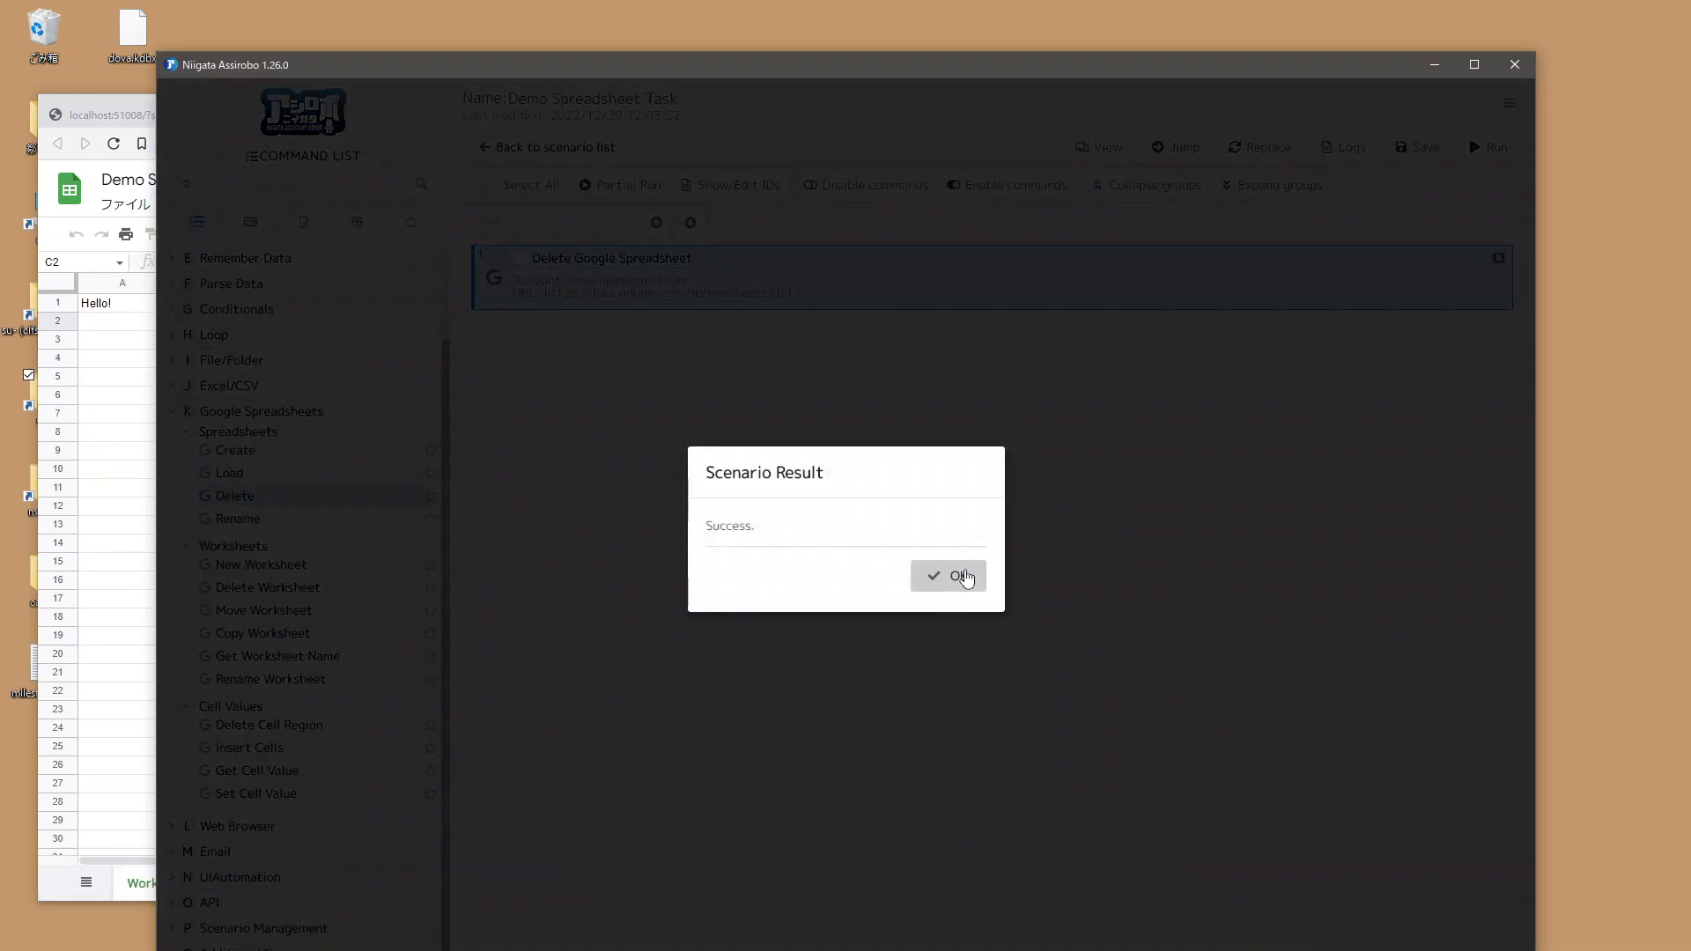
pyautogui.click(963, 576)
# Step: Refresh Google Drive to check for the Demo Spreadsheet, close the spreadsheet's browser tab, and return to the scenario editor
pyautogui.click(117, 363)
pyautogui.click(304, 123)
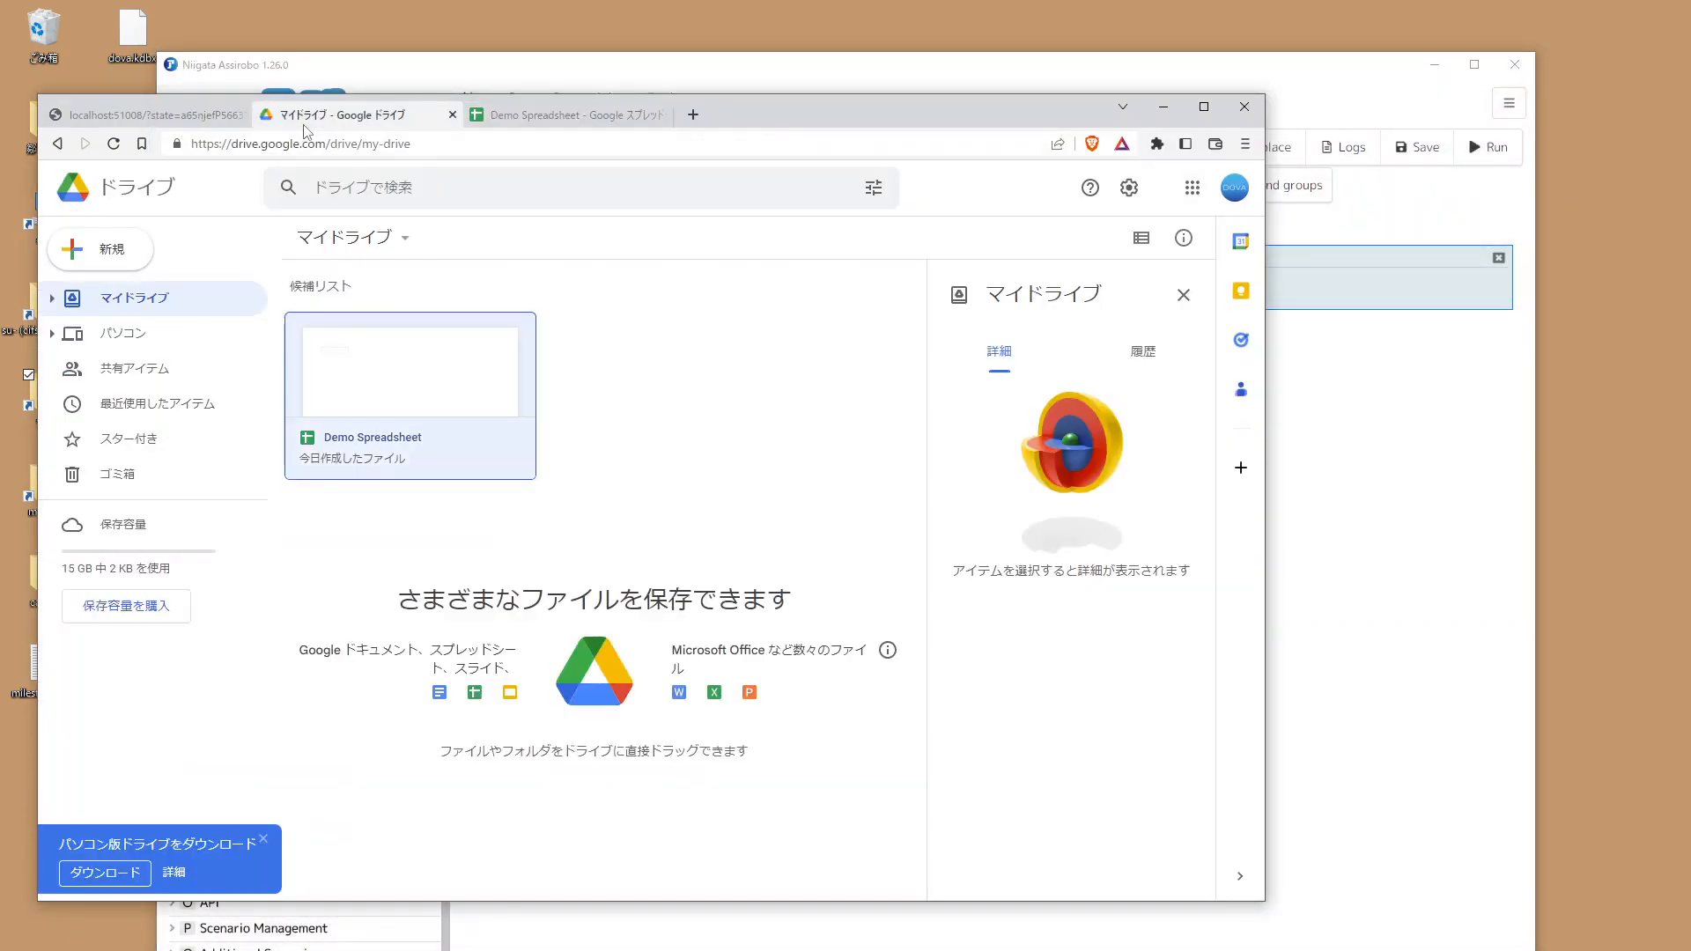
pyautogui.click(113, 143)
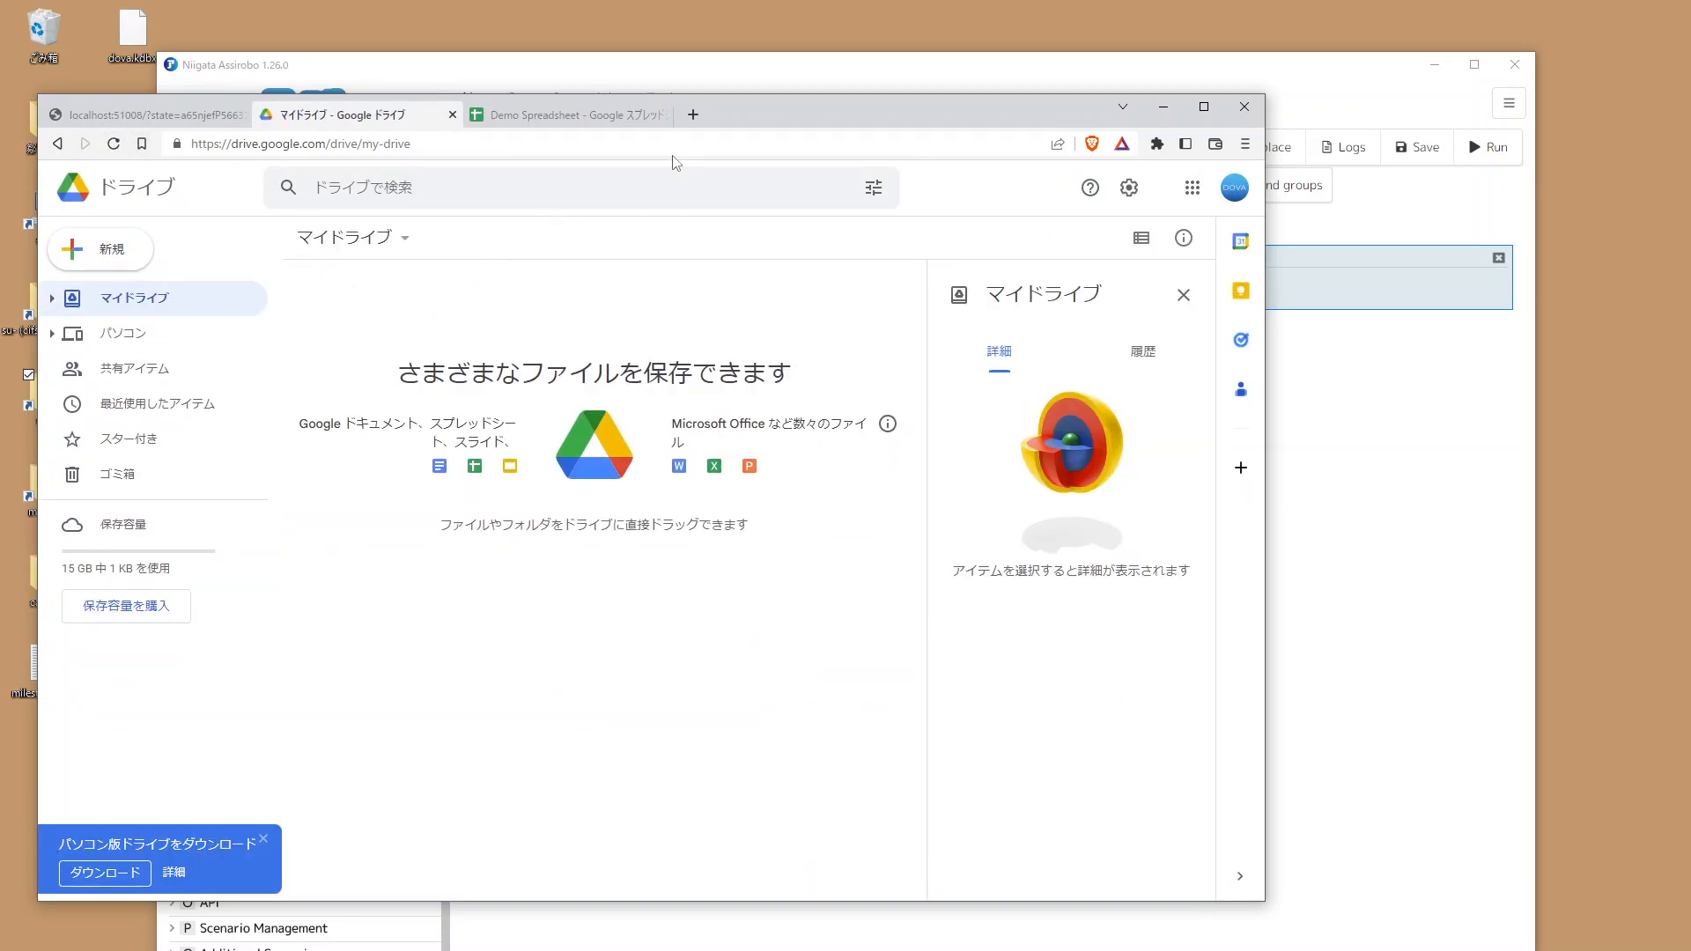
pyautogui.click(604, 115)
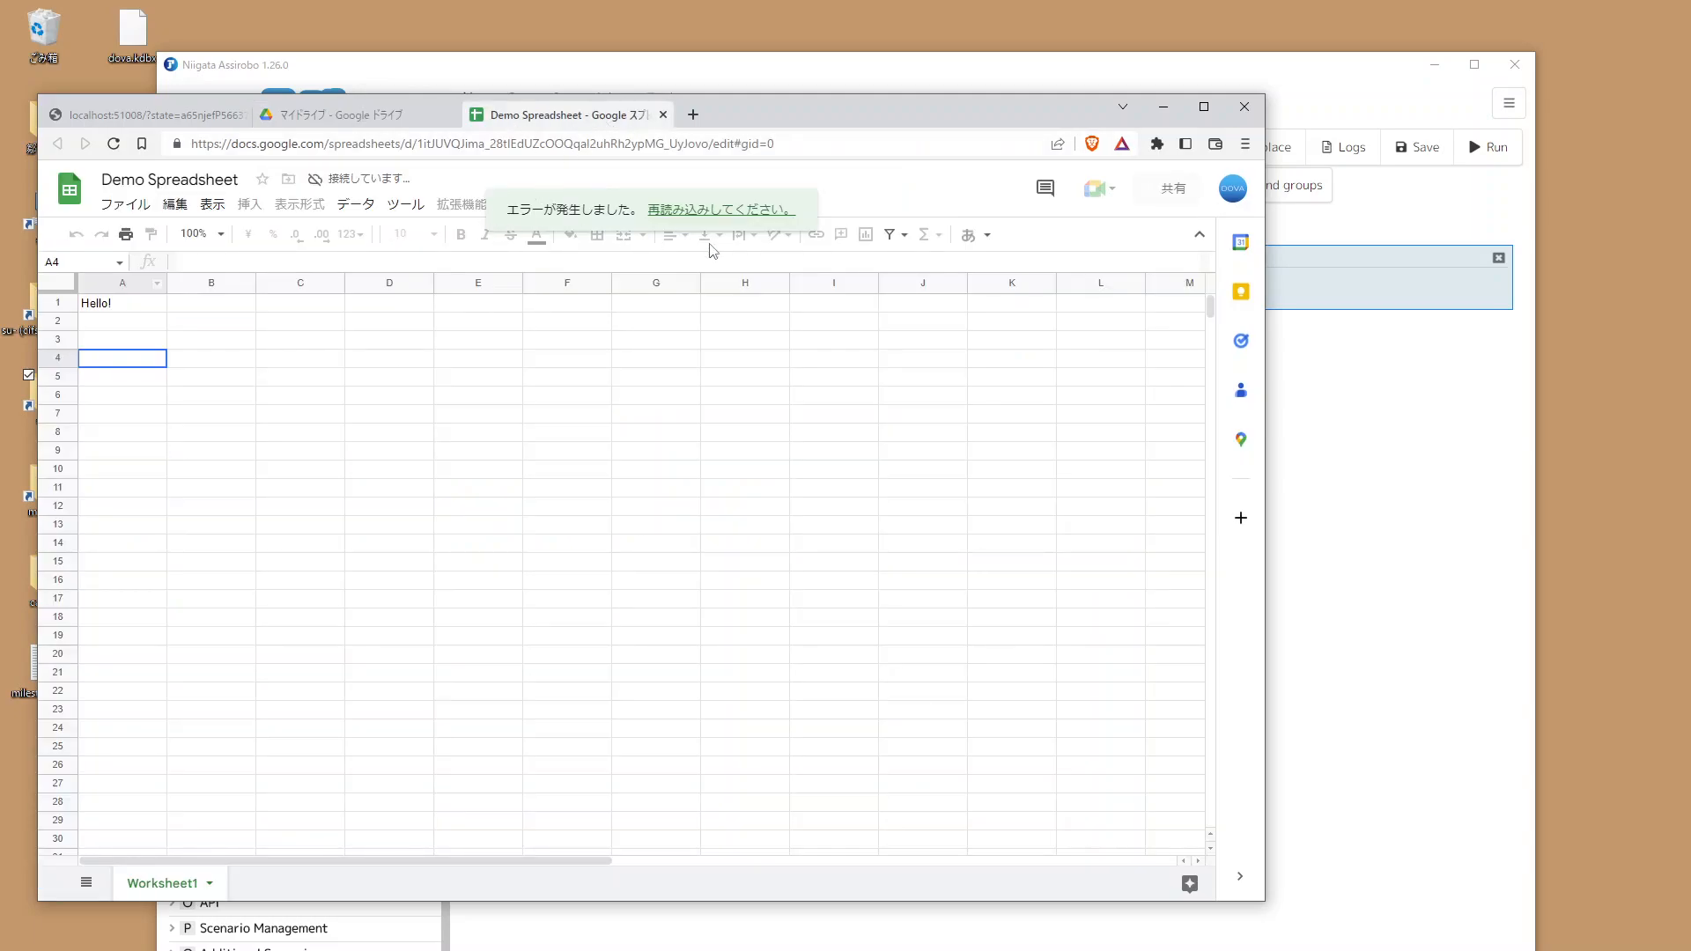
pyautogui.click(663, 115)
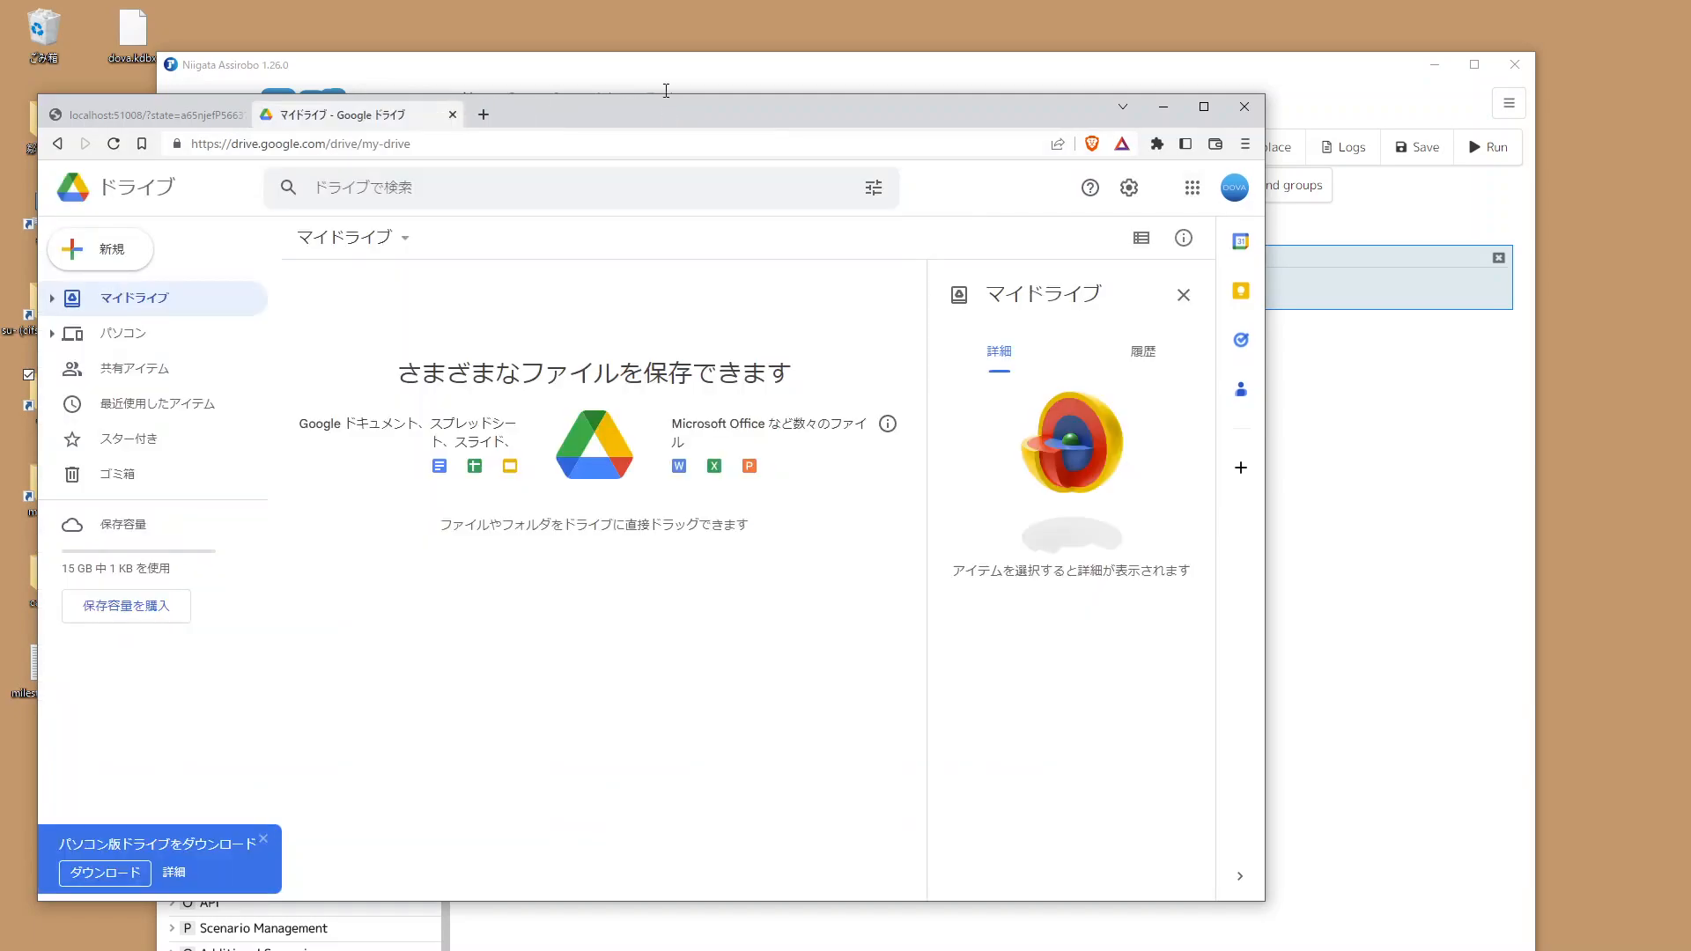
pyautogui.click(664, 93)
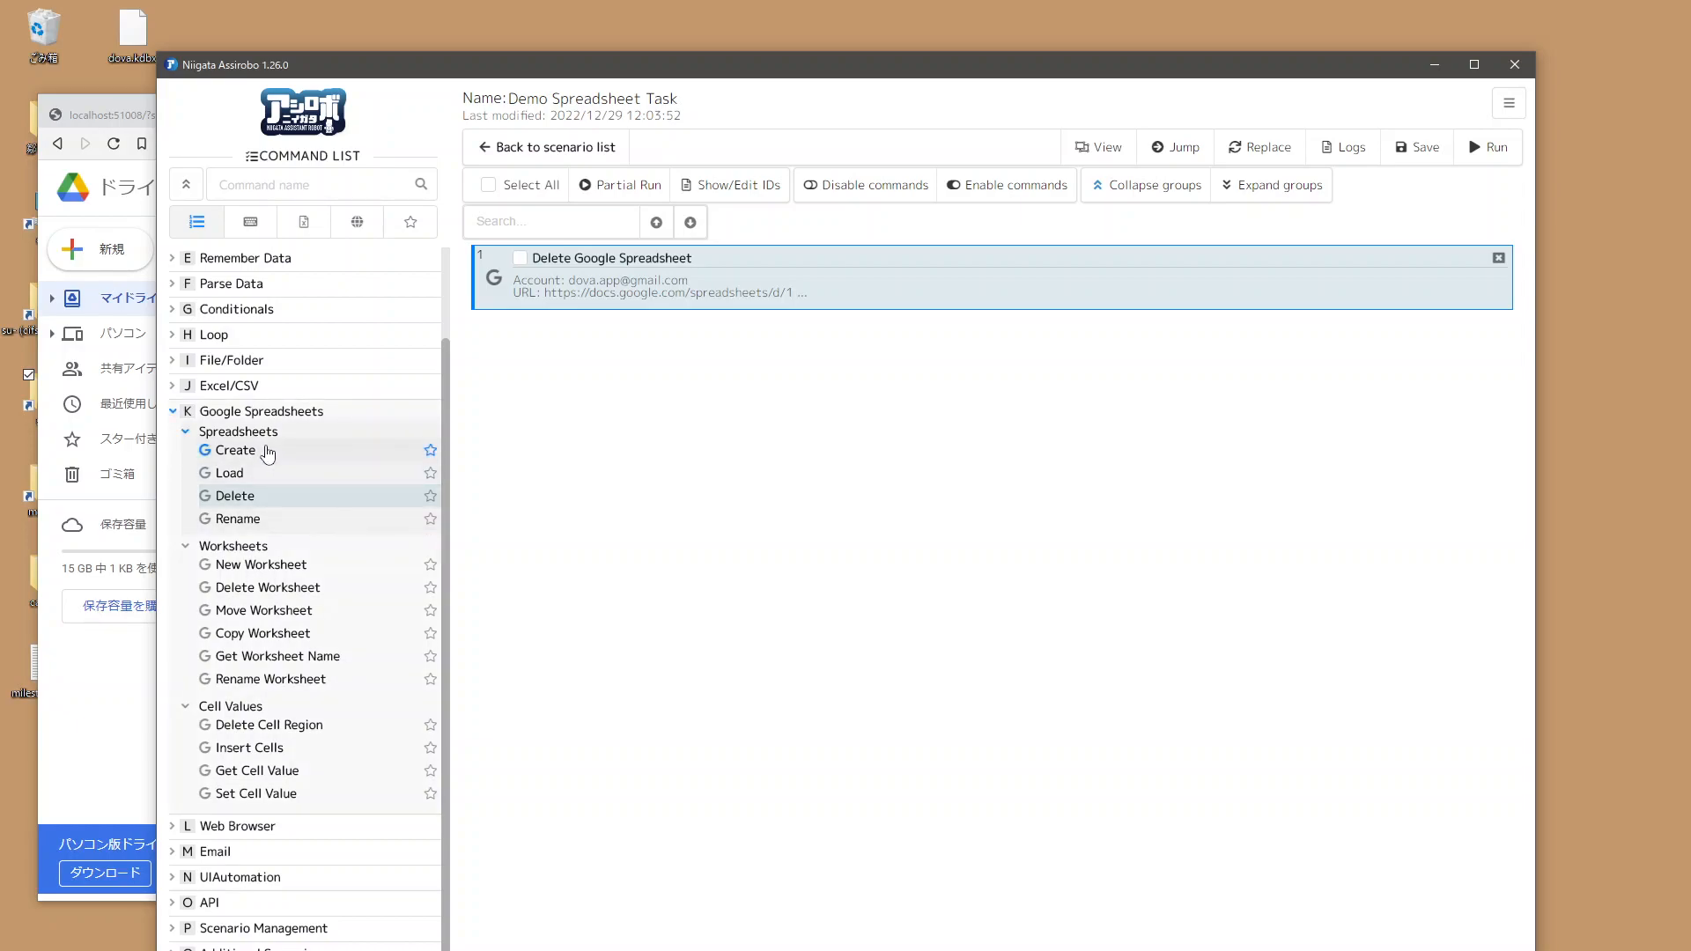